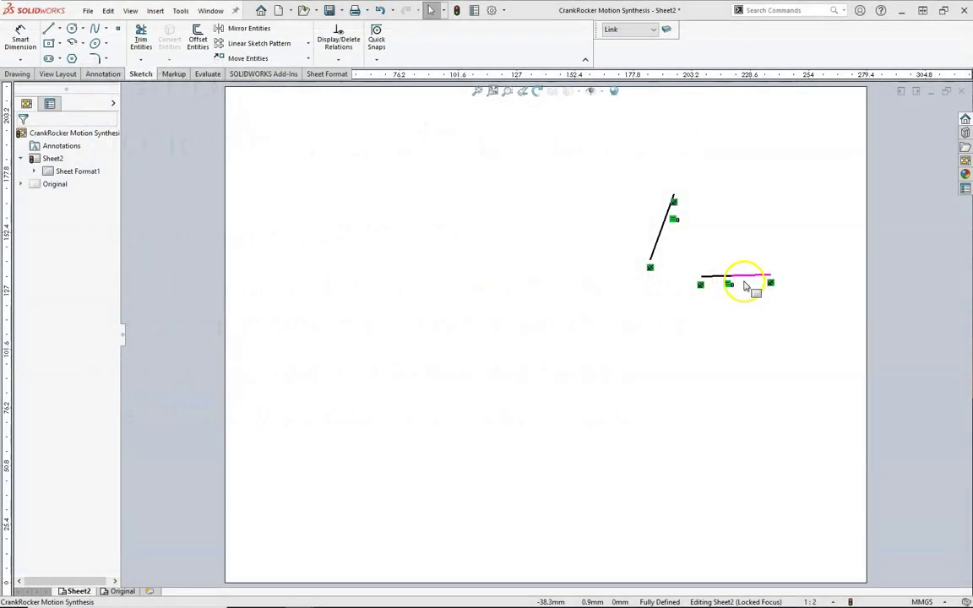
scroll(745, 286, down, 4)
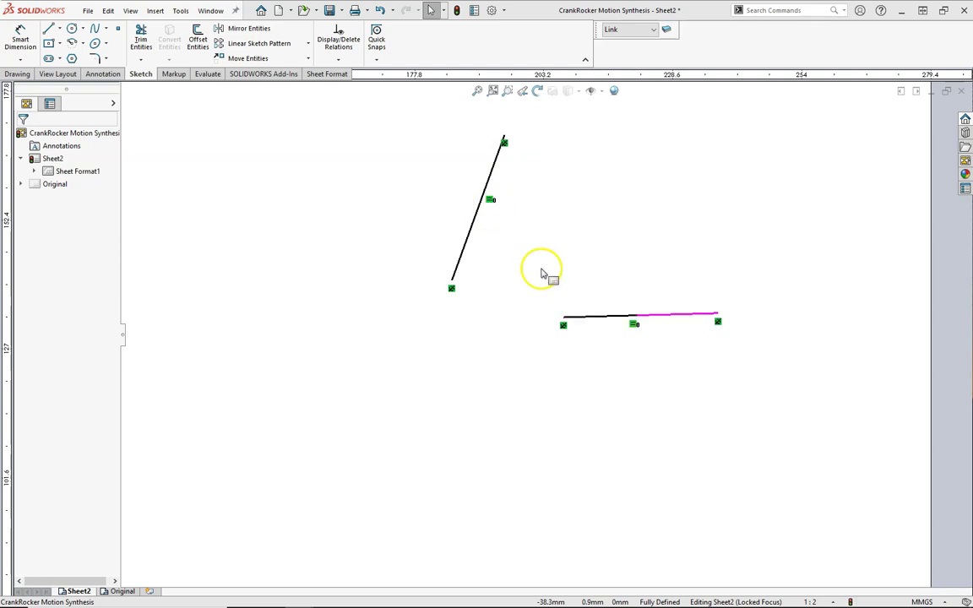
click(591, 338)
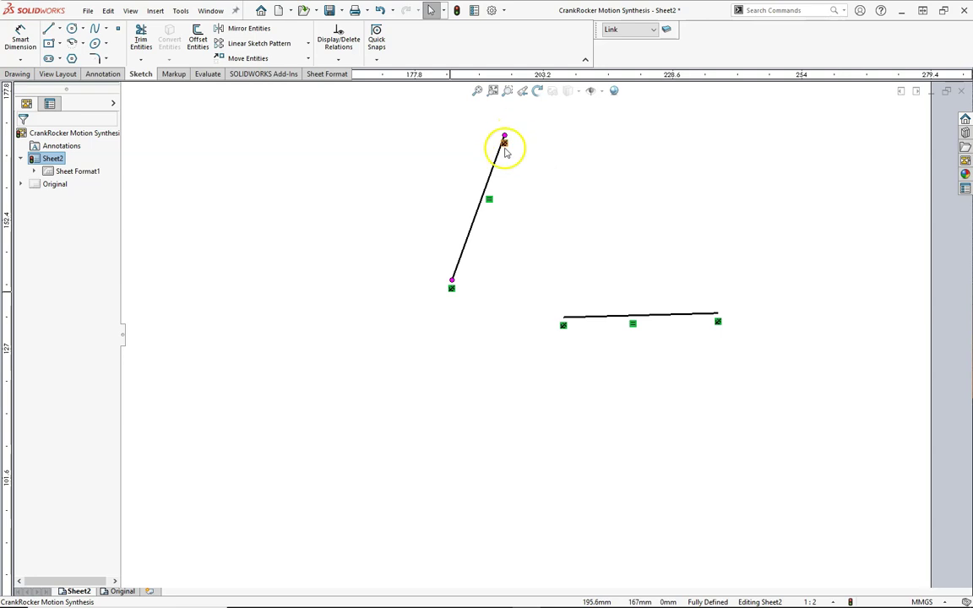
click(718, 315)
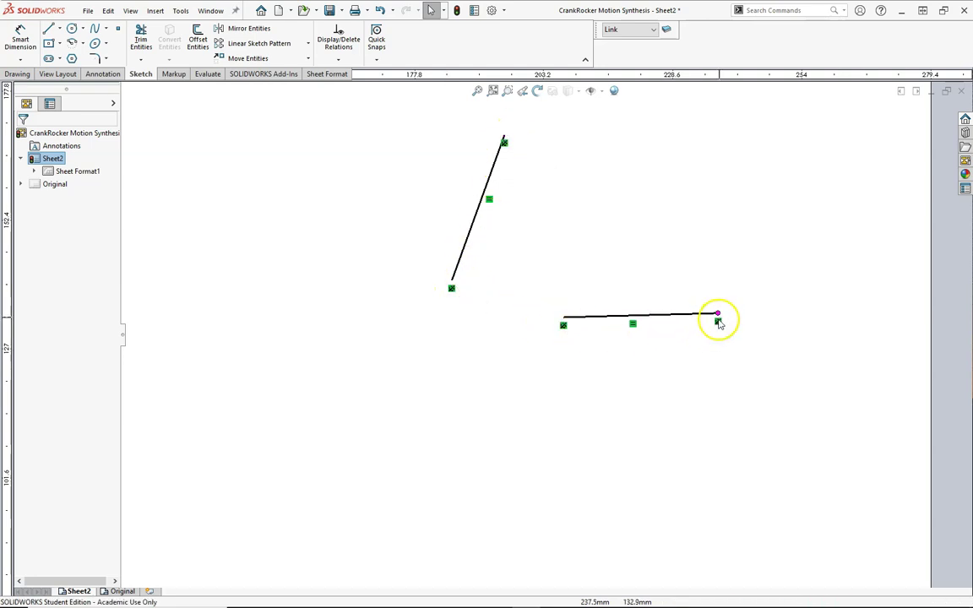
click(676, 381)
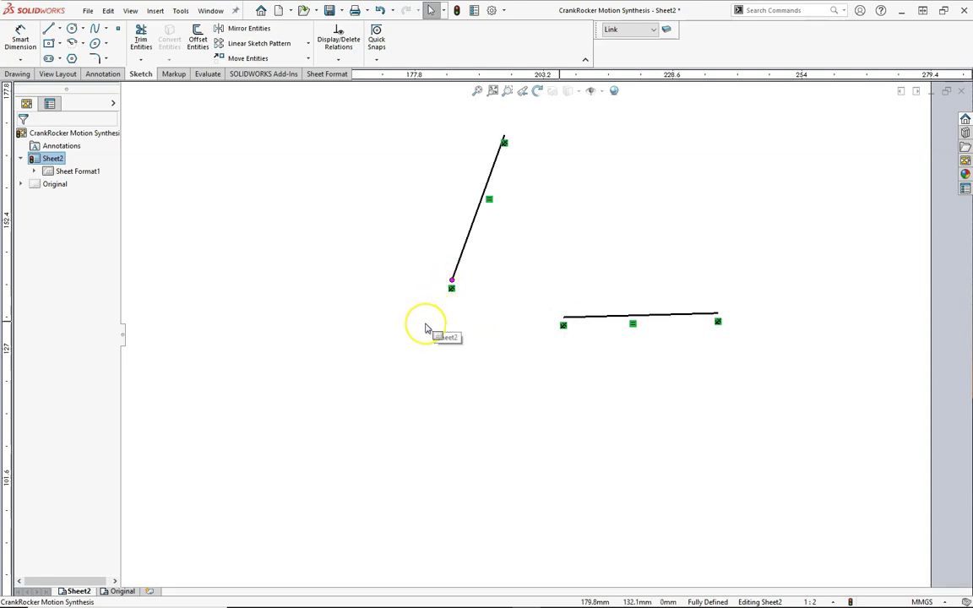
click(458, 344)
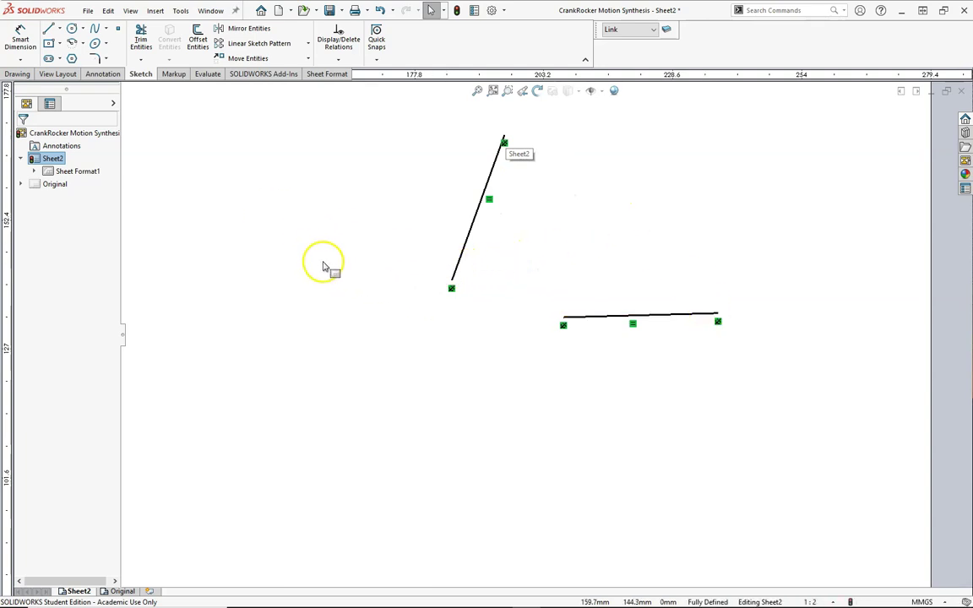
Switch the active layer to Construction and draw a line joining the two rocker position lines at their nearest endpoints.
click(638, 30)
click(621, 69)
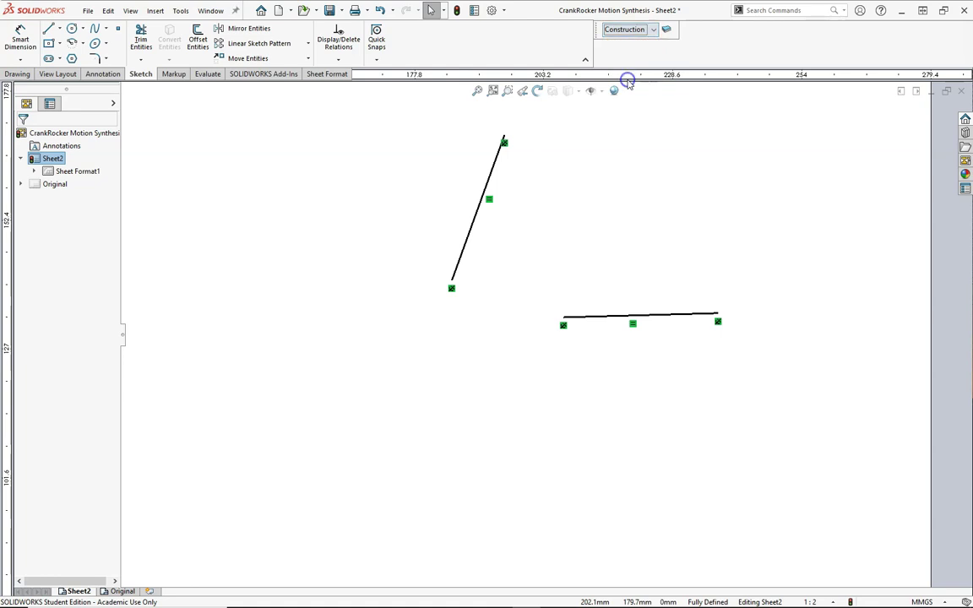
click(48, 27)
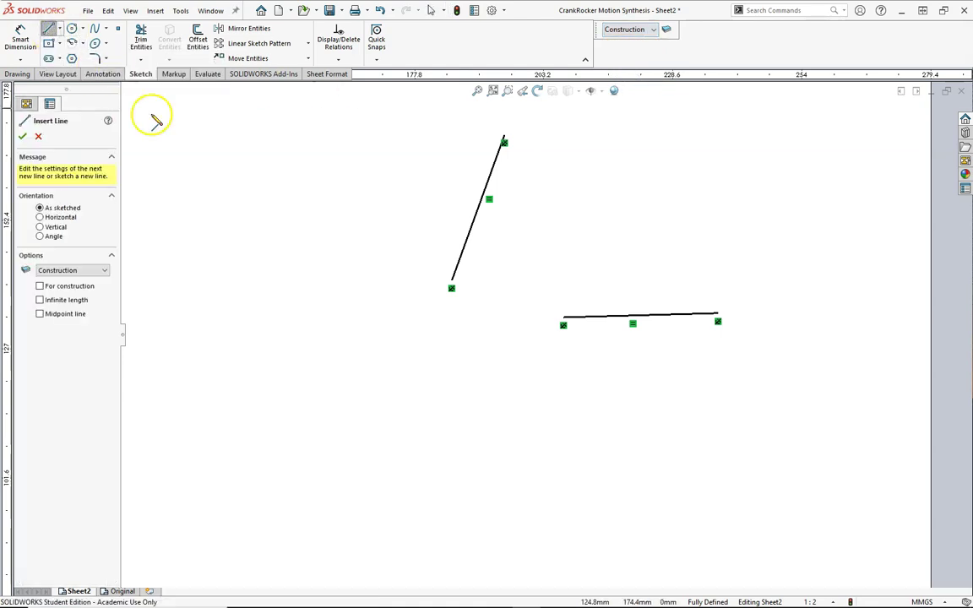
click(451, 287)
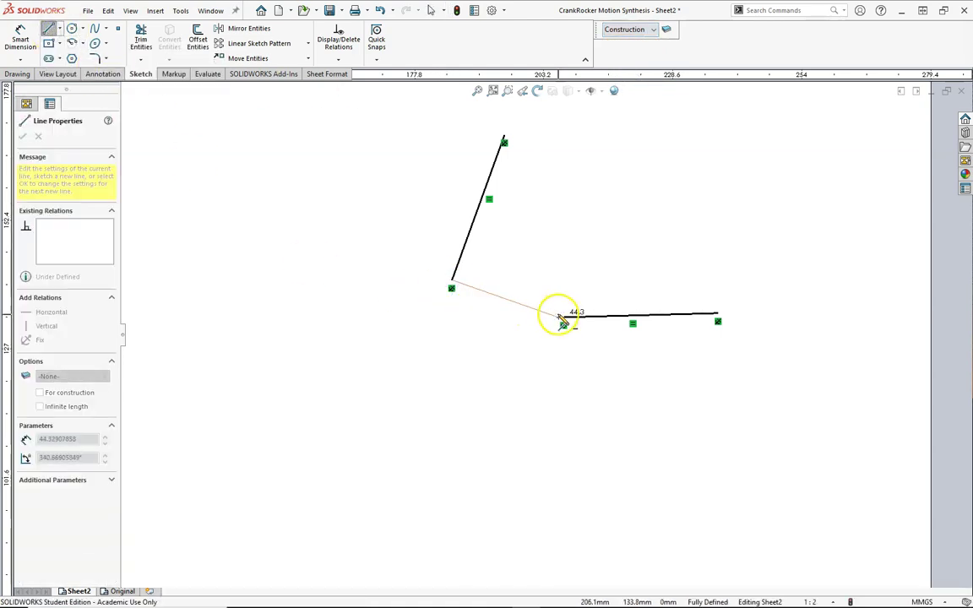
click(563, 324)
key(Escape)
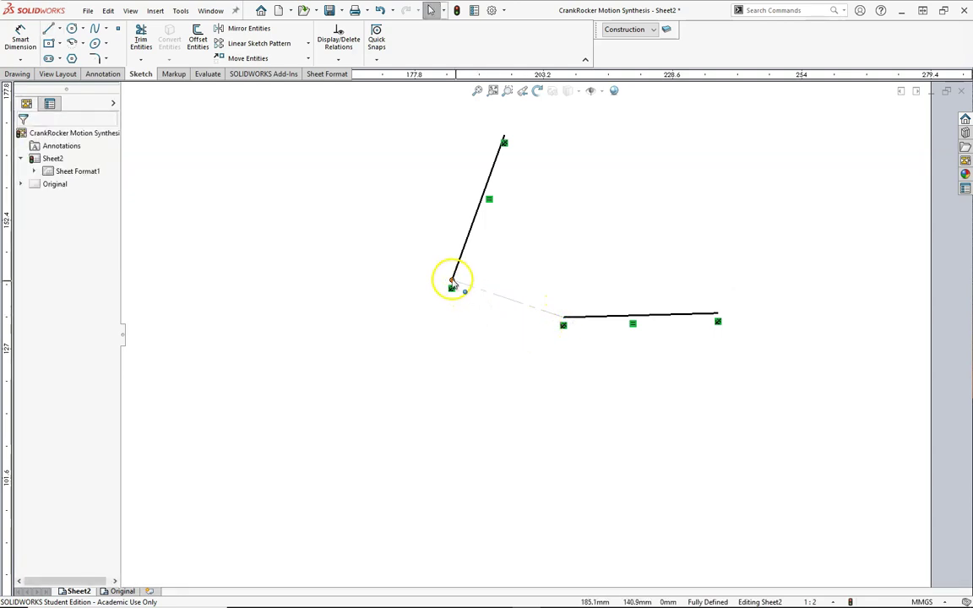
click(567, 325)
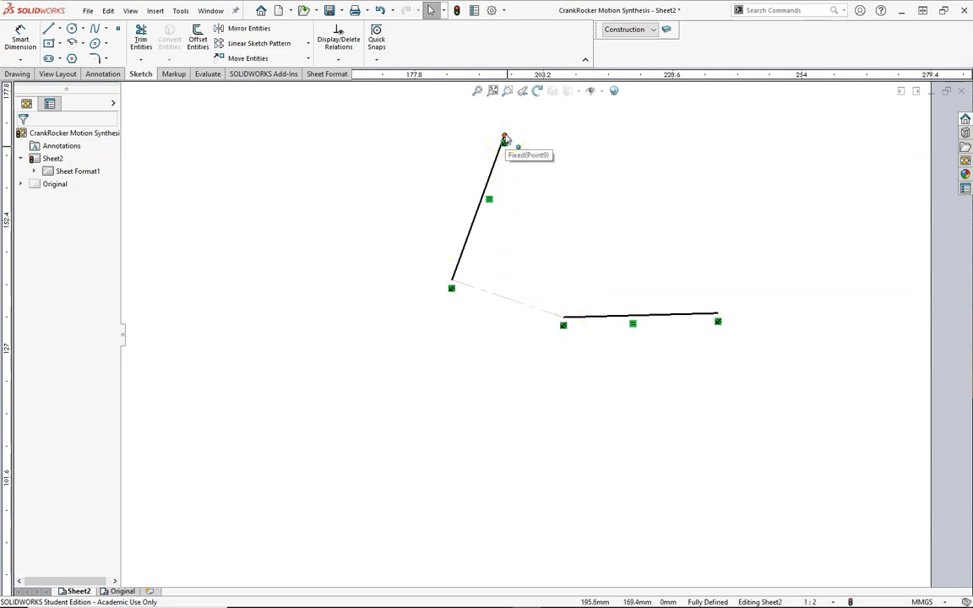
click(708, 314)
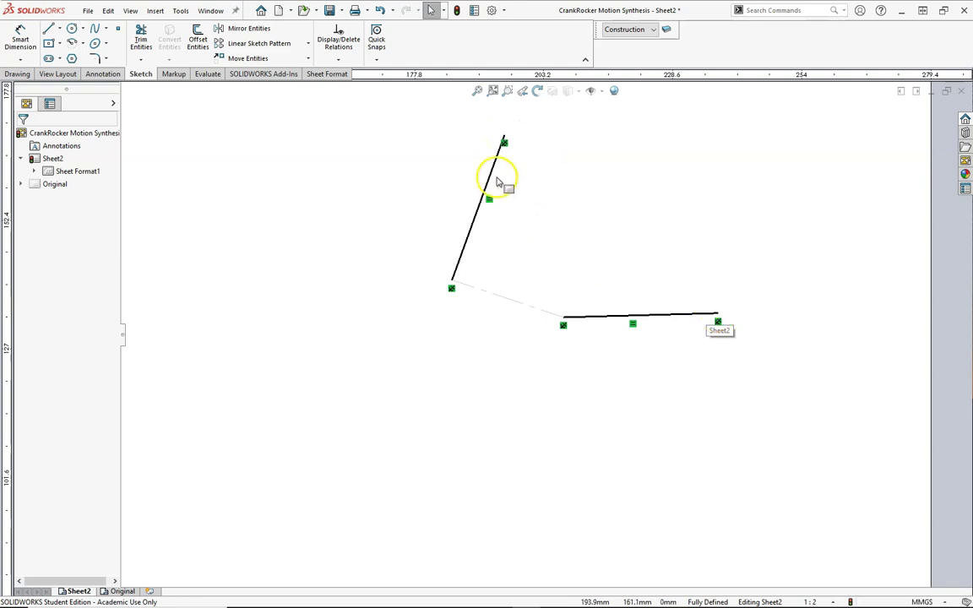
click(463, 258)
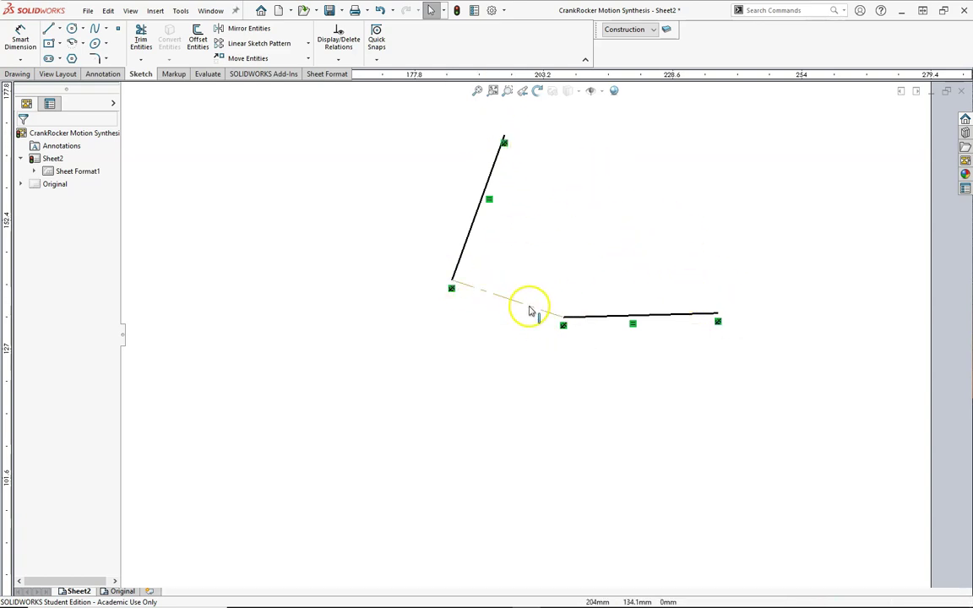
Draw a construction line downward from the midpoint of the short connecting line and make the two lines perpendicular.
click(50, 30)
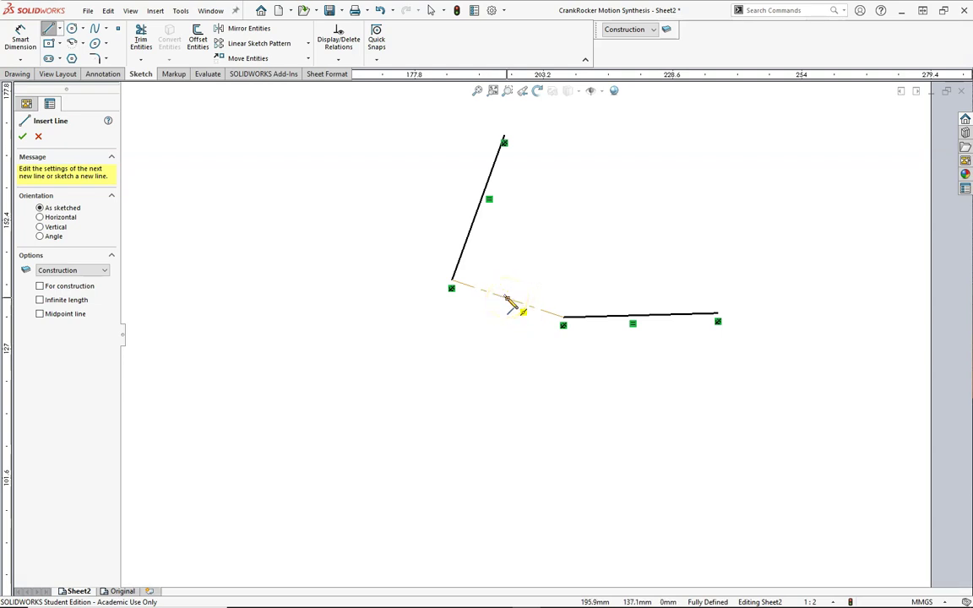
drag(506, 298, 508, 411)
key(Escape)
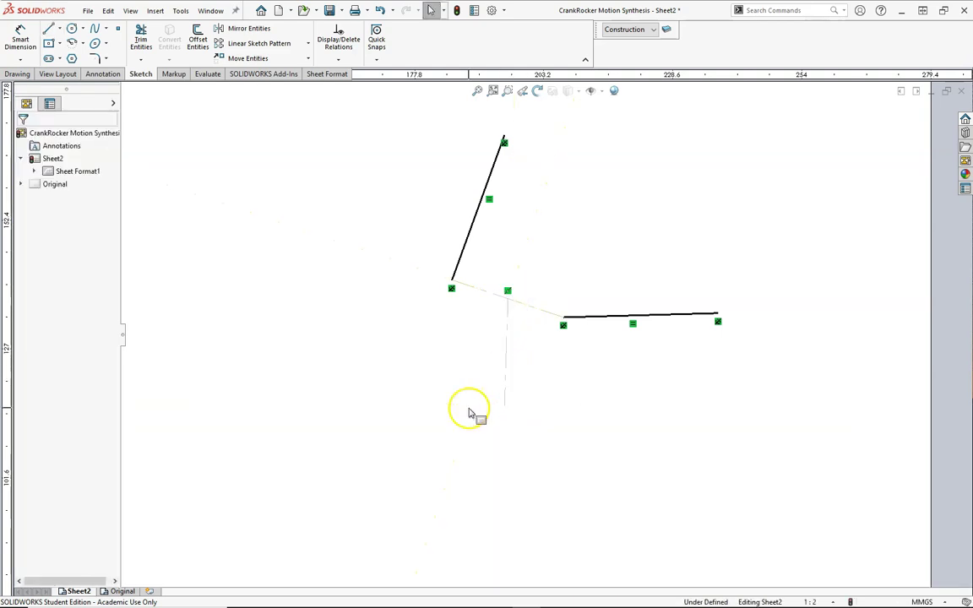
click(506, 315)
ctrl+click(520, 303)
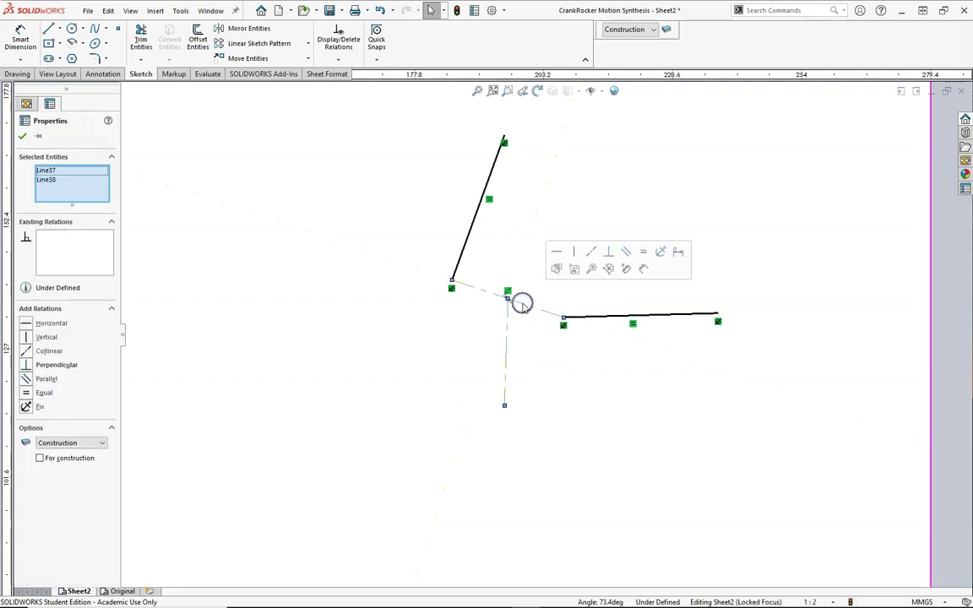
click(608, 253)
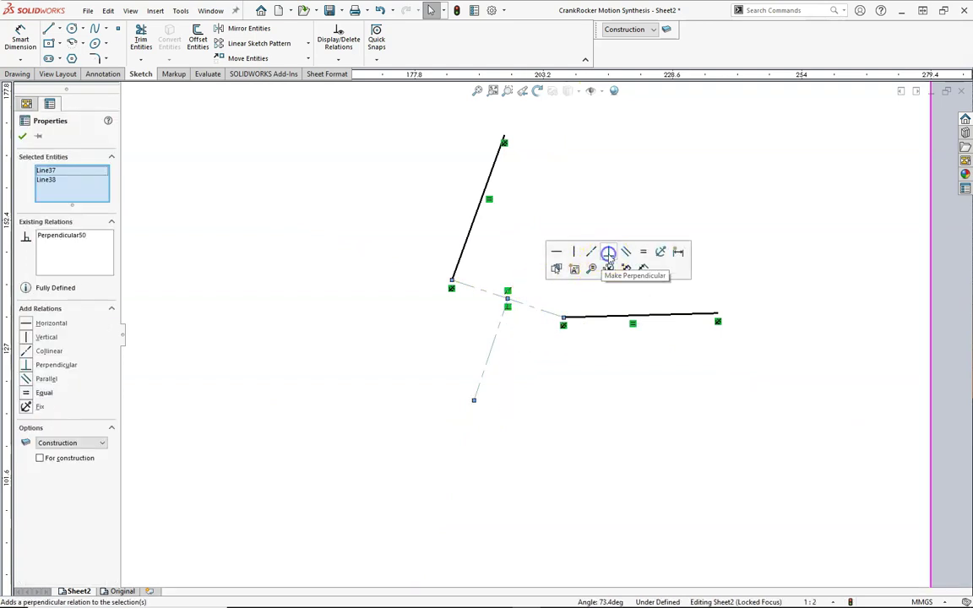
click(571, 398)
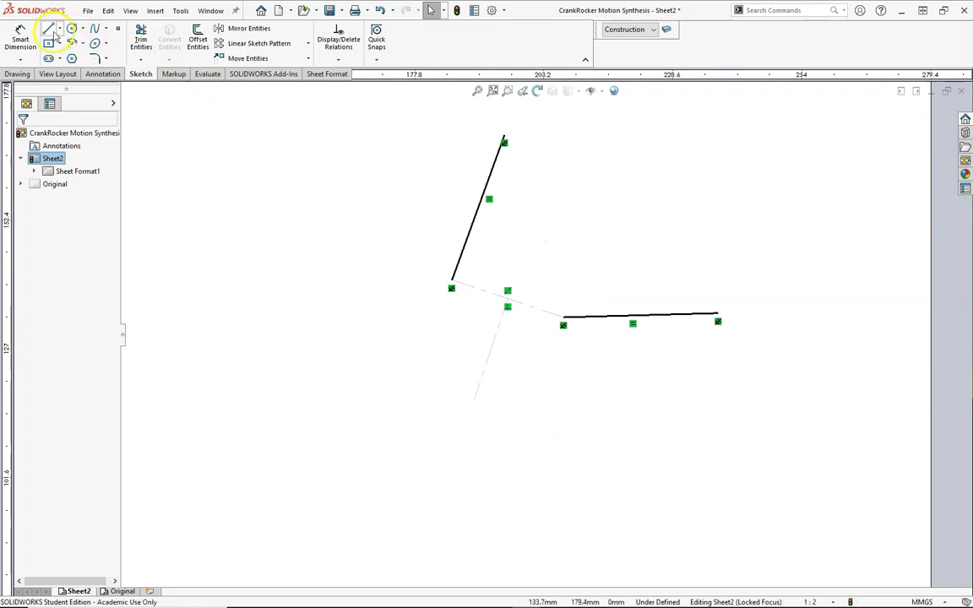
Draw a construction line from the steep position line's upper endpoint to the near-horizontal line's far endpoint.
click(51, 30)
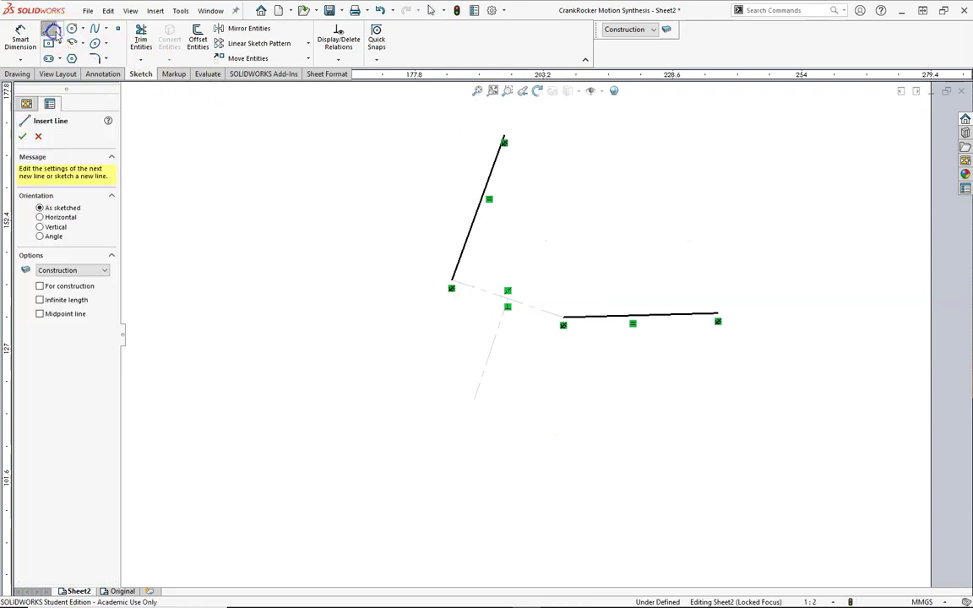
click(505, 140)
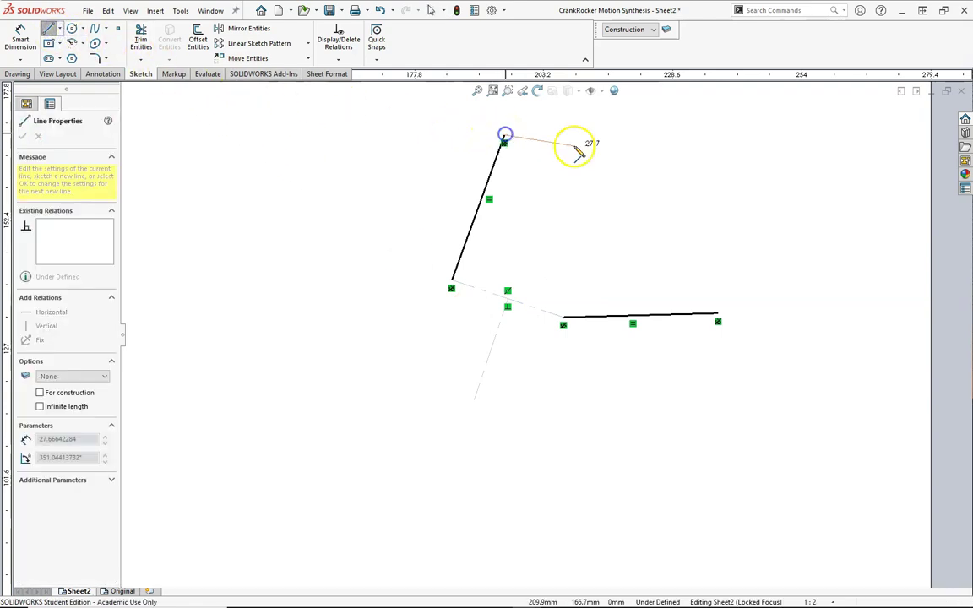
click(717, 314)
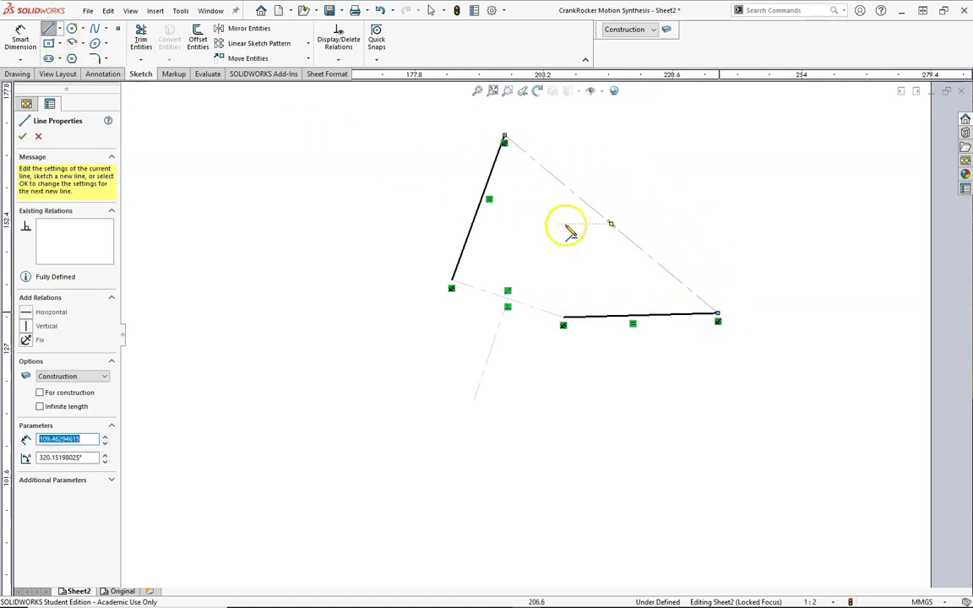
Draw a construction line from the midpoint of the long connecting line past the first bisector, and make it perpendicular to the connecting line.
click(610, 225)
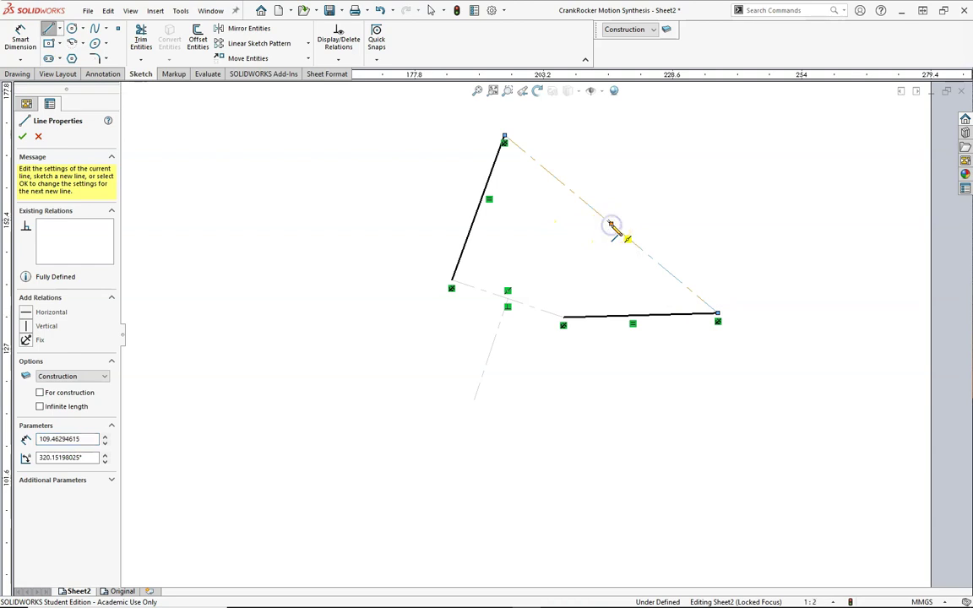
drag(610, 226, 437, 377)
key(Escape)
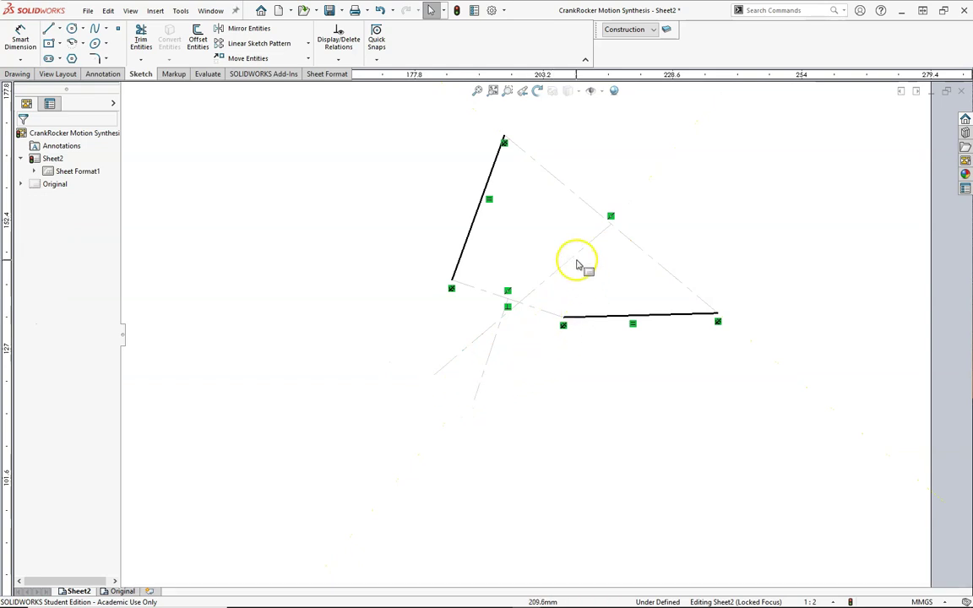
click(577, 262)
ctrl+click(640, 314)
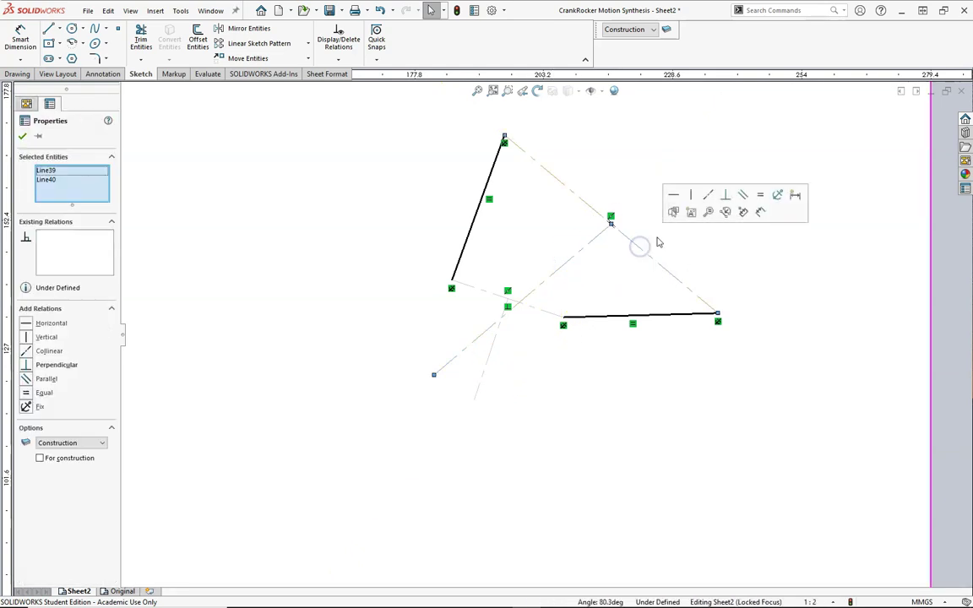
click(723, 197)
click(626, 405)
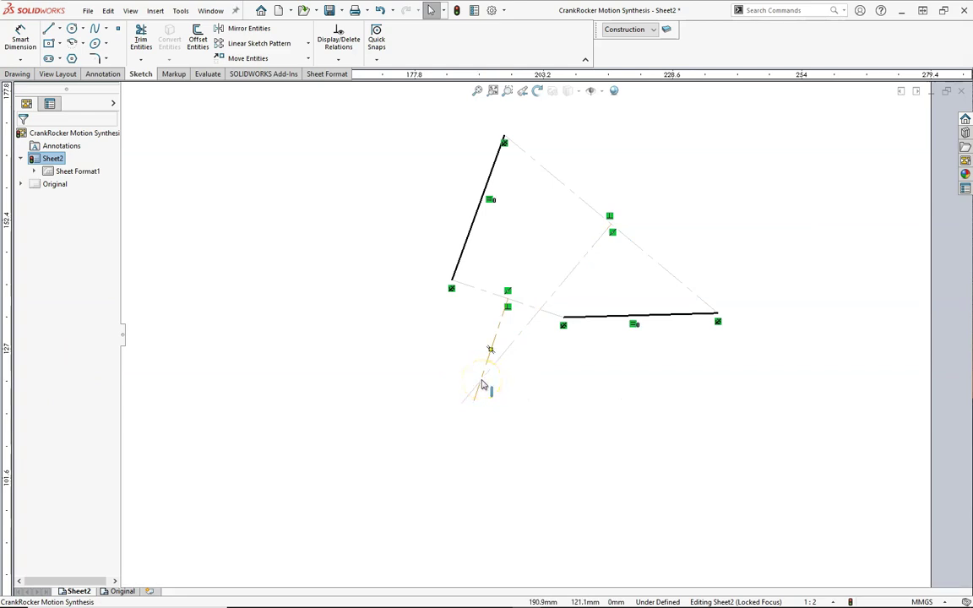
Switch the active layer to Link and place a sketch point at the intersection of the two perpendicular bisectors.
click(483, 364)
click(96, 47)
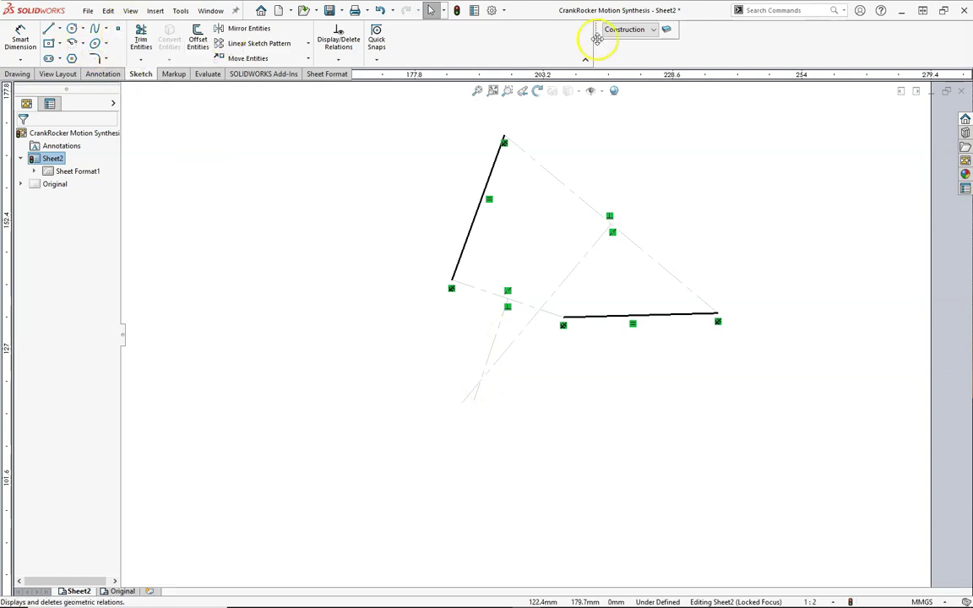
click(625, 30)
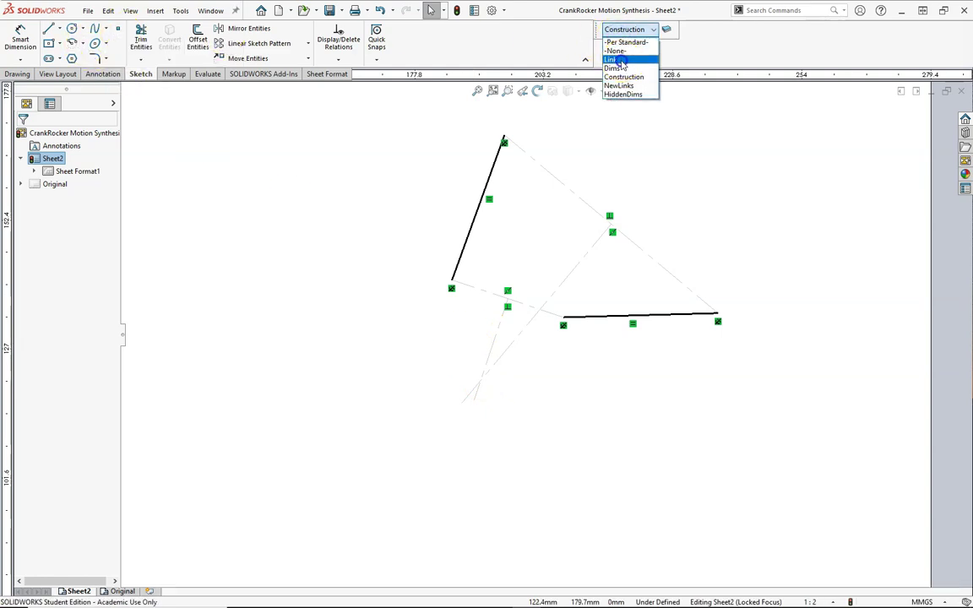
click(619, 60)
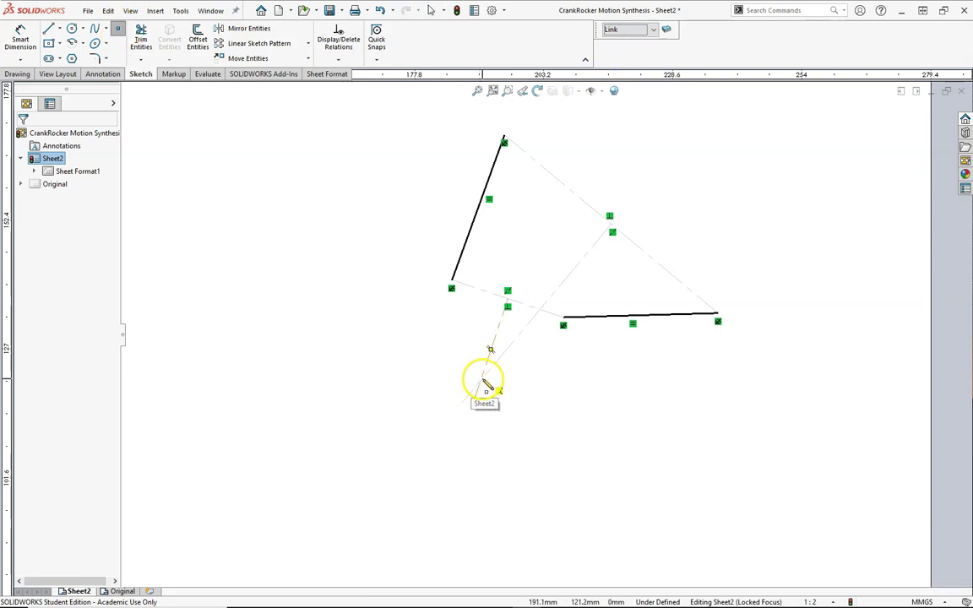
scroll(486, 387, down, 5)
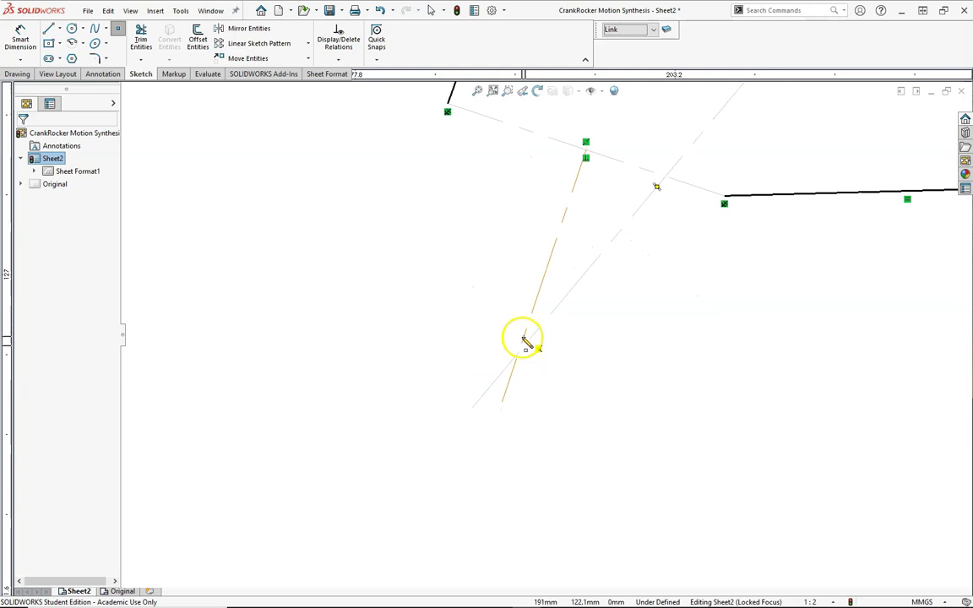
click(522, 338)
key(Escape)
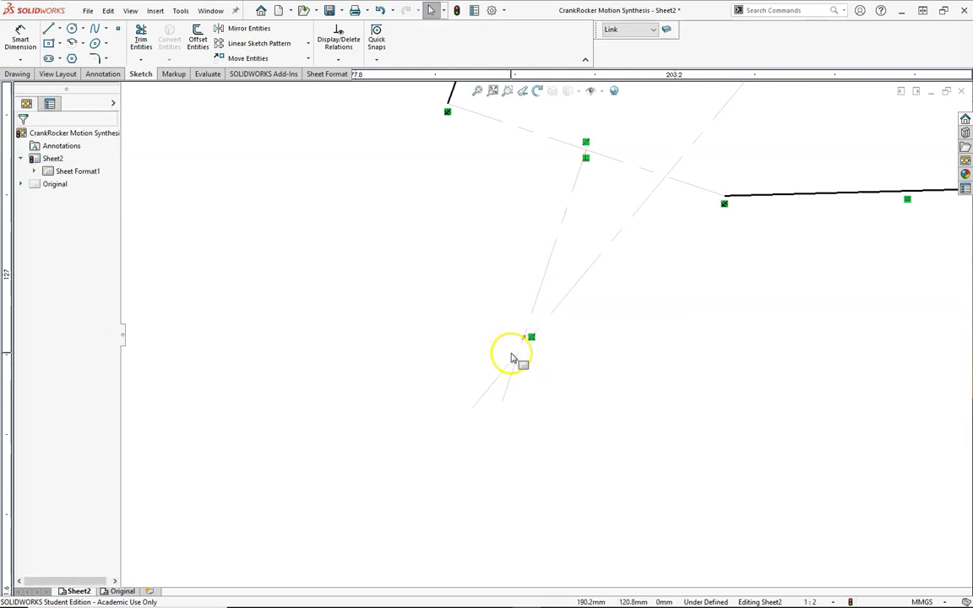
drag(524, 337, 512, 357)
key(Escape)
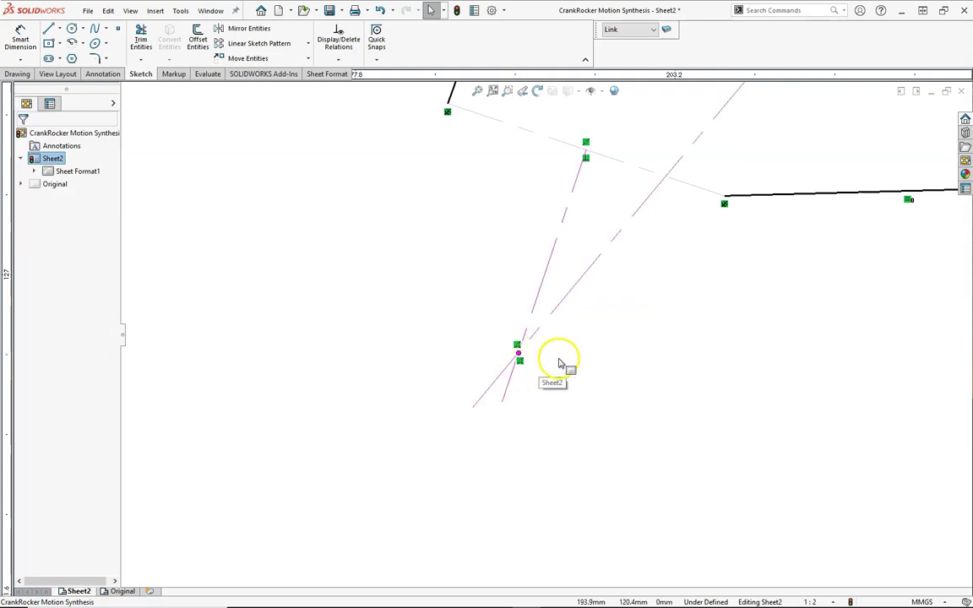
Draw a line on the Link layer from the steep position line's lower endpoint to the pivot point at the bisectors' intersection.
click(651, 30)
click(653, 31)
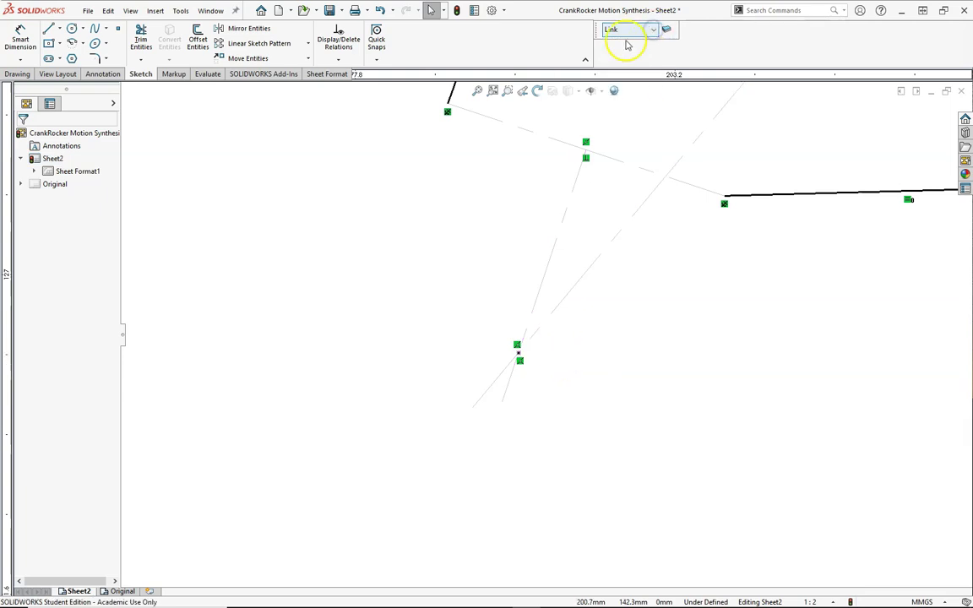
click(48, 29)
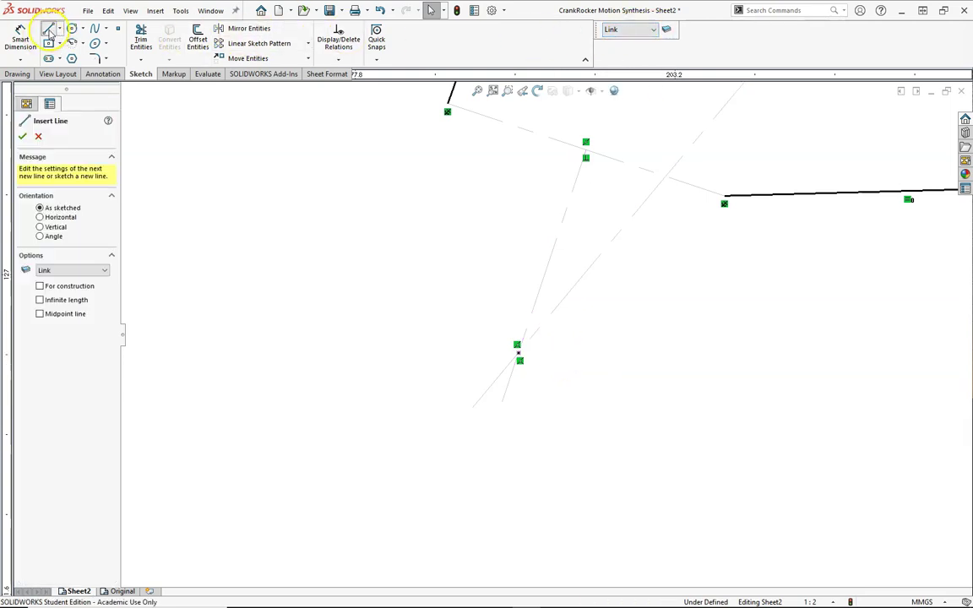
click(448, 112)
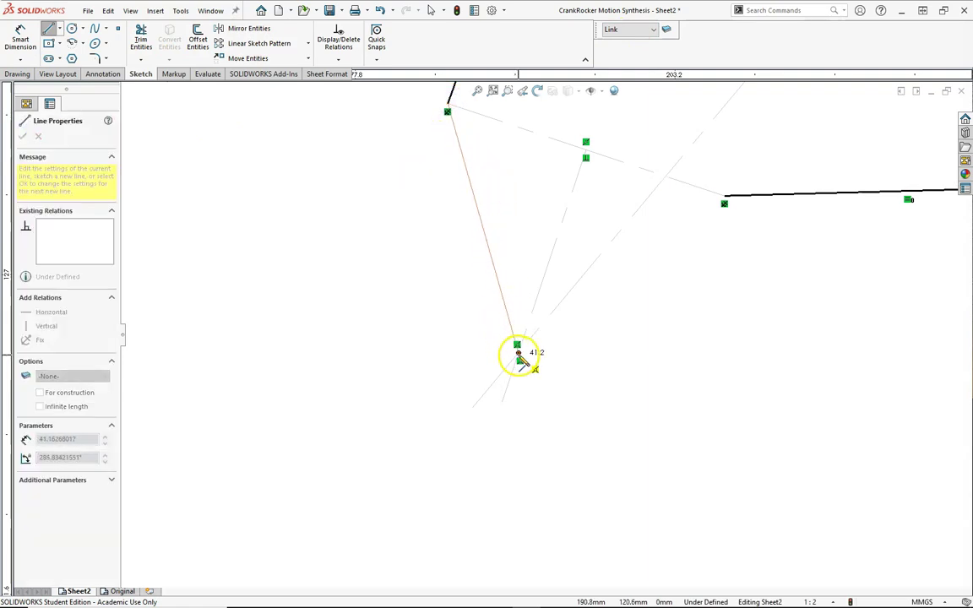
click(519, 353)
key(Escape)
Draw a second Link line from the near-horizontal position line's nearest endpoint to the same pivot point.
click(48, 29)
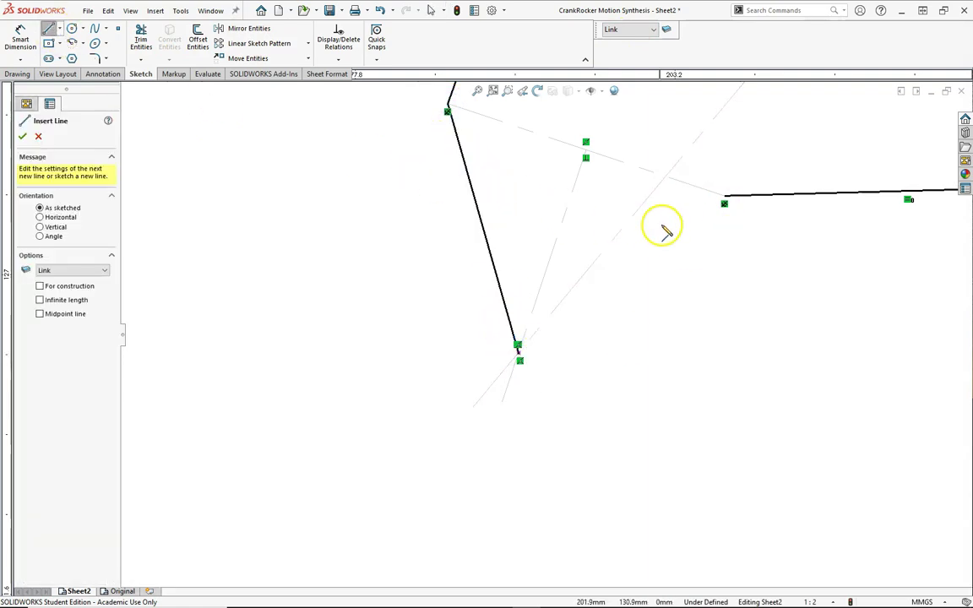
click(724, 200)
click(518, 346)
key(Escape)
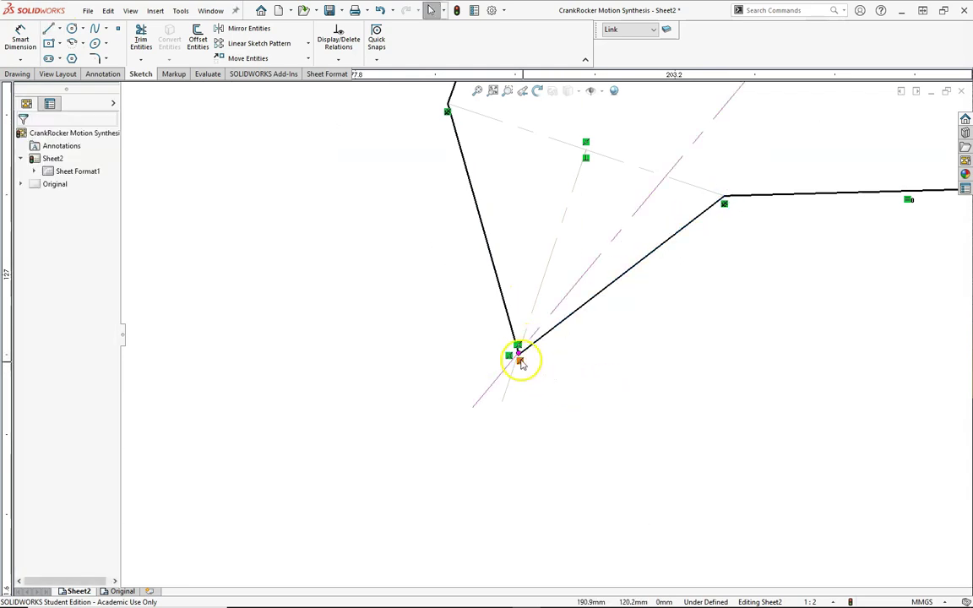
Delete the Link line between the near-horizontal position line and the pivot, and redraw it from the position line's nearest endpoint to the pivot point.
click(562, 321)
key(Delete)
key(l)
click(724, 200)
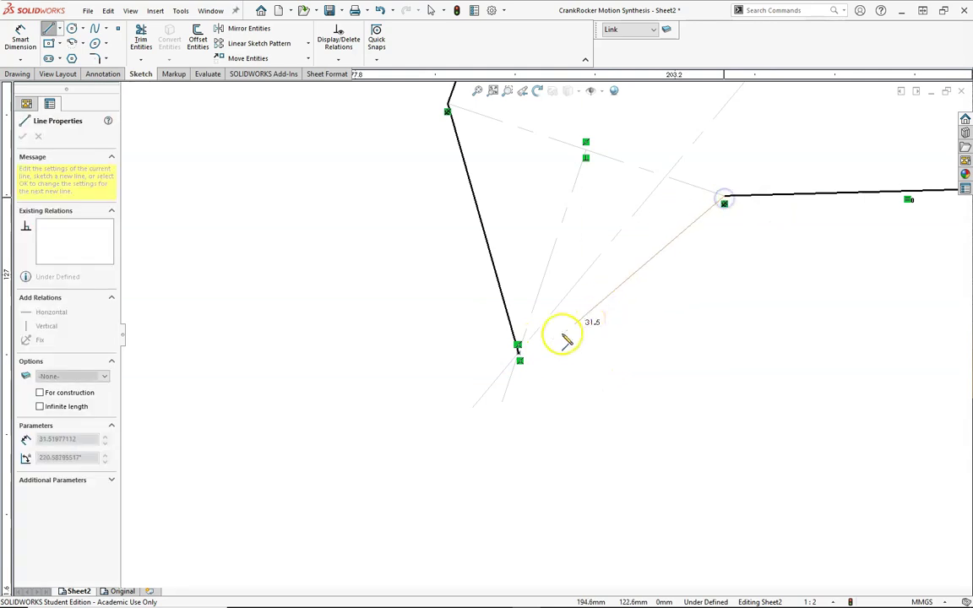
click(518, 347)
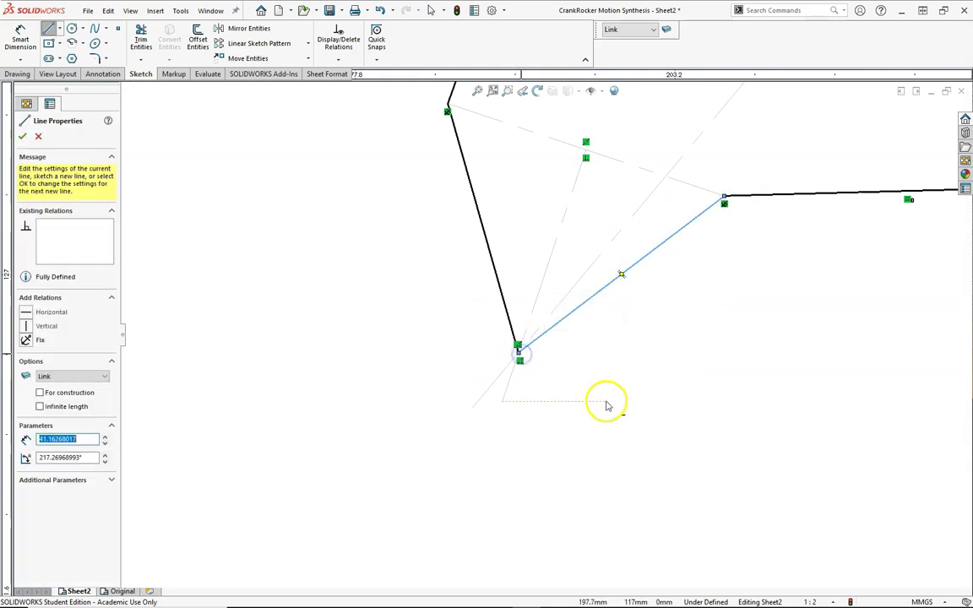
key(Escape)
scroll(575, 330, up, 3)
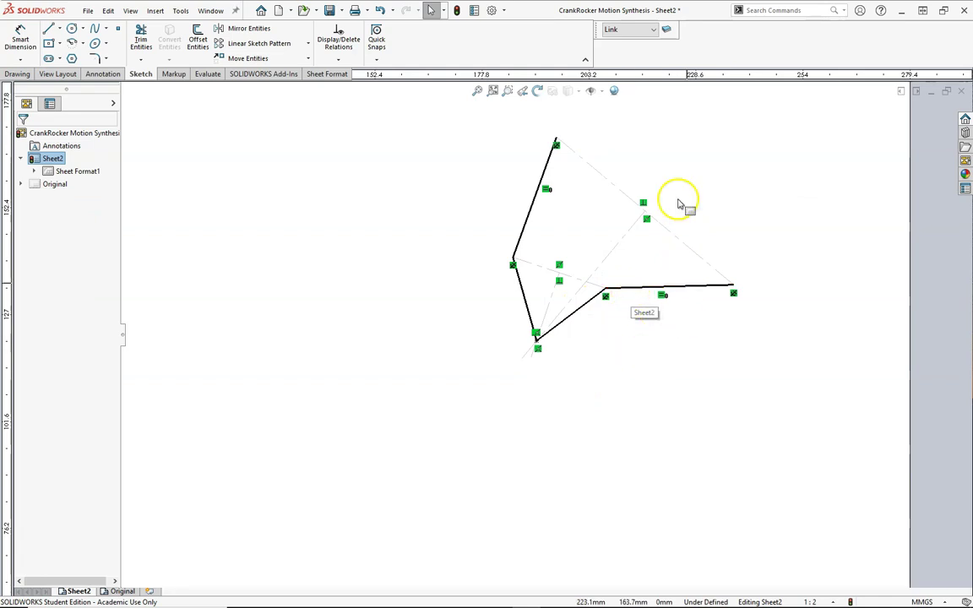
On the NewLinks layer, draw two connected lines from the pivot, one about 40 mm long going up and one about 53 mm sloping up and right.
click(648, 30)
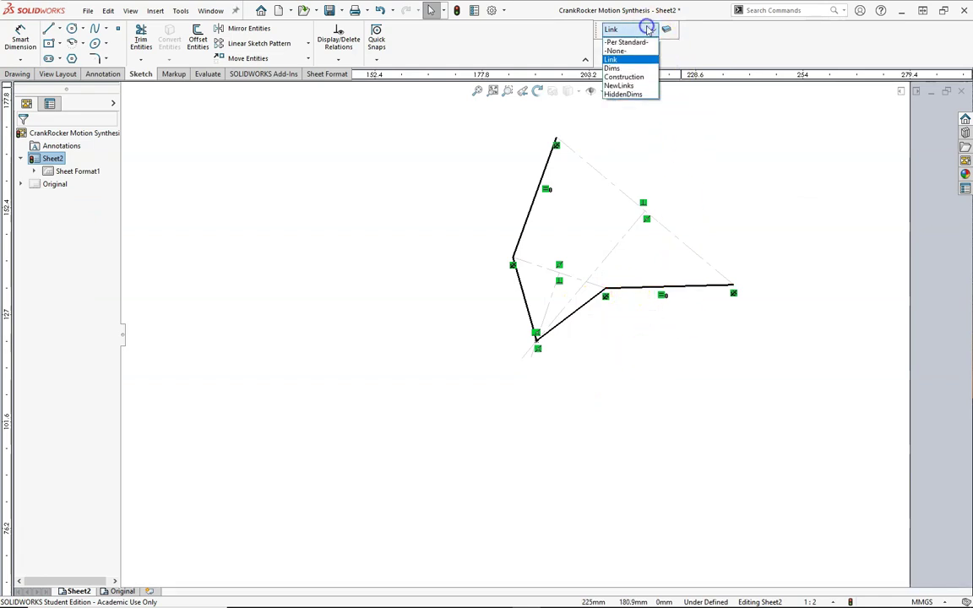
click(617, 87)
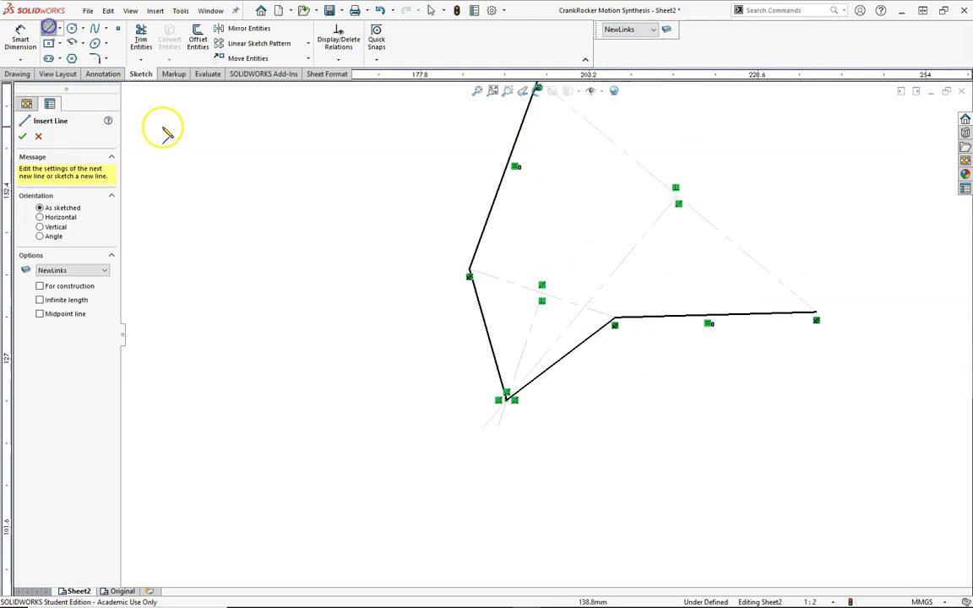
click(505, 397)
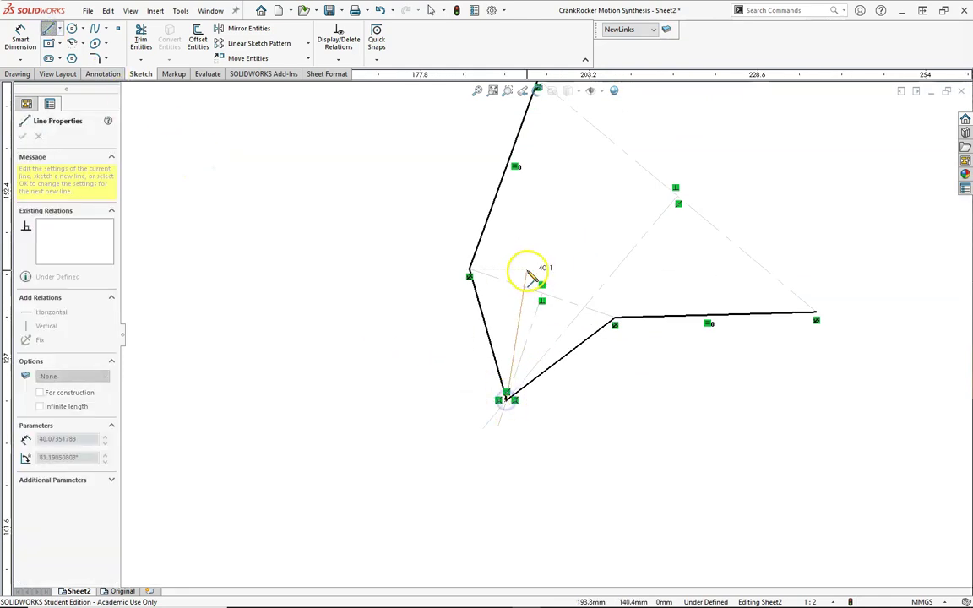
click(527, 269)
click(669, 165)
key(Escape)
Make the upper dashed NewLinks line equal in length to the near-horizontal position line.
click(624, 199)
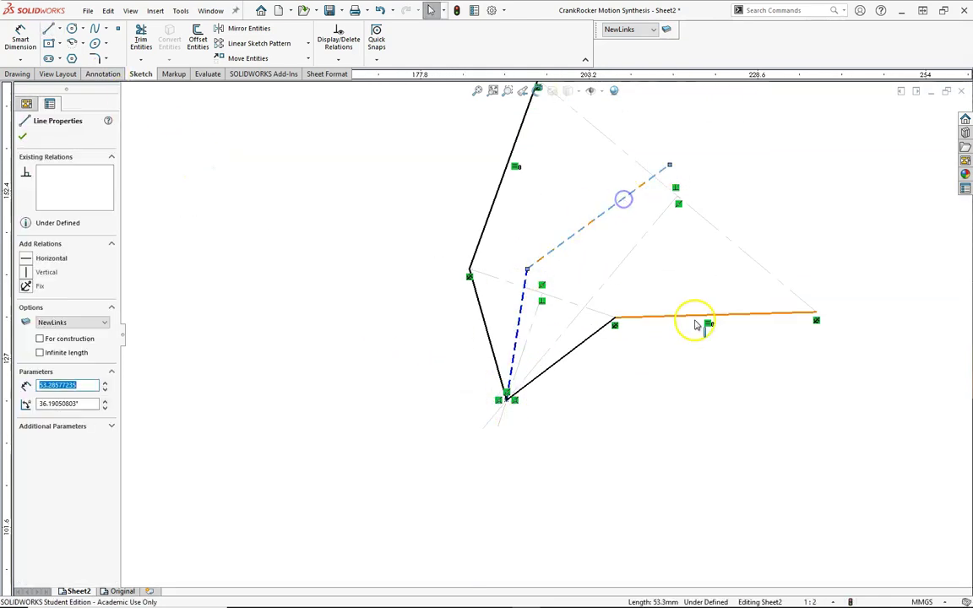
ctrl+click(693, 317)
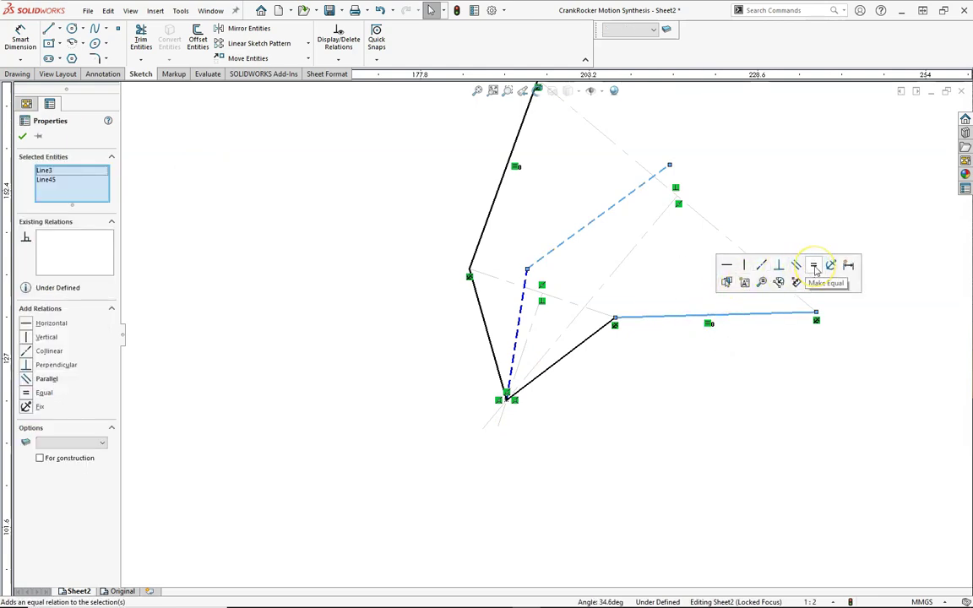
click(815, 267)
Make the lower dashed line equal to the Link line joining the pivot to the near-horizontal line, and swing the dashed pair's free end slightly.
click(519, 323)
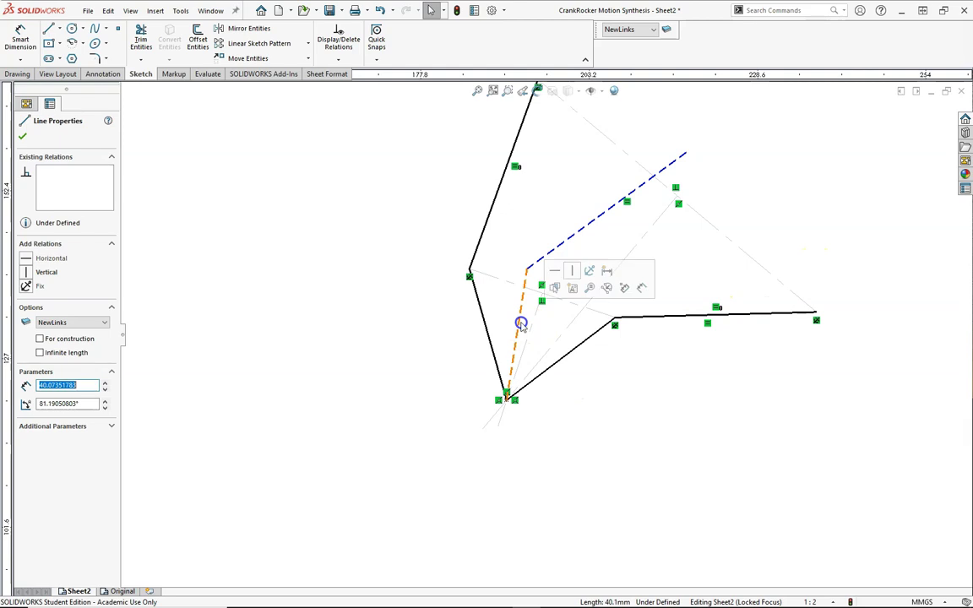
ctrl+click(570, 359)
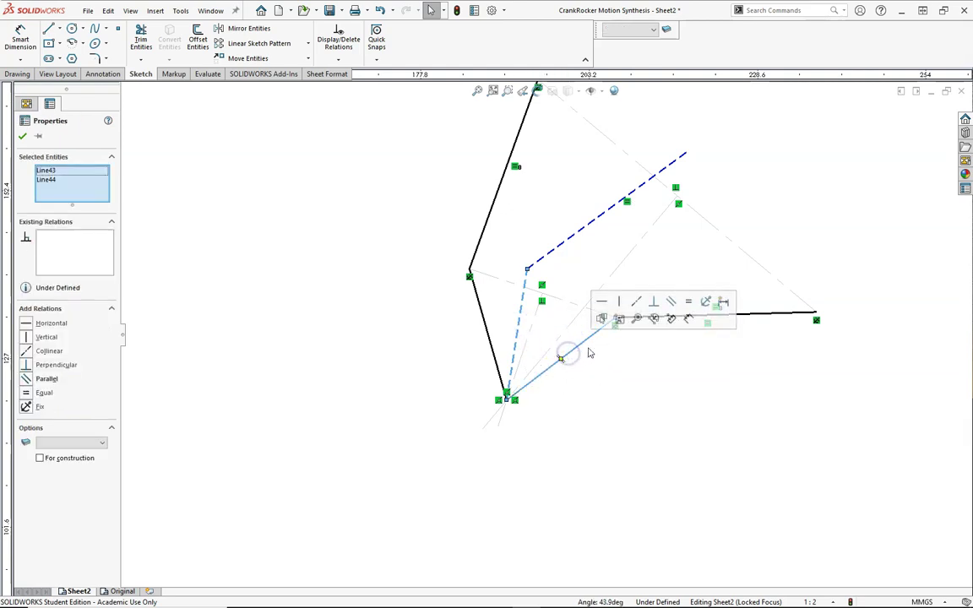
click(650, 316)
drag(690, 149, 663, 132)
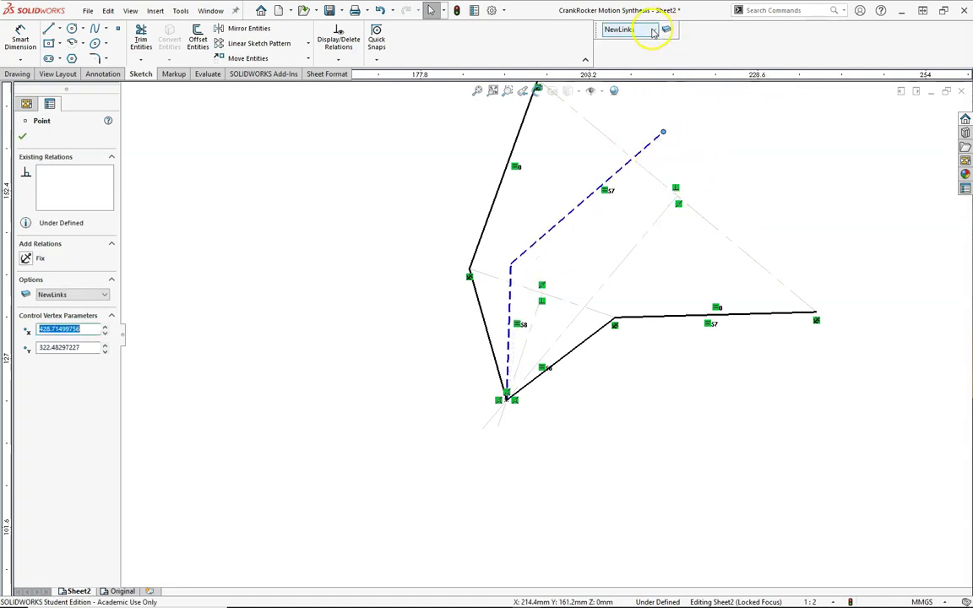
Add a driven angle dimension between the near-horizontal position line and the Link line that connects it to the pivot.
click(652, 32)
click(622, 68)
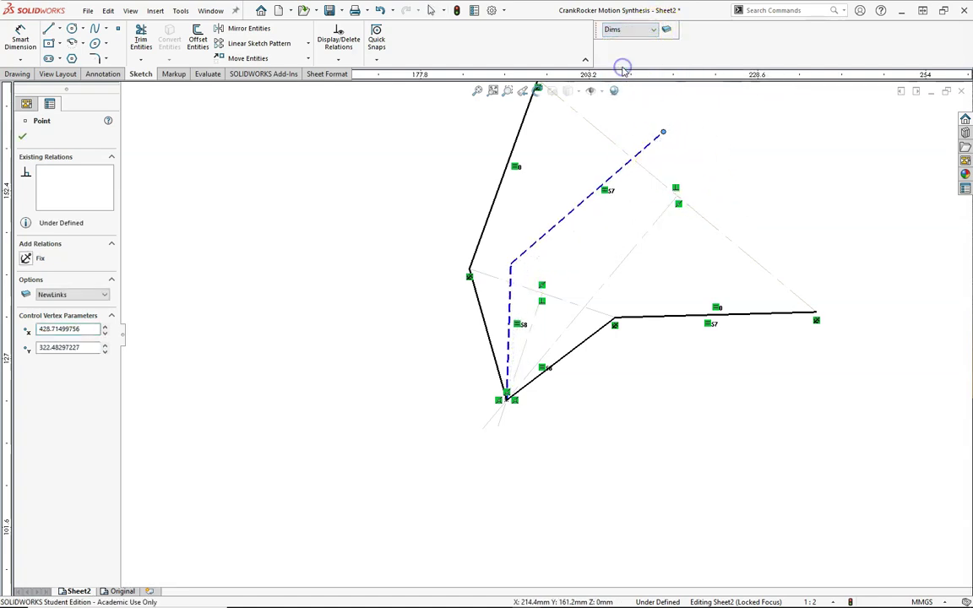
click(20, 40)
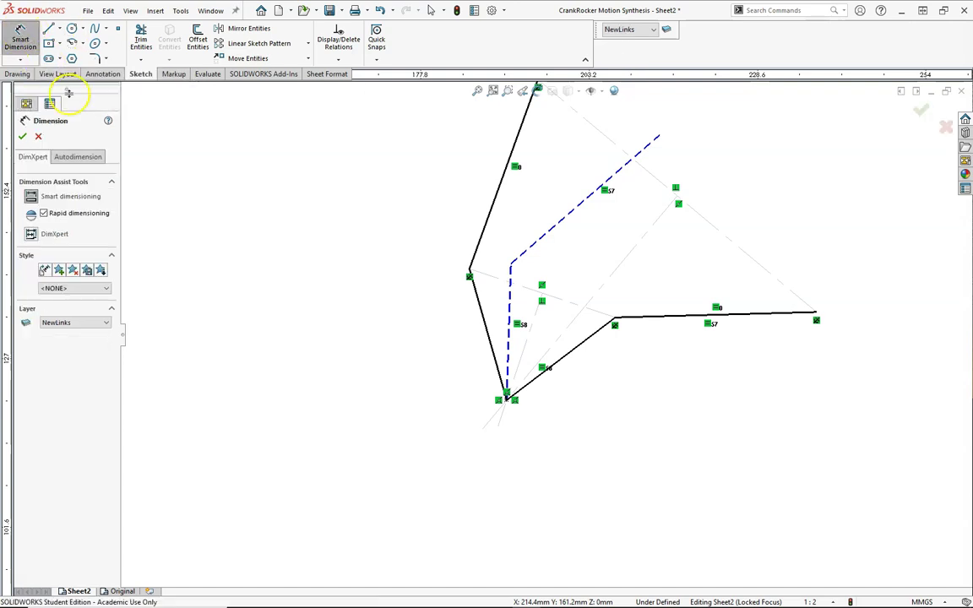
click(602, 331)
click(635, 319)
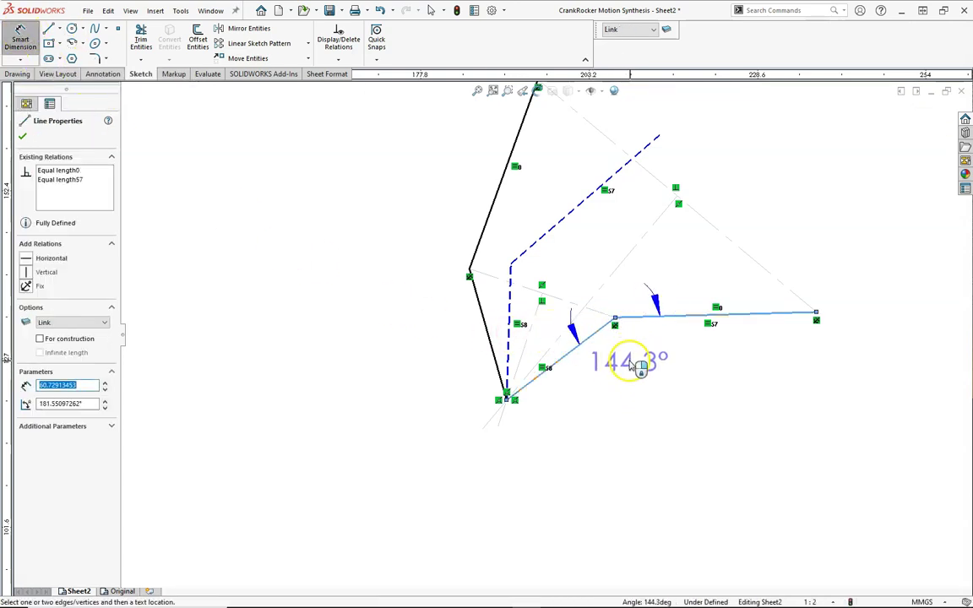
click(632, 370)
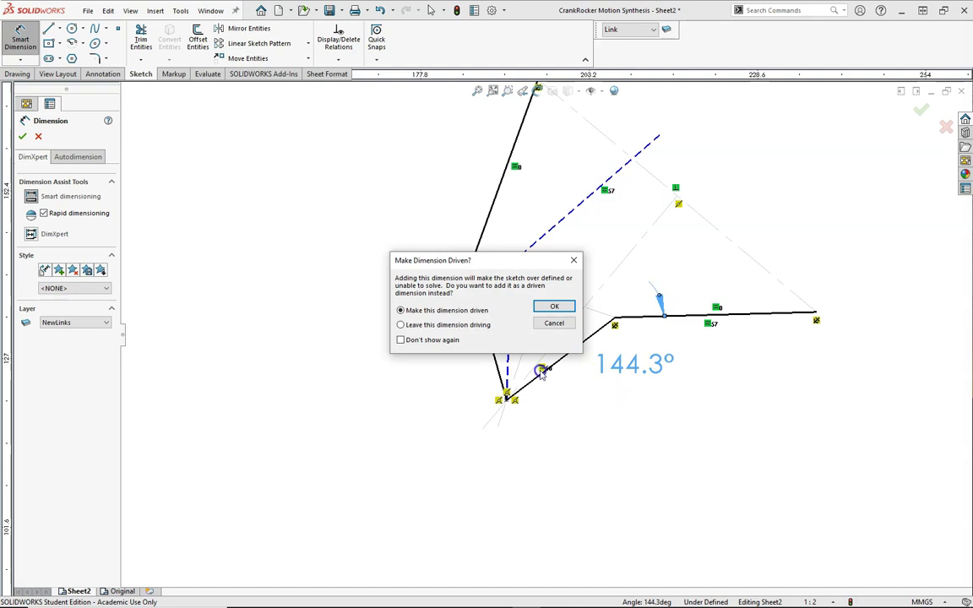
click(545, 307)
Assign the driven angle dimension to the Dims layer.
click(618, 365)
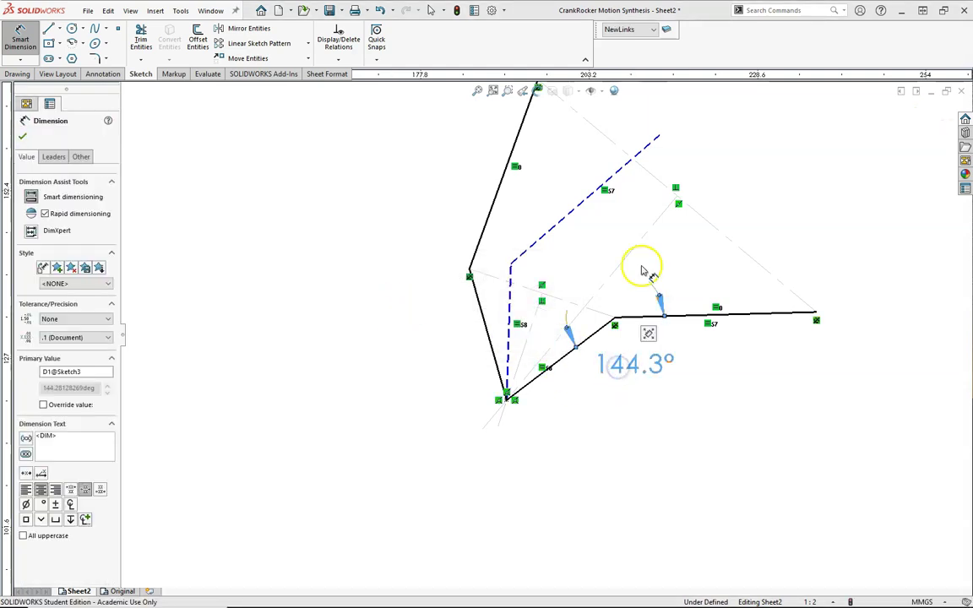
click(629, 29)
click(632, 68)
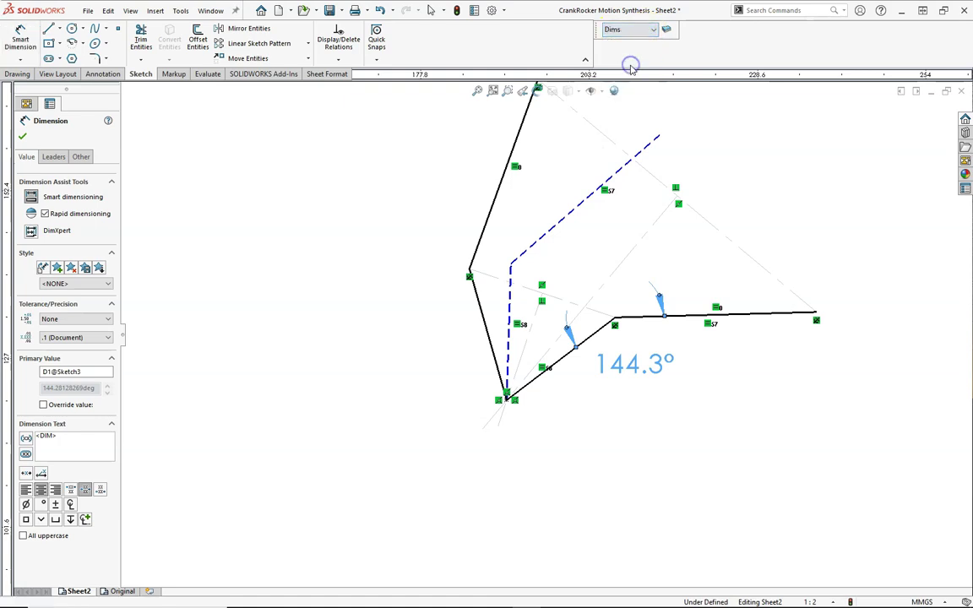
click(787, 180)
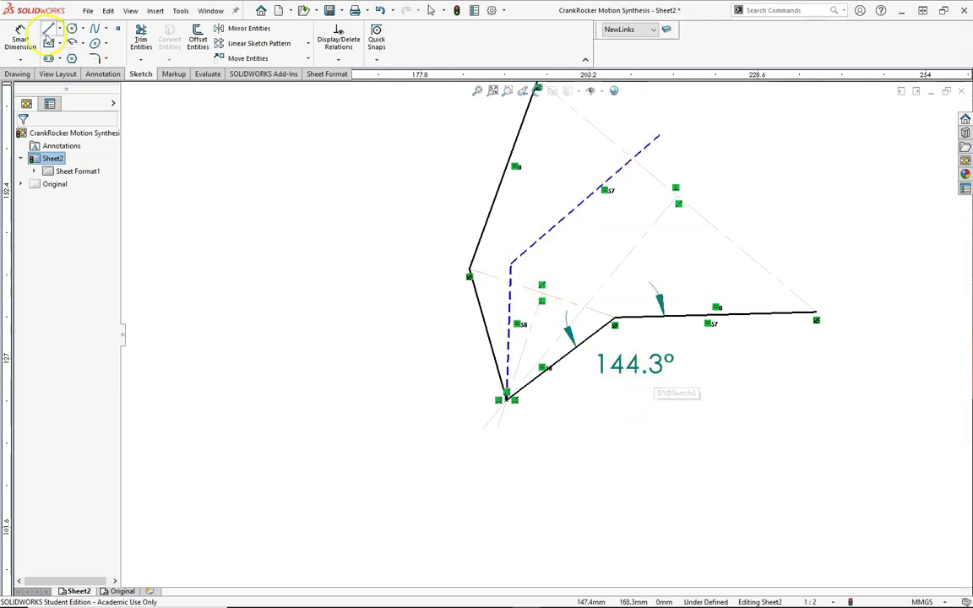
On the HiddenDims layer, dimension the angle between the two dashed lines at 144.3° and swing the dashed linkage about the pivot by its free end.
click(630, 30)
click(628, 94)
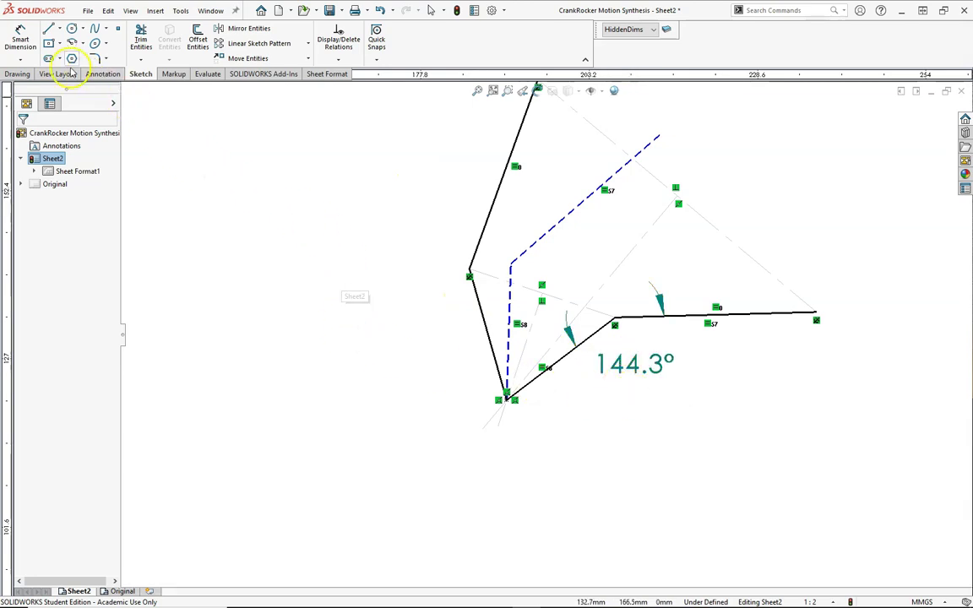
click(20, 38)
click(508, 302)
click(538, 240)
click(562, 271)
text(14)
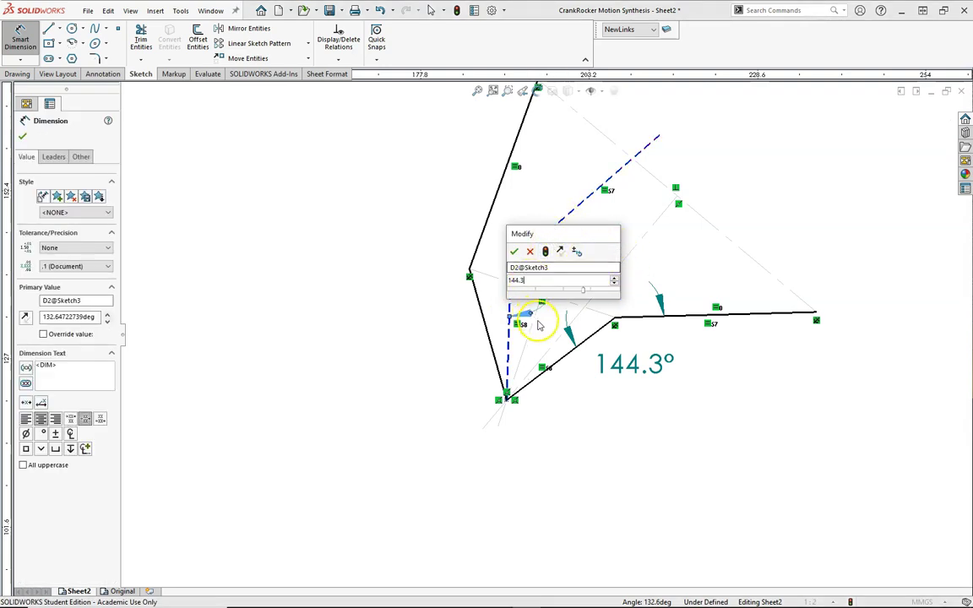
text(4.3)
click(513, 251)
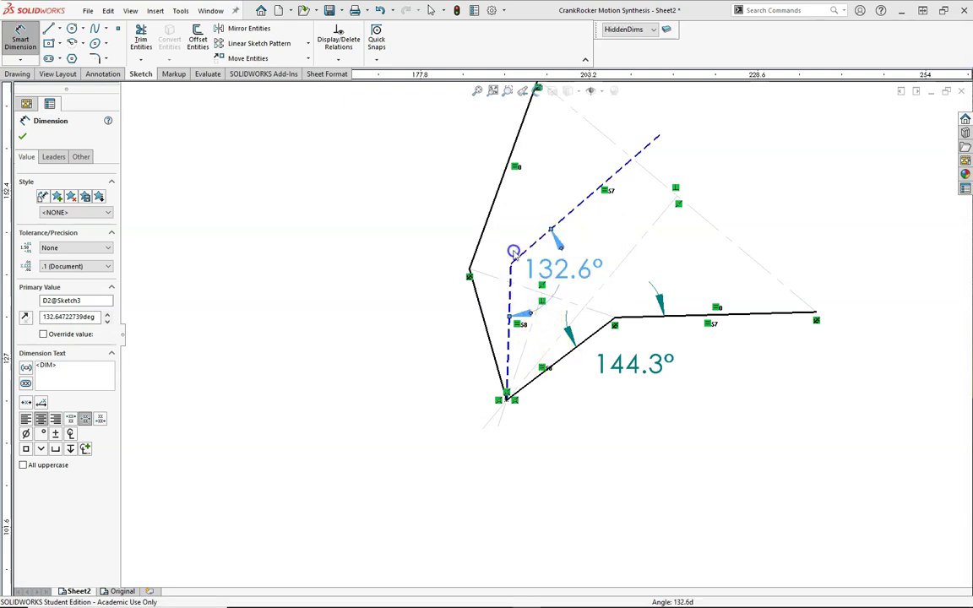
click(369, 275)
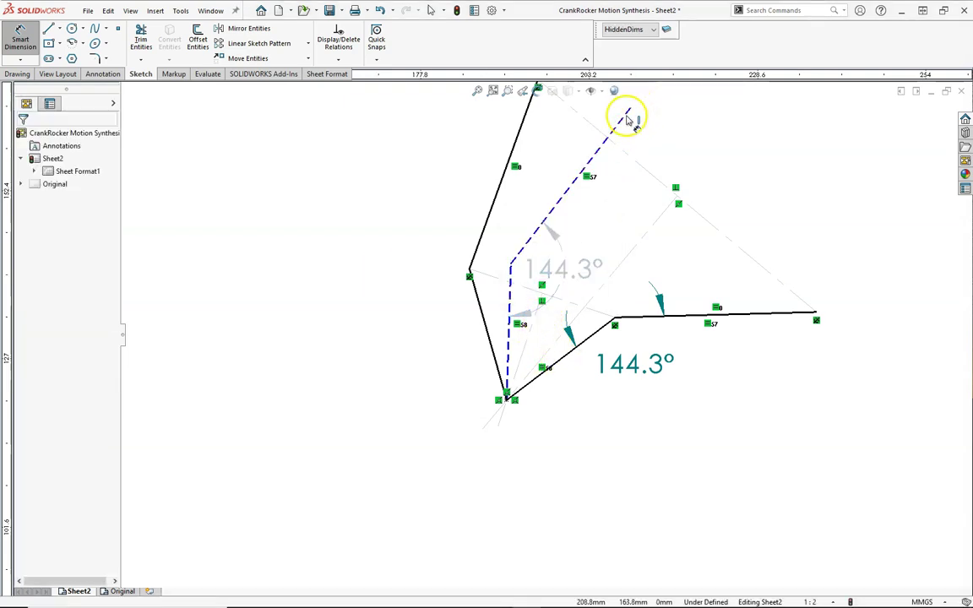
key(Escape)
drag(633, 105, 605, 98)
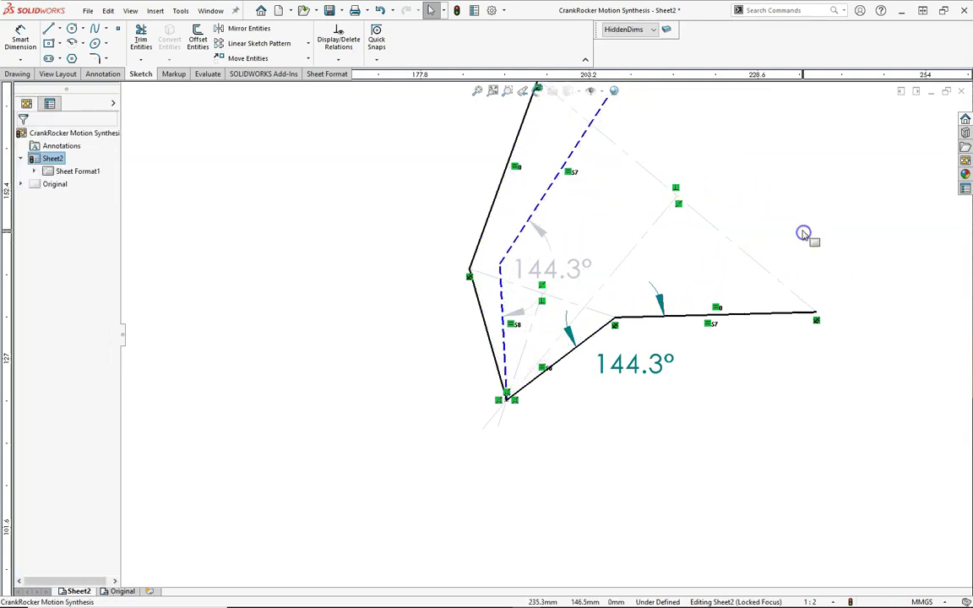
Hide the HiddenDims, Dims, Construction and NewLinks layers in the layer properties.
click(668, 30)
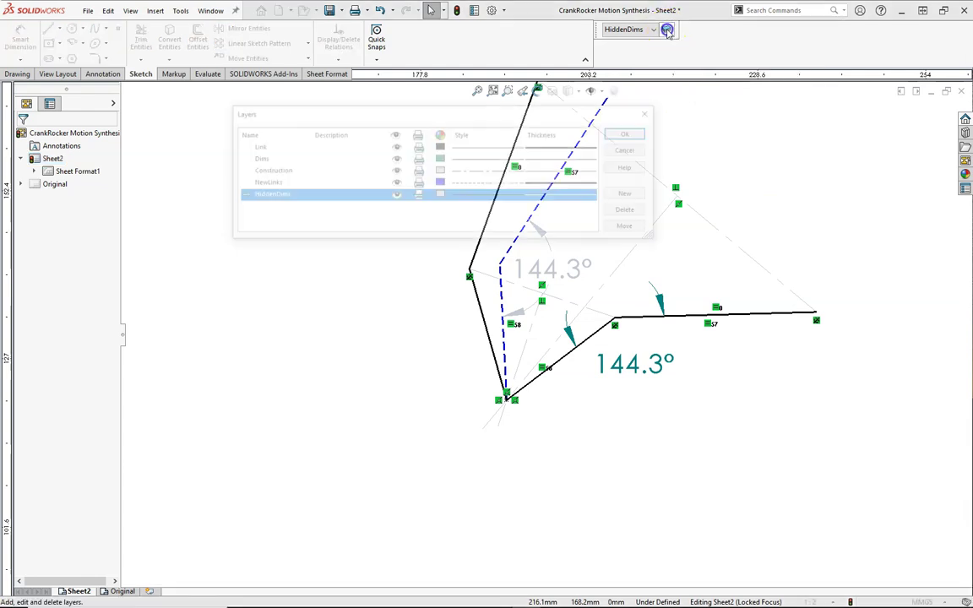
click(394, 195)
click(395, 159)
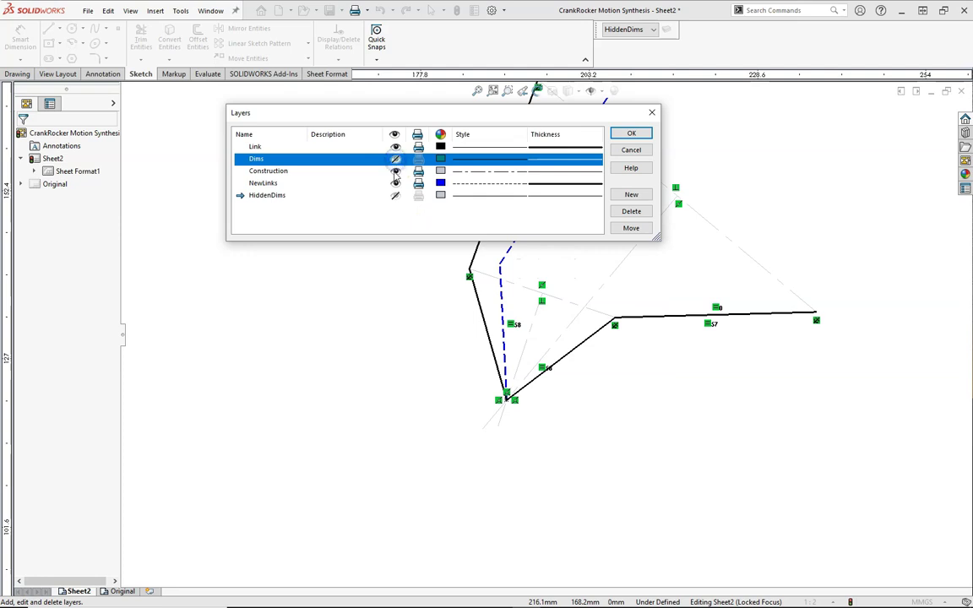
click(395, 172)
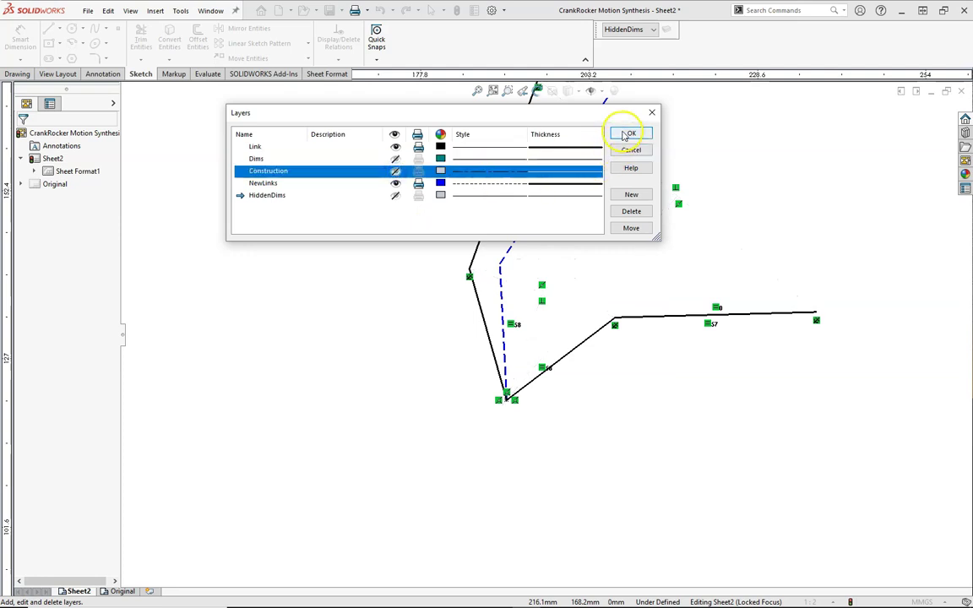
click(395, 183)
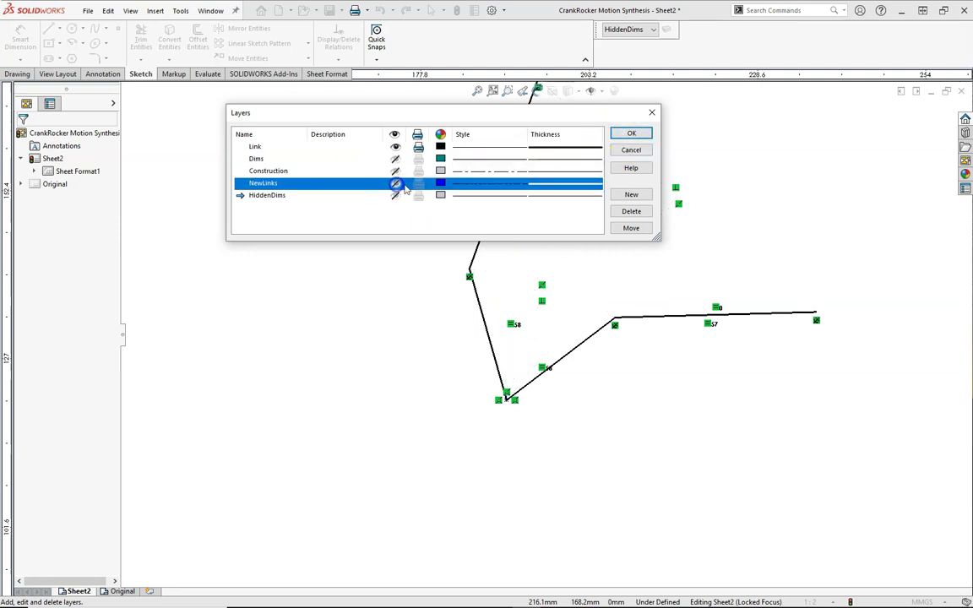
click(613, 139)
Hide the sketch relation symbols so that only the Link lines are displayed.
click(596, 91)
click(592, 239)
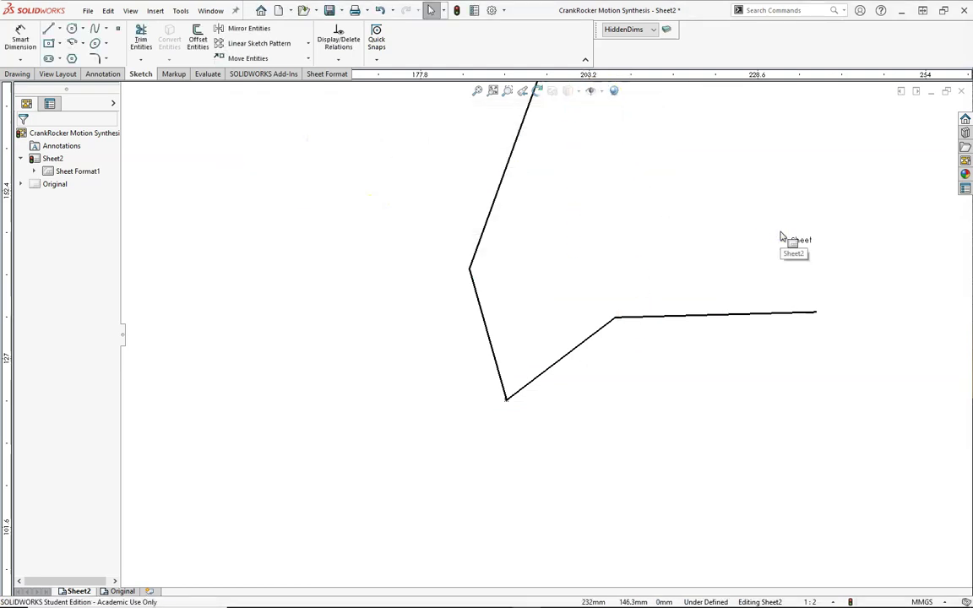
key(z)
key(z)
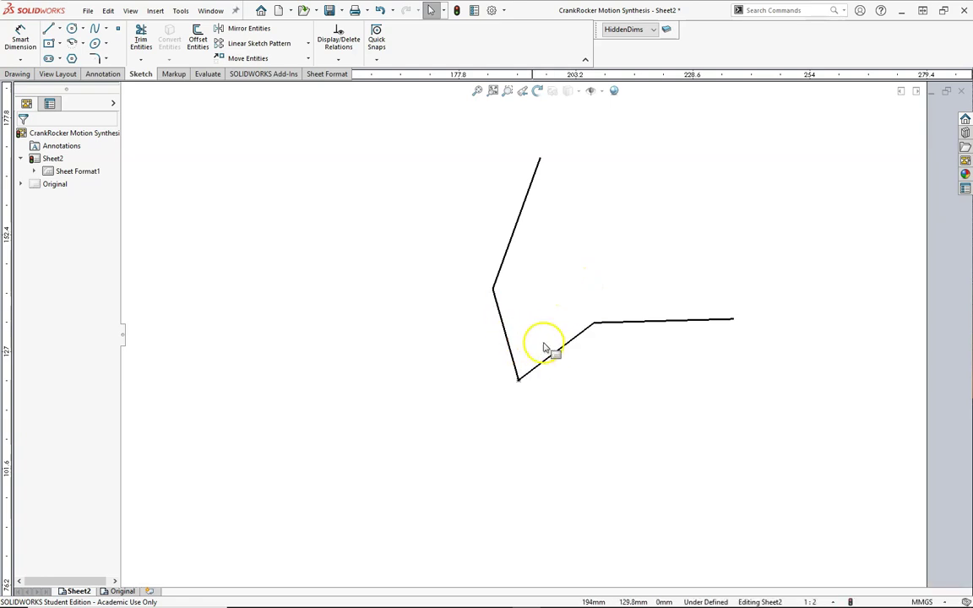
click(37, 42)
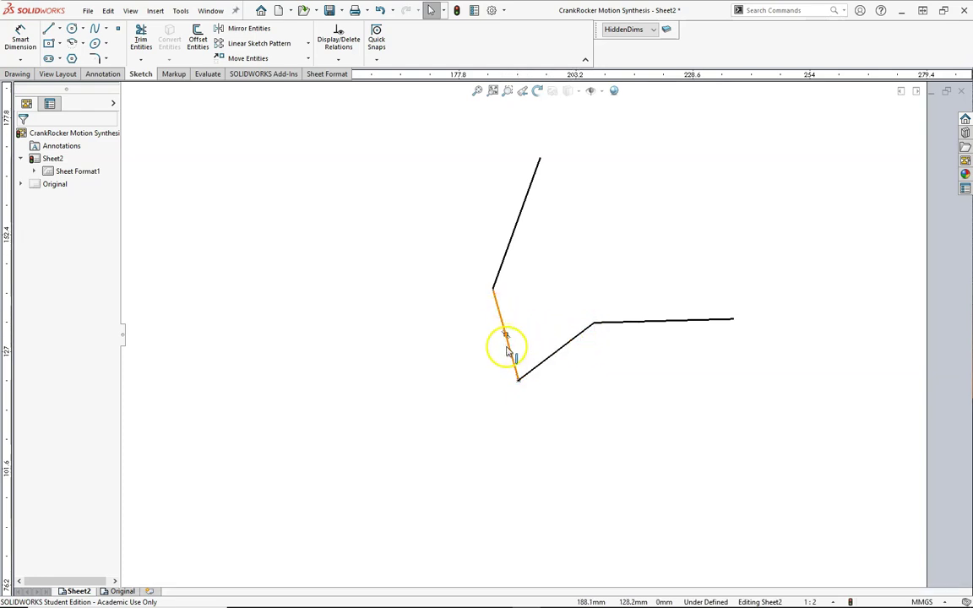
Make Construction the active layer and turn its visibility back on.
click(630, 29)
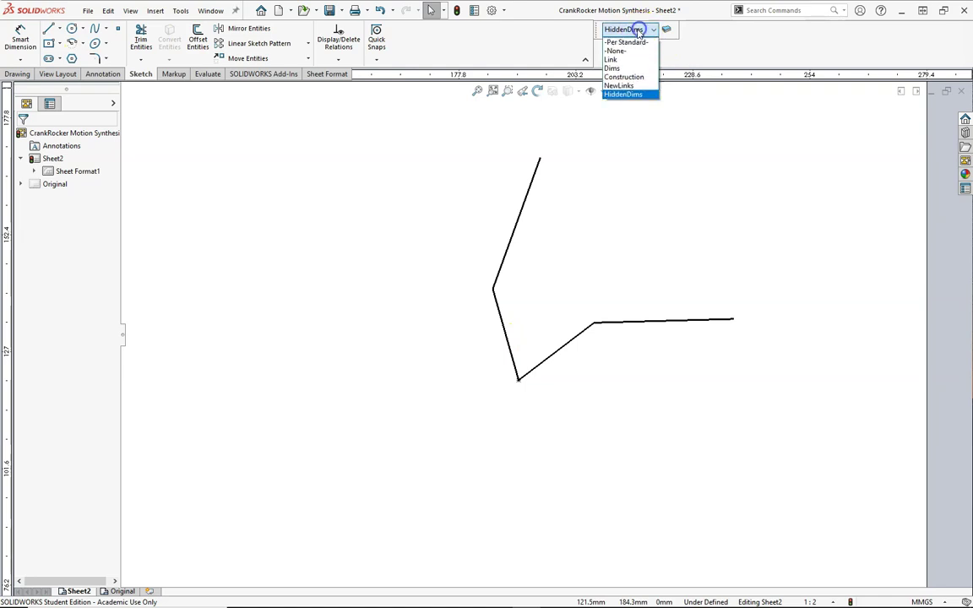
click(625, 74)
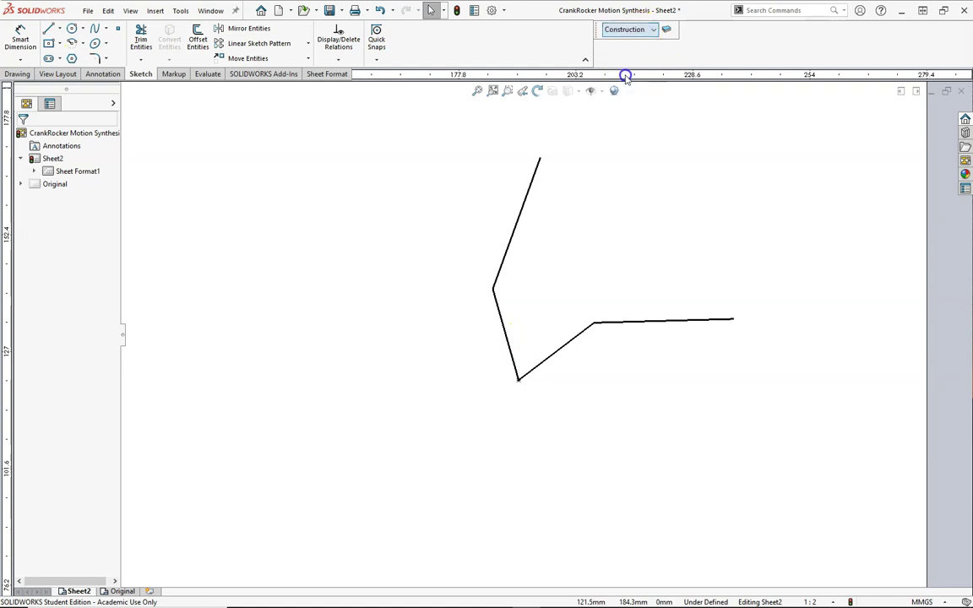
click(667, 30)
click(395, 171)
click(631, 132)
Draw a circle on the Construction layer centred on the pivot point and crossing both Link lines that meet there.
click(72, 29)
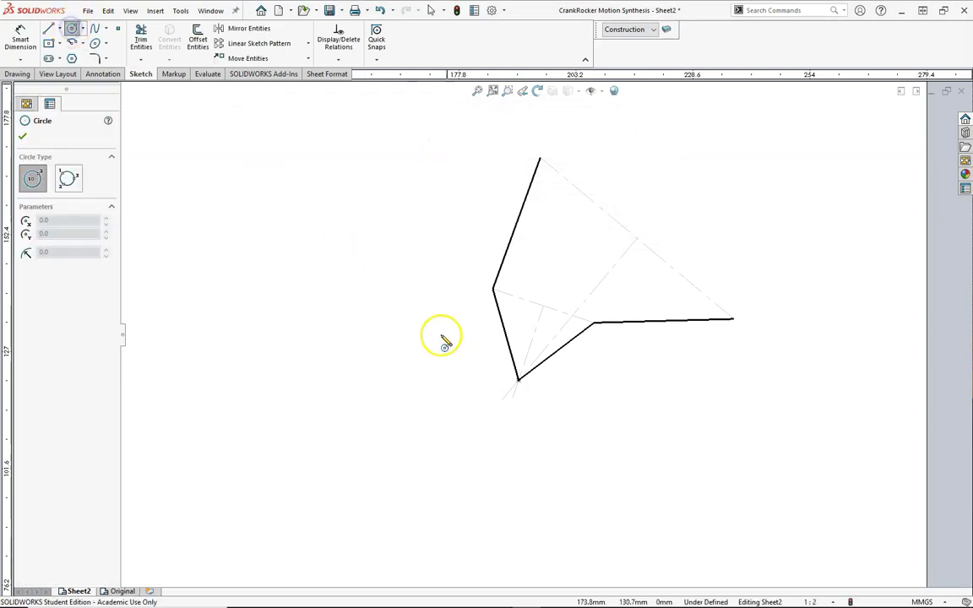
scroll(519, 380, down, 5)
click(516, 359)
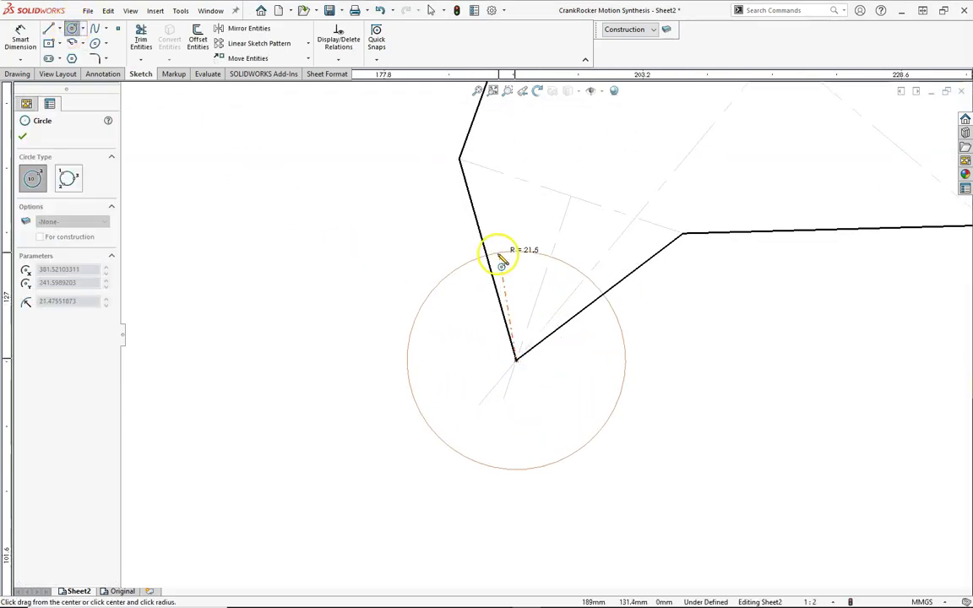
click(515, 245)
click(348, 253)
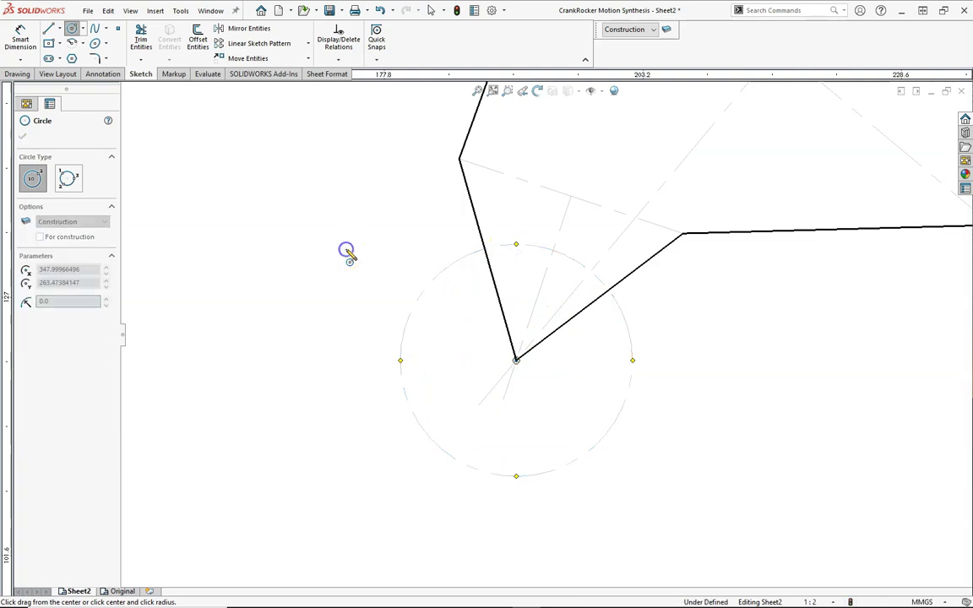
Enlarge the pivot circle to a radius of about 28 mm and draw a construction line between the two Link lines crossing it.
key(Escape)
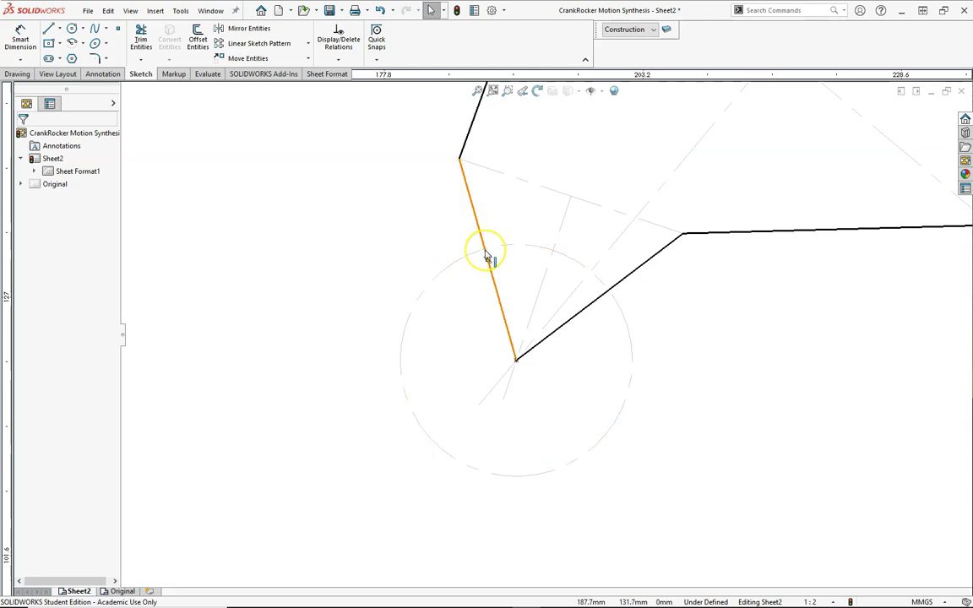
drag(467, 263, 459, 235)
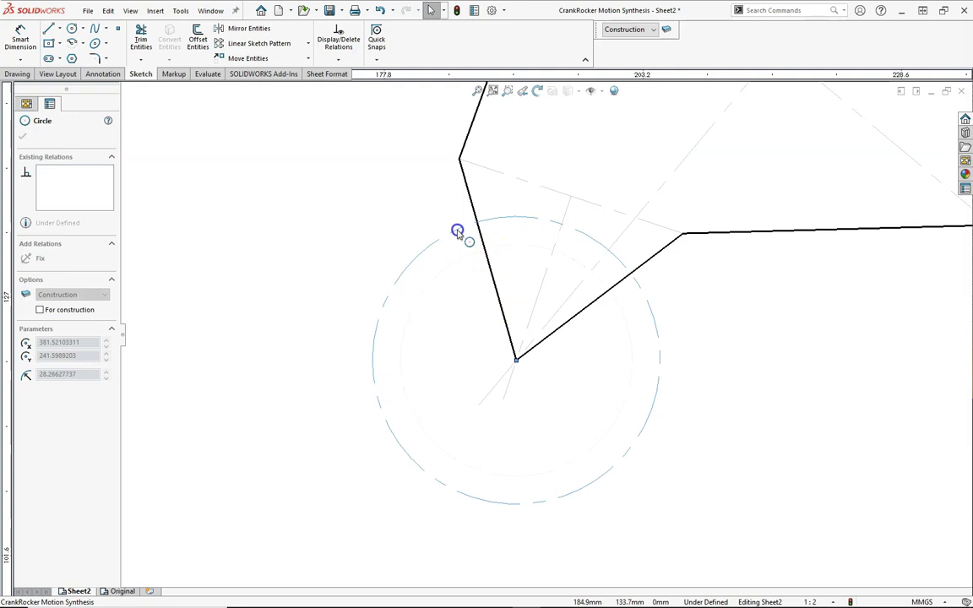
key(l)
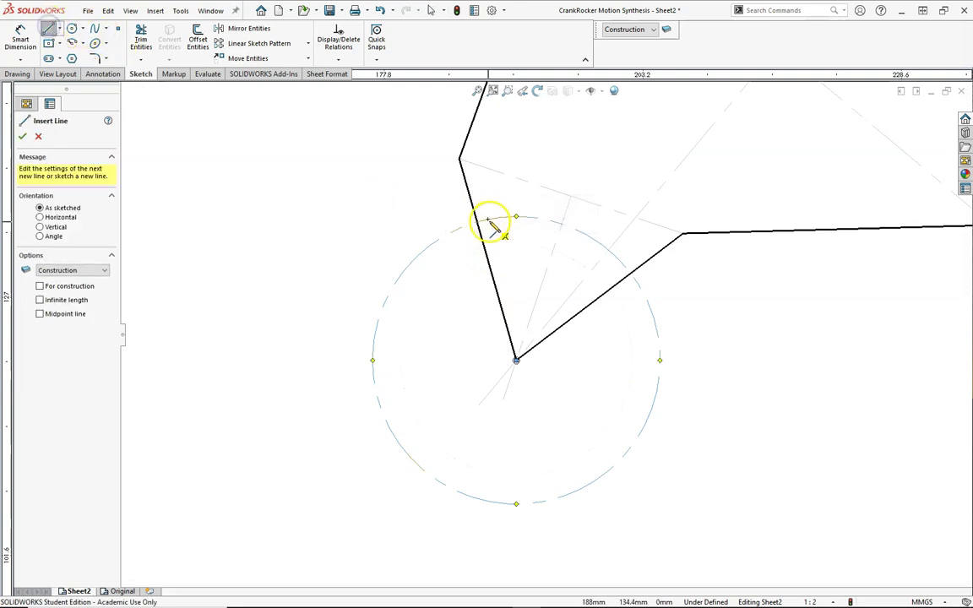
scroll(441, 165, down, 2)
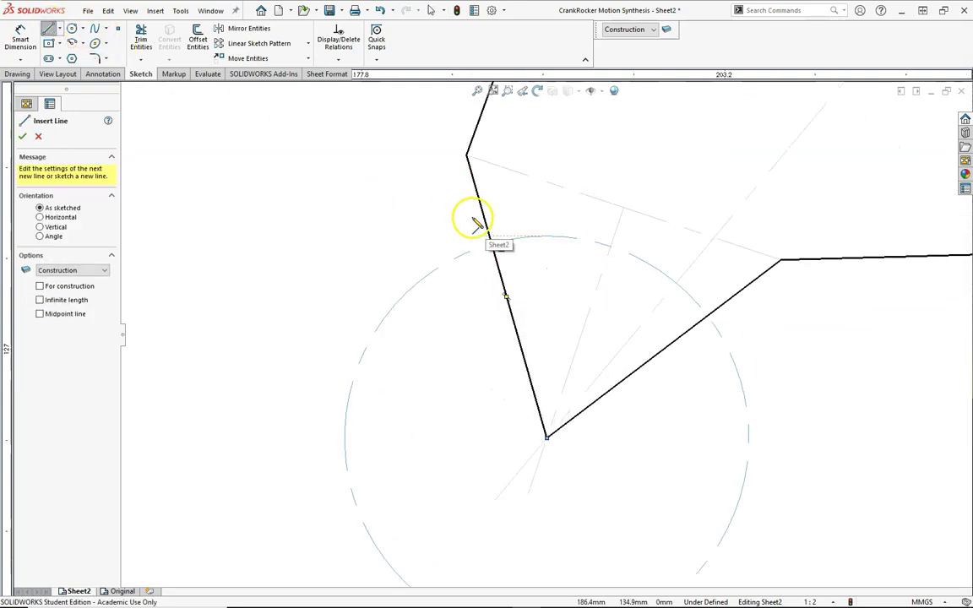
click(718, 306)
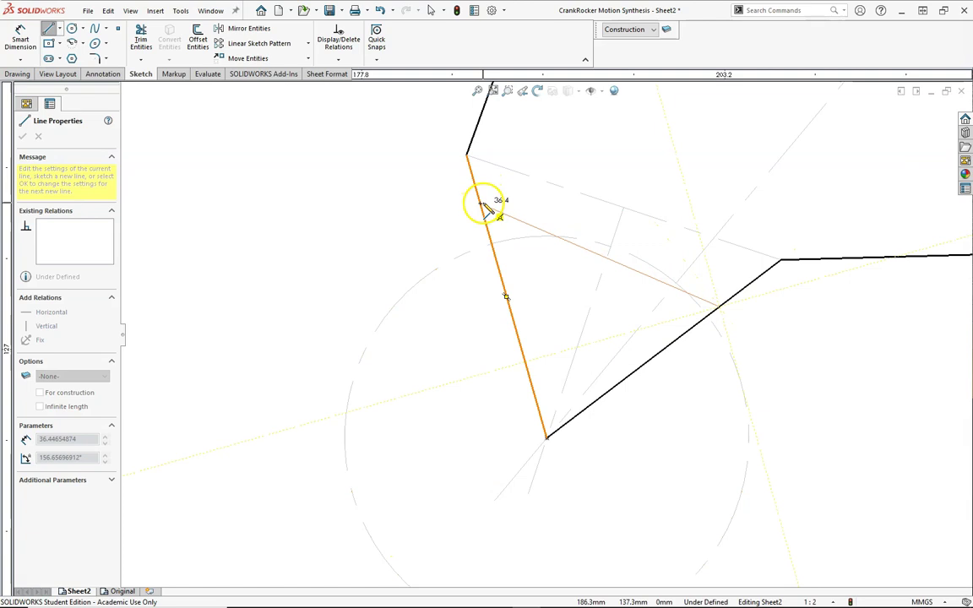
key(Escape)
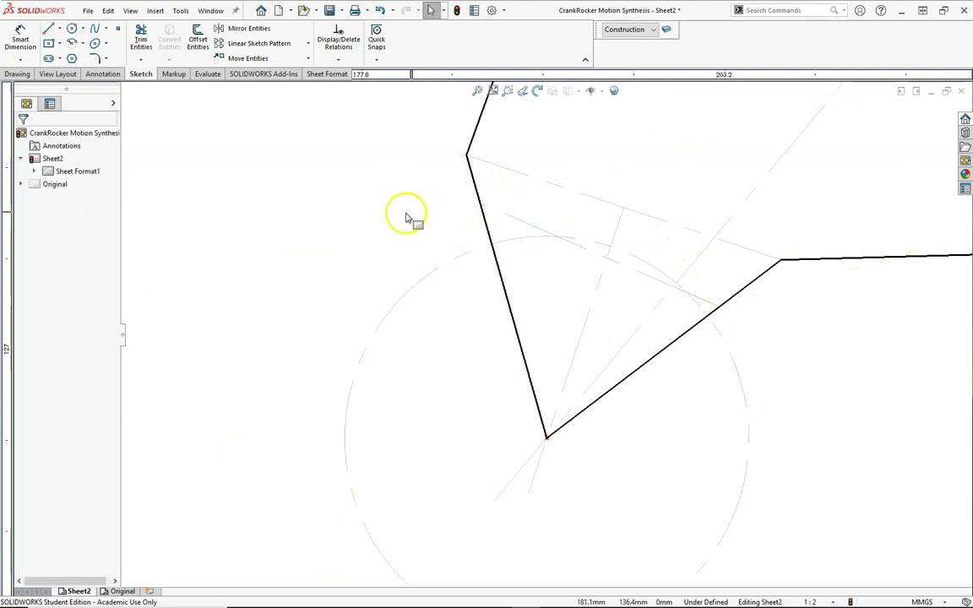
Place the new line's endpoints on the intersections of the pivot circle with the two Link lines, forming a chord.
click(710, 317)
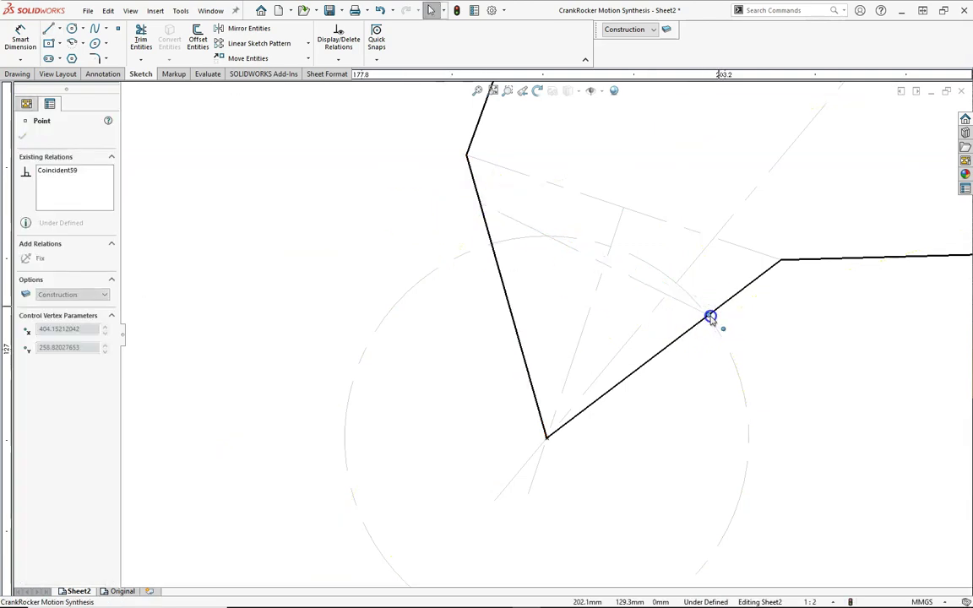
drag(707, 321, 715, 327)
mouse_move(480, 204)
mouse_down()
mouse_move(486, 247)
mouse_move(512, 239)
mouse_move(499, 223)
mouse_move(491, 239)
mouse_move(540, 250)
mouse_move(456, 320)
mouse_move(456, 258)
mouse_up()
click(403, 232)
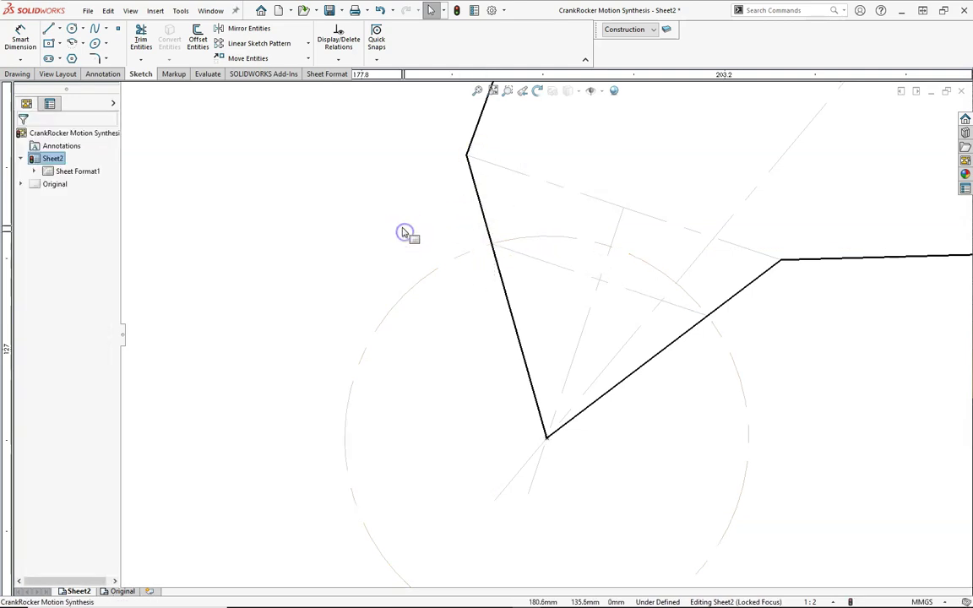
Show the sketch relation symbols and move the chord towards the pivot until it is about 28 mm long, checking its endpoint relations.
click(590, 91)
click(586, 222)
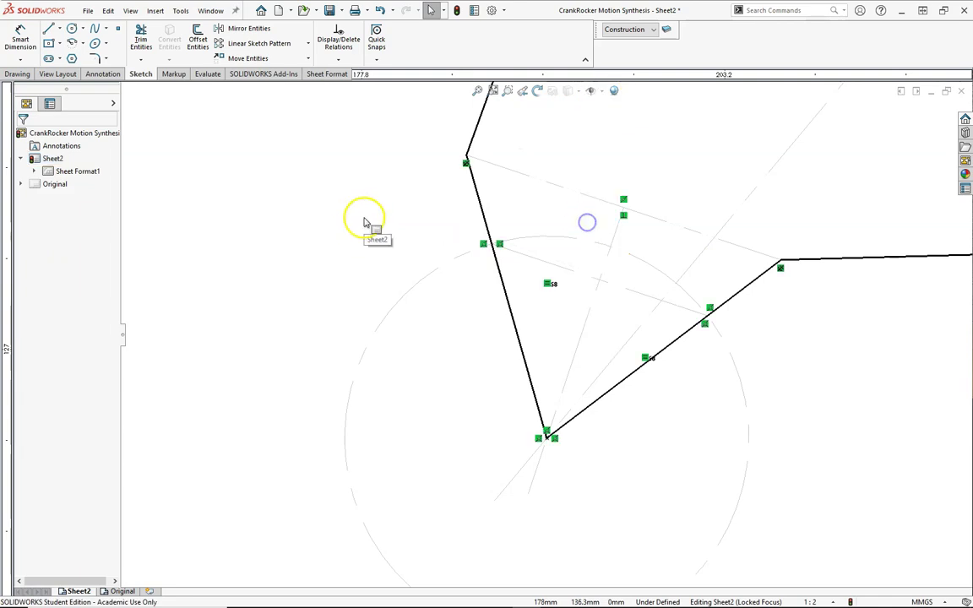
drag(538, 260, 550, 279)
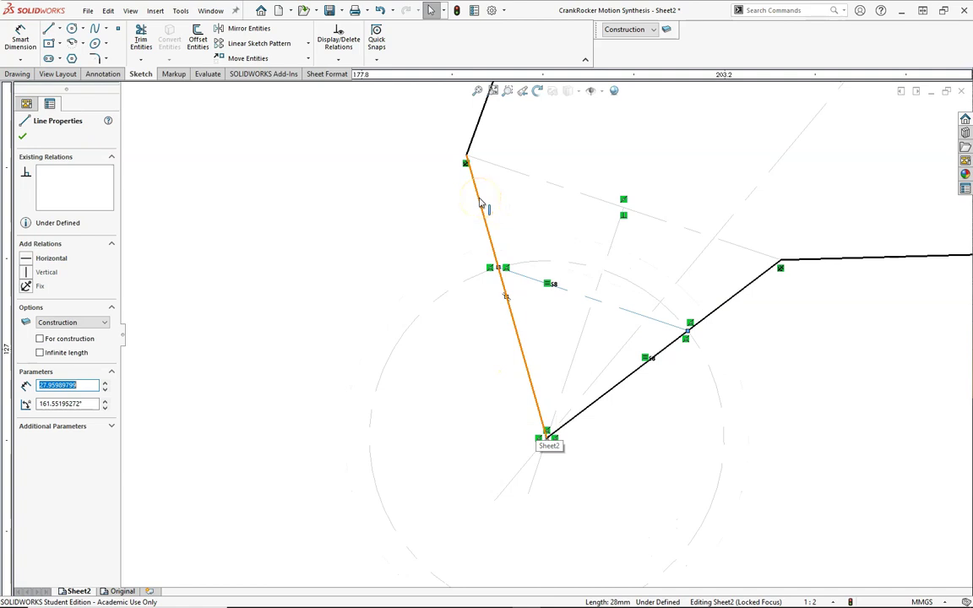
click(501, 269)
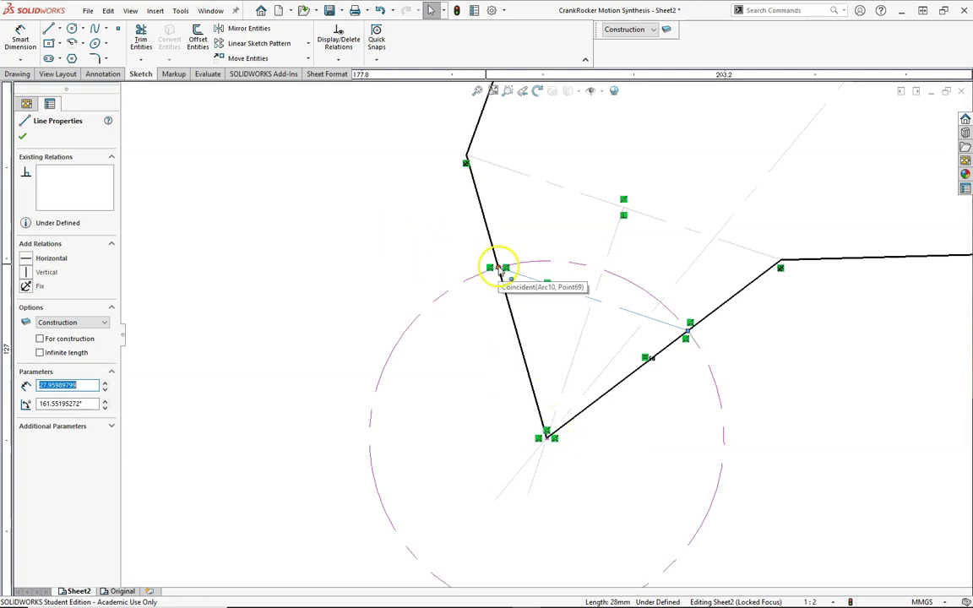
Draw a long construction line from the chord's end on the steep Link line outward, away from the linkage.
scroll(519, 326, up, 4)
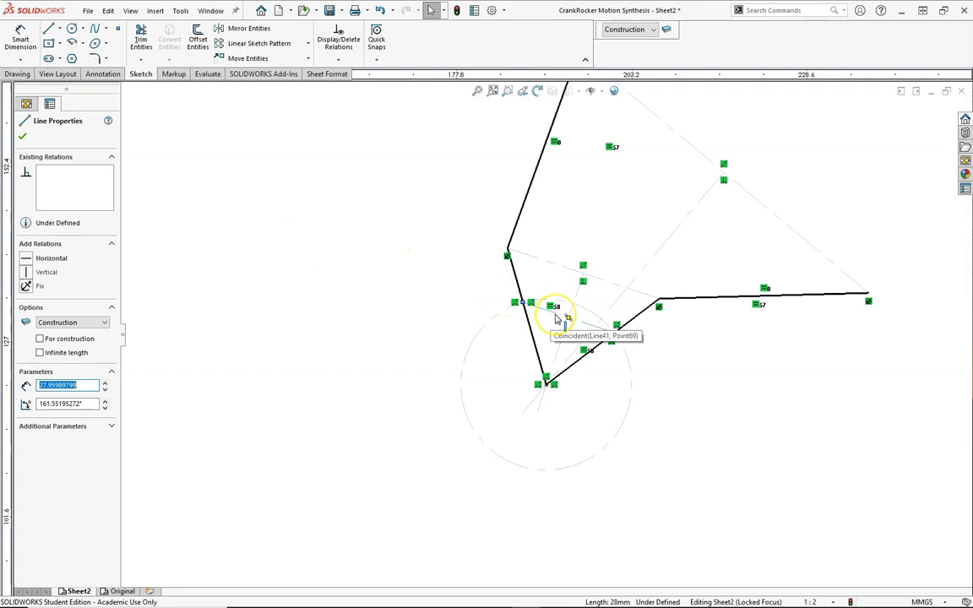
scroll(557, 318, down, 2)
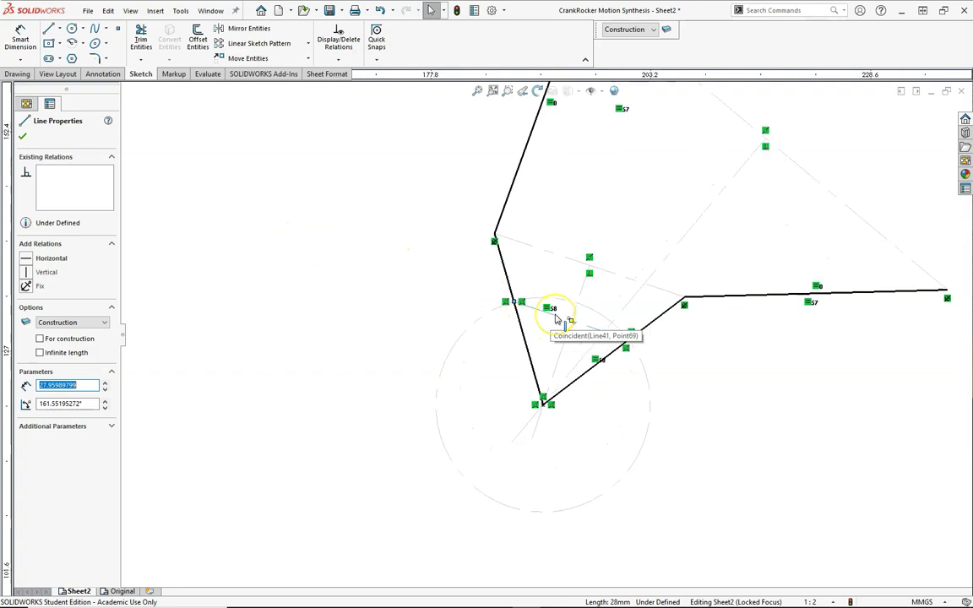
click(49, 32)
scroll(515, 312, down, 2)
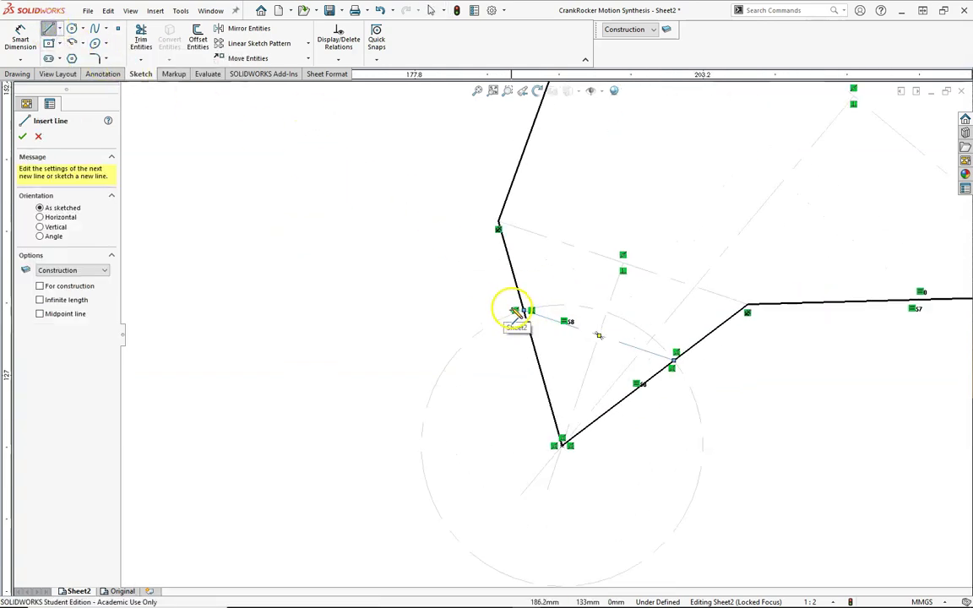
click(523, 311)
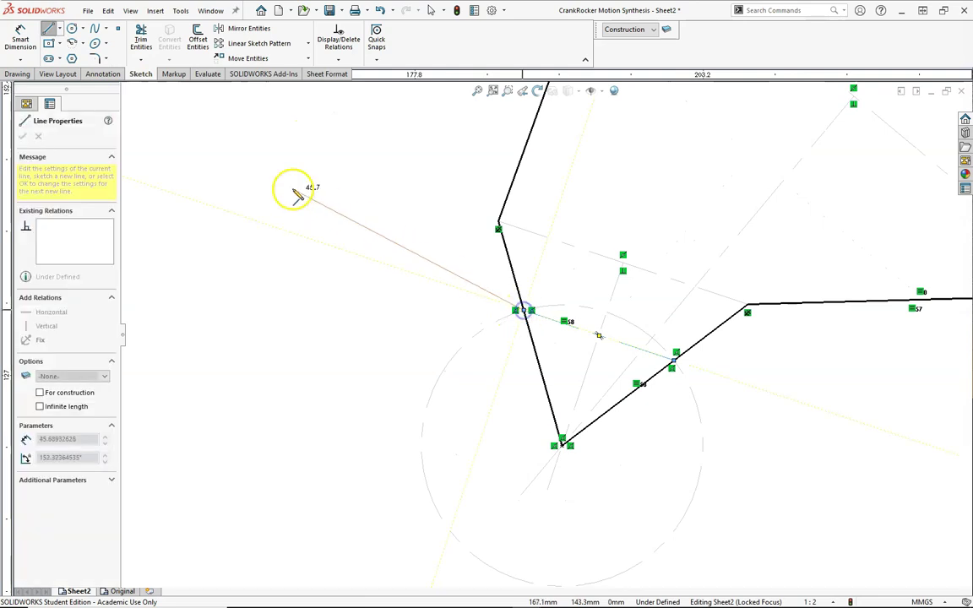
click(164, 150)
double_click(169, 174)
key(Escape)
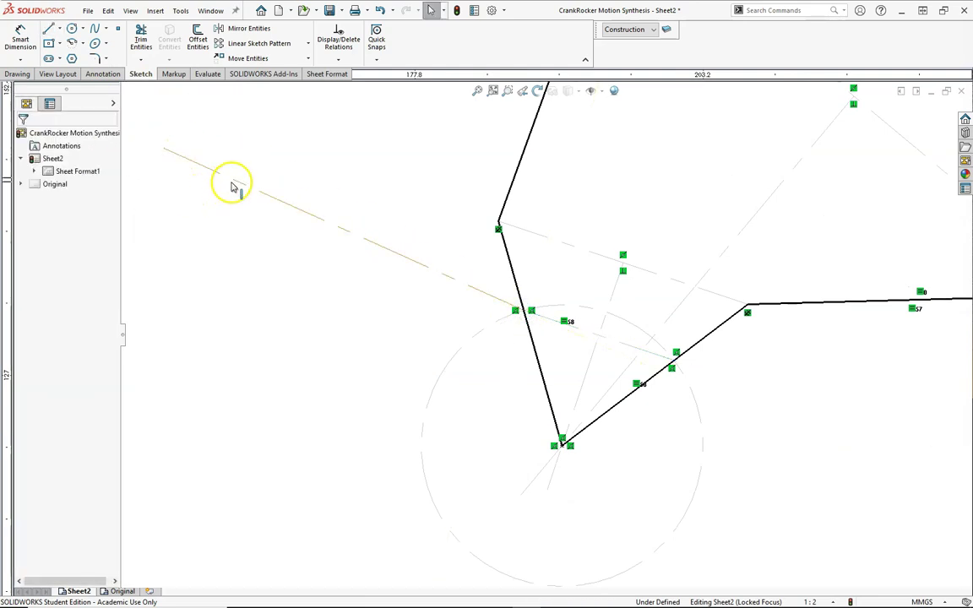
Make the long outward line collinear with the chord.
click(235, 185)
ctrl+click(545, 319)
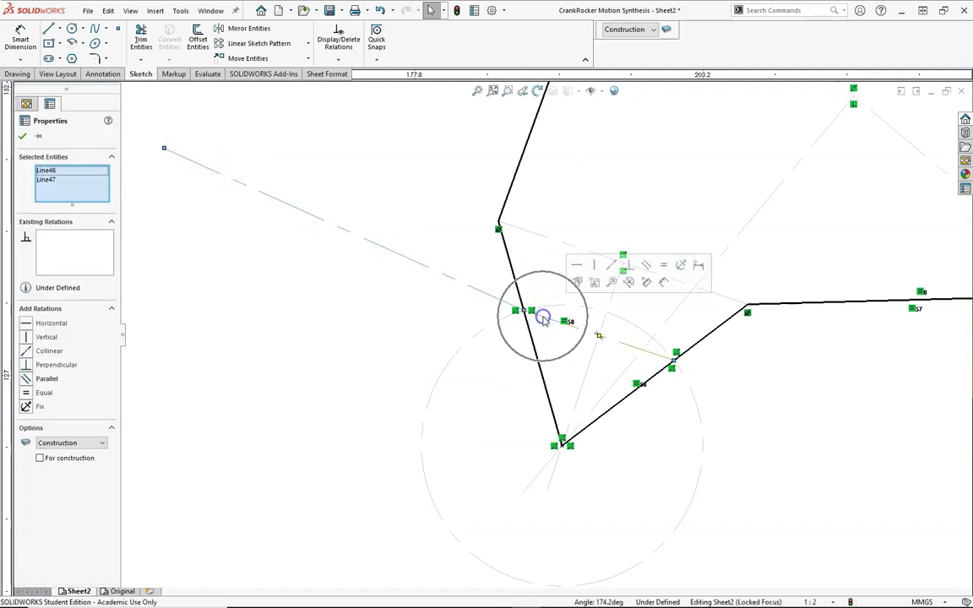
click(611, 265)
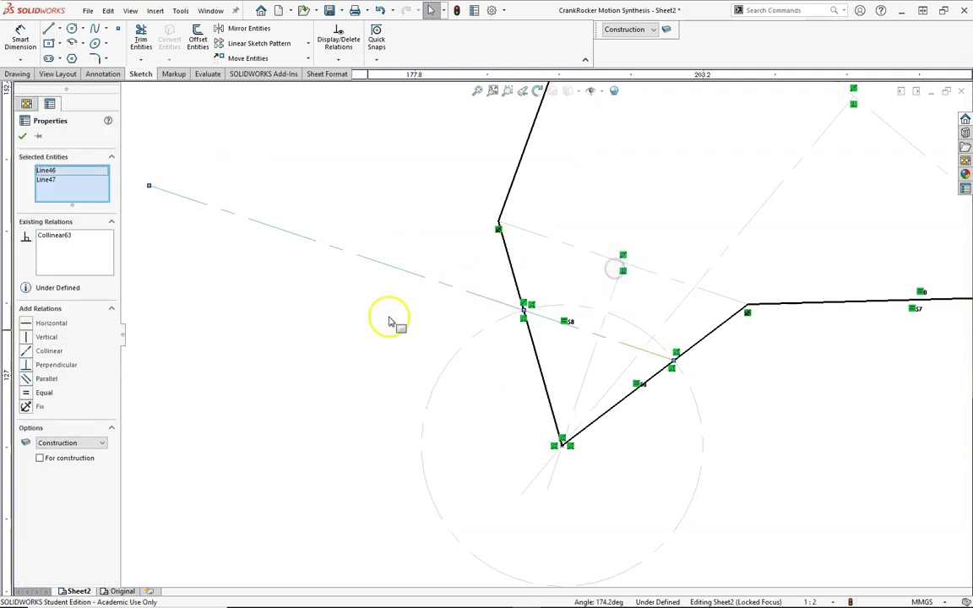
click(359, 338)
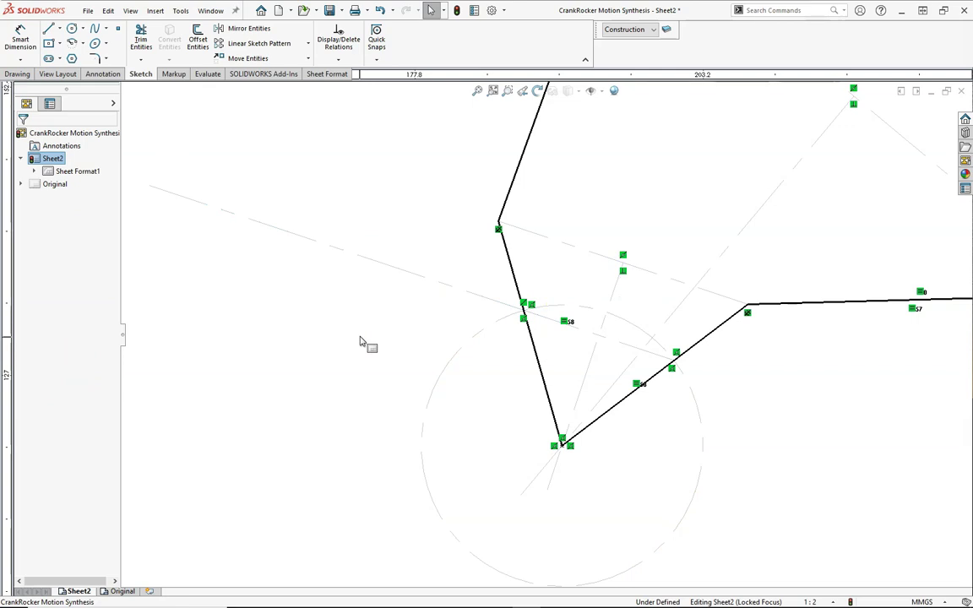
Draw a circle of about 15 mm radius centred on the extension line and passing through the line's outer end.
click(673, 363)
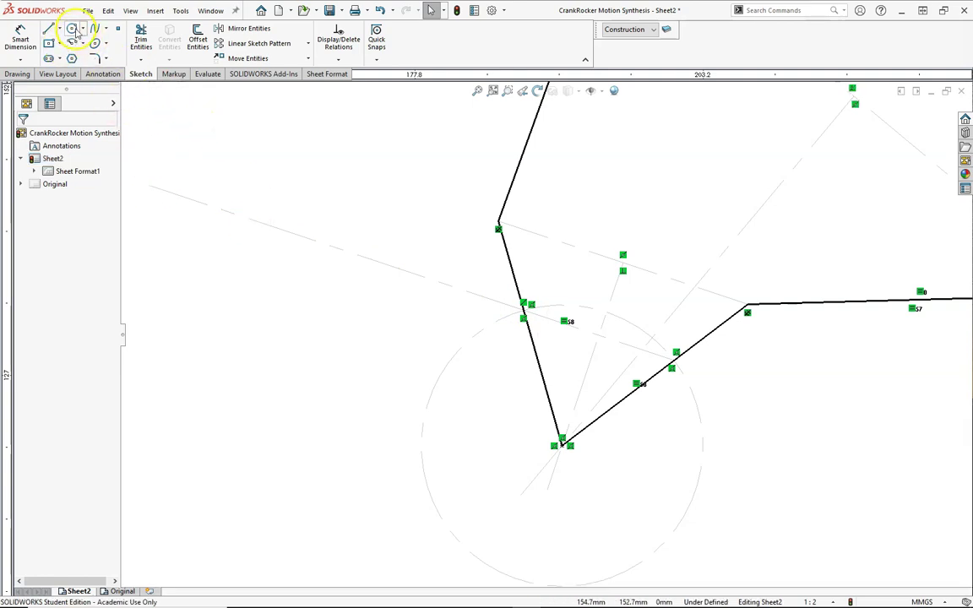
click(74, 31)
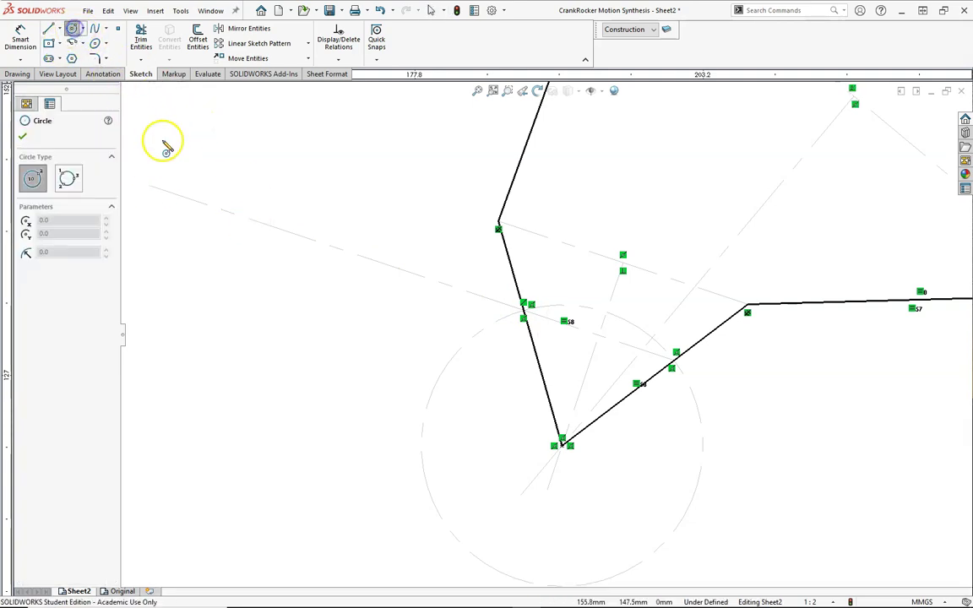
click(230, 213)
click(157, 186)
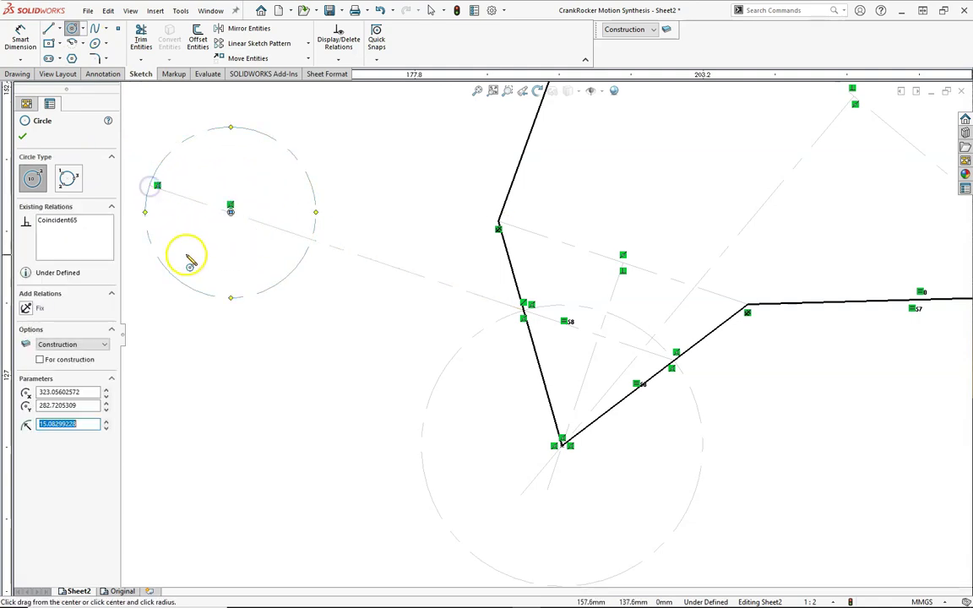
key(Escape)
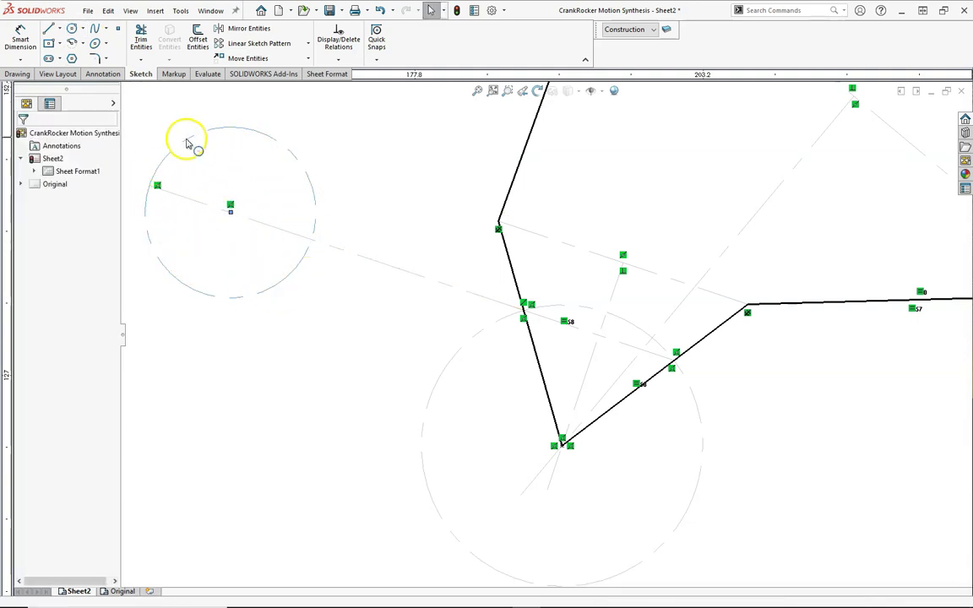
Draw a circle of about 14 mm radius centred on the chord's midpoint and passing through the chord's end on the steep Link line.
click(594, 331)
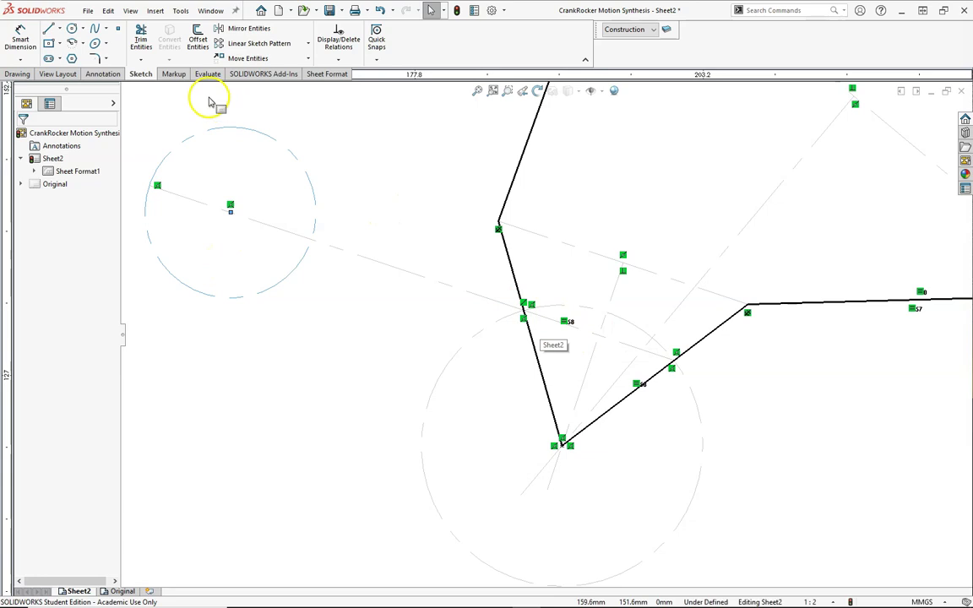
click(71, 28)
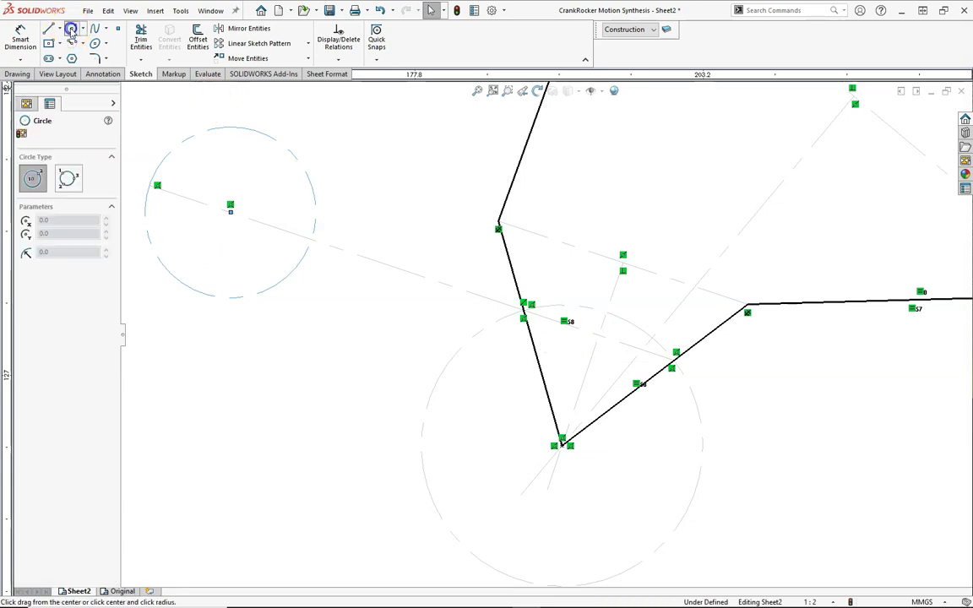
click(598, 335)
click(521, 314)
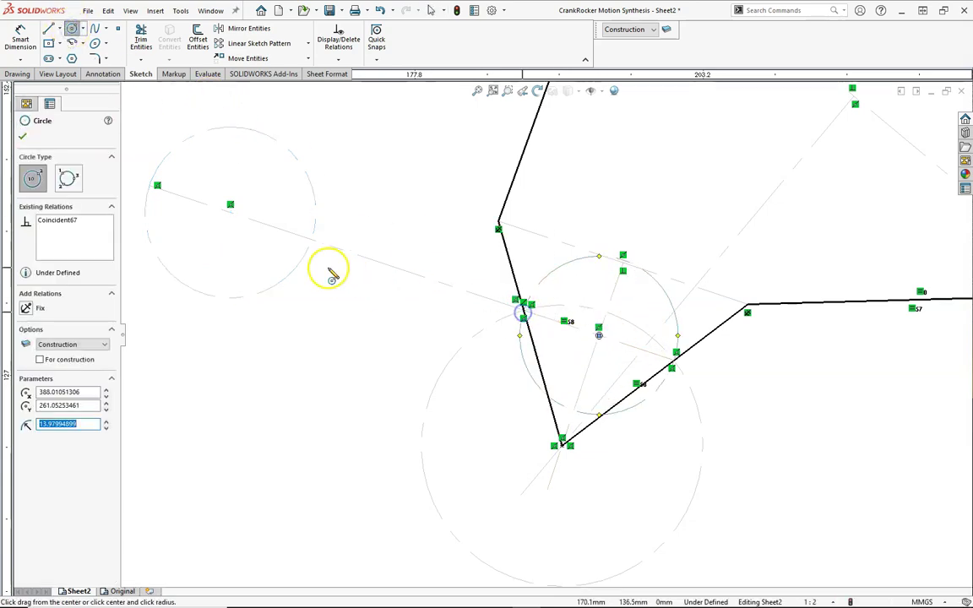
key(Escape)
Make the circle on the chord and the circle on the extension line equal.
click(545, 281)
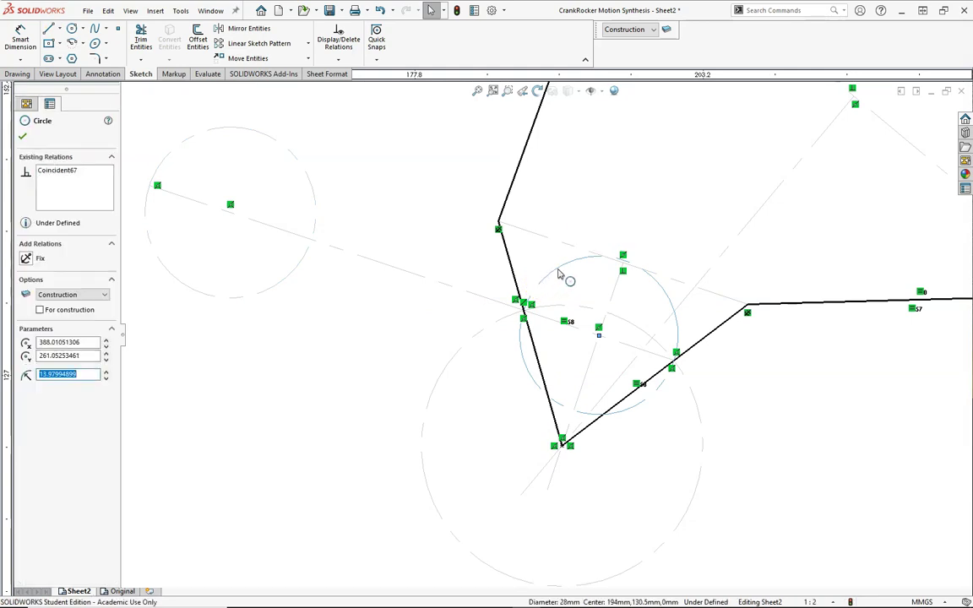
click(559, 270)
ctrl+click(300, 263)
click(387, 210)
click(343, 362)
Test the equal circles by shrinking the chord's circle, and reduce the pivot circle to a radius of about 19.5 mm.
click(573, 262)
drag(573, 262, 573, 270)
click(543, 527)
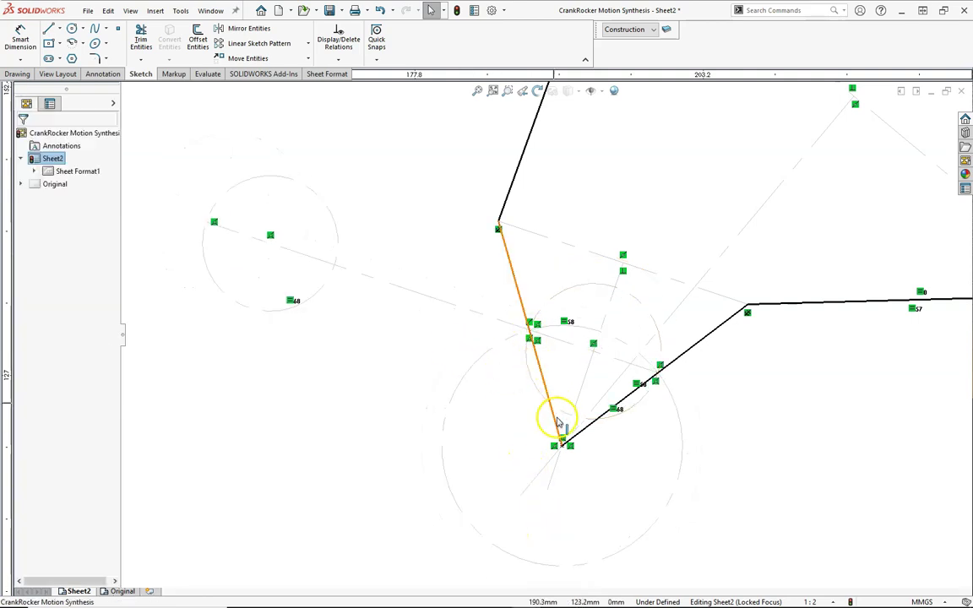
mouse_move(506, 338)
mouse_down()
mouse_move(480, 337)
mouse_move(499, 354)
mouse_up()
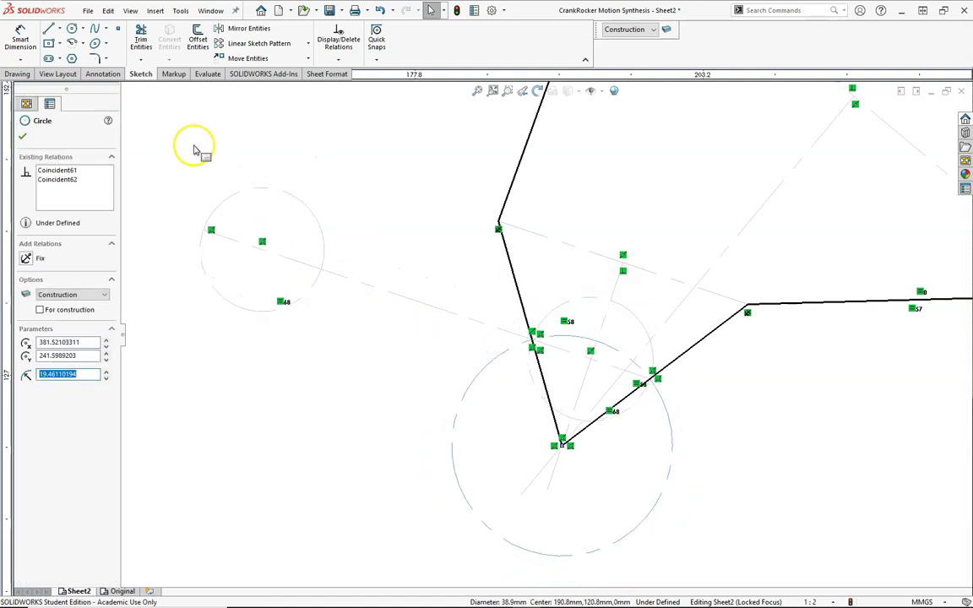
Put the pivot circle on the hidden NewLinks layer and make NewLinks the active layer.
key(Delete)
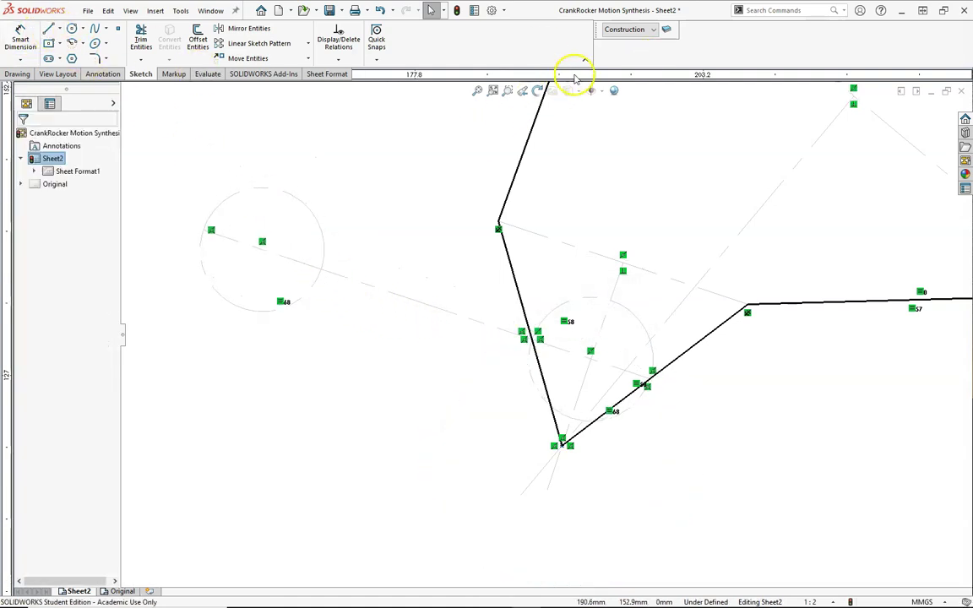
click(654, 31)
click(626, 86)
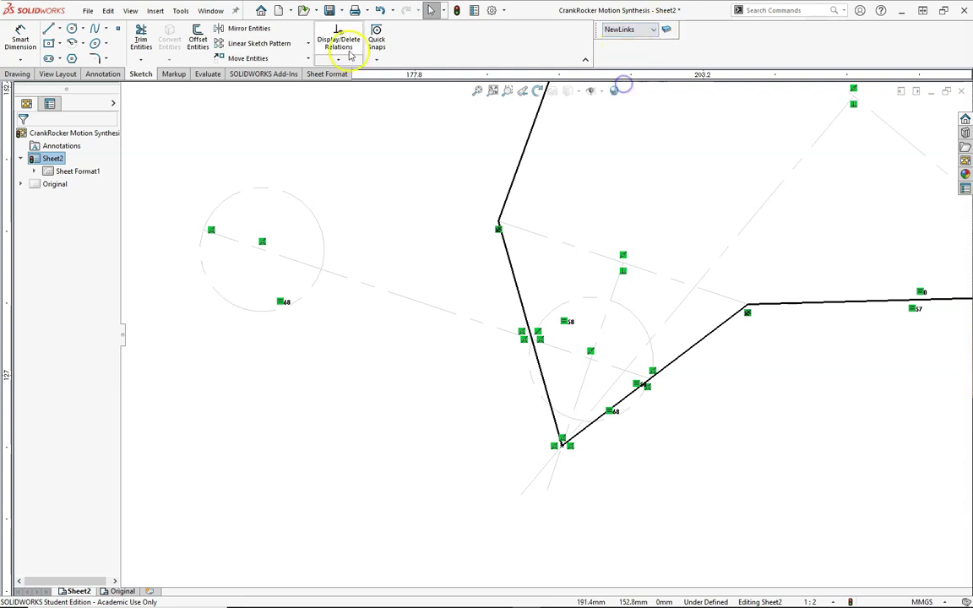
Draw the crank line from the outer circle's centre to its circumference on NewLinks, and turn that layer's visibility on.
click(52, 32)
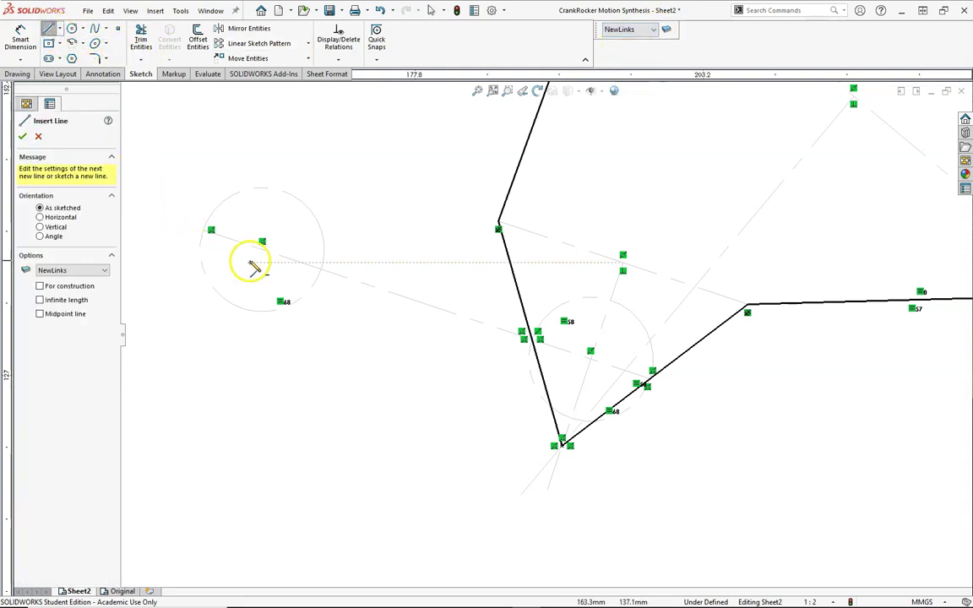
drag(260, 249, 313, 223)
key(Escape)
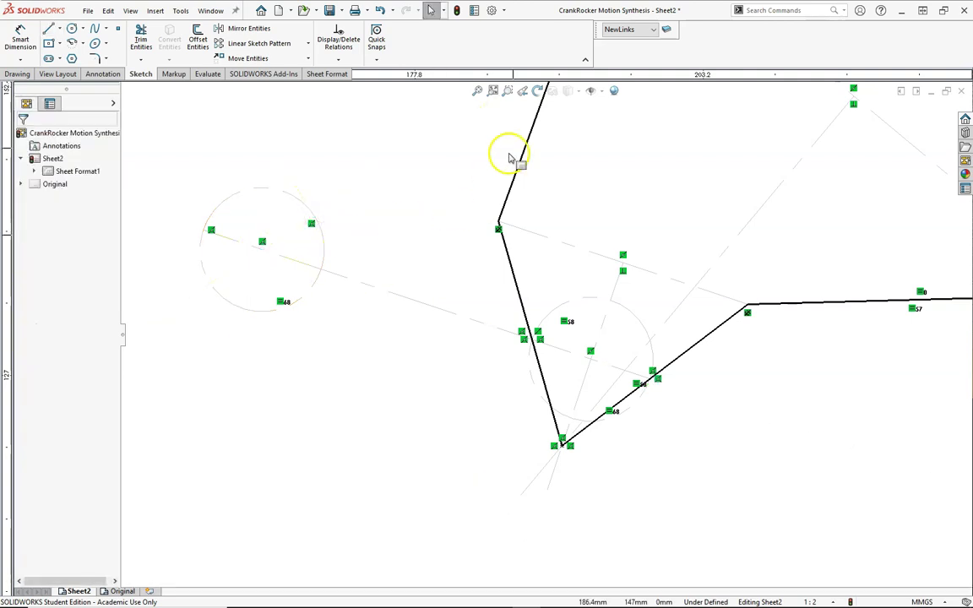
click(669, 33)
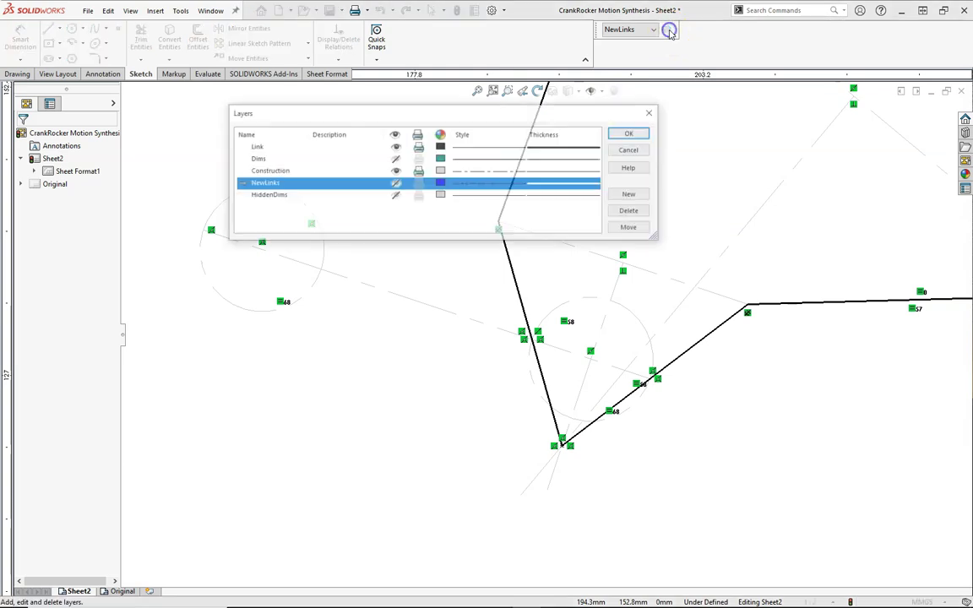
click(393, 184)
click(629, 134)
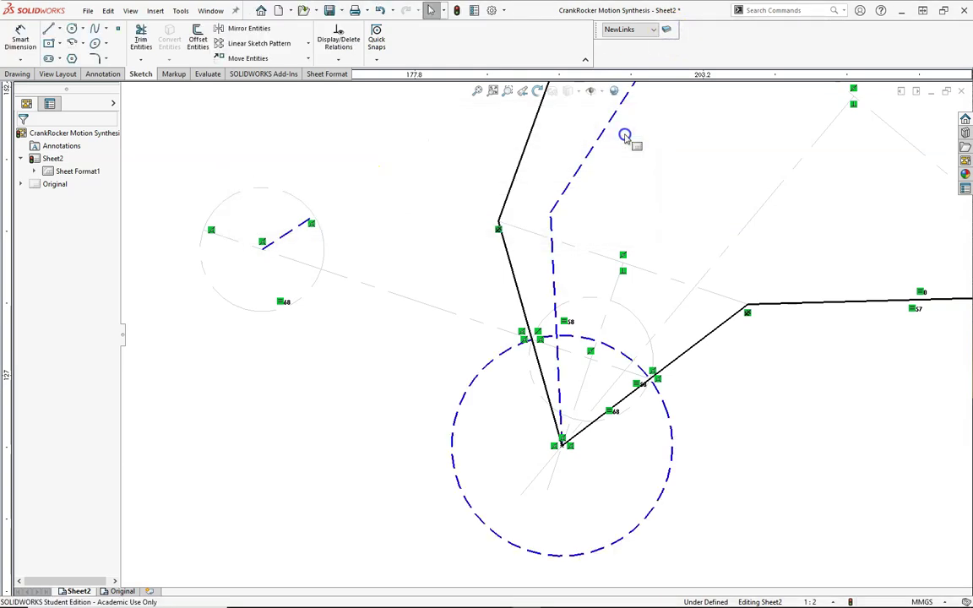
Move the large circle around the rocker's pivot to the Construction layer.
click(505, 355)
click(651, 30)
click(642, 82)
click(347, 404)
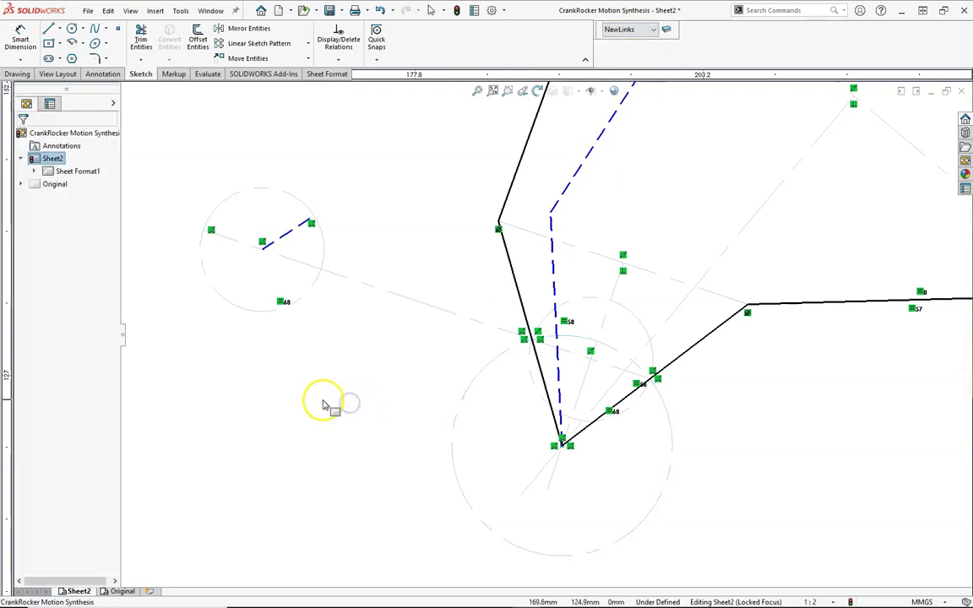
Draw the coupler line on the NewLinks layer from the crank's outer end to the dashed rocker line.
click(48, 28)
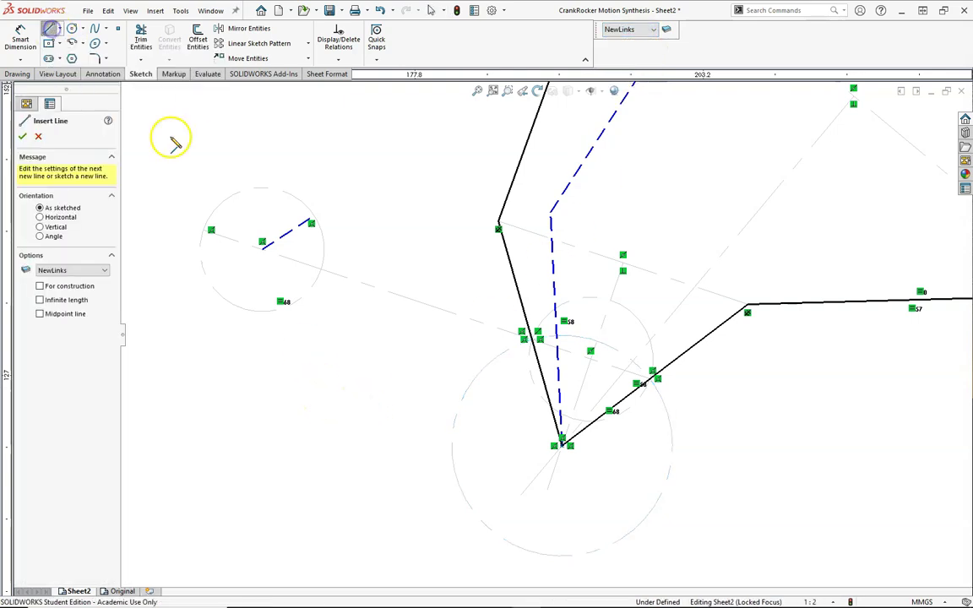
click(314, 222)
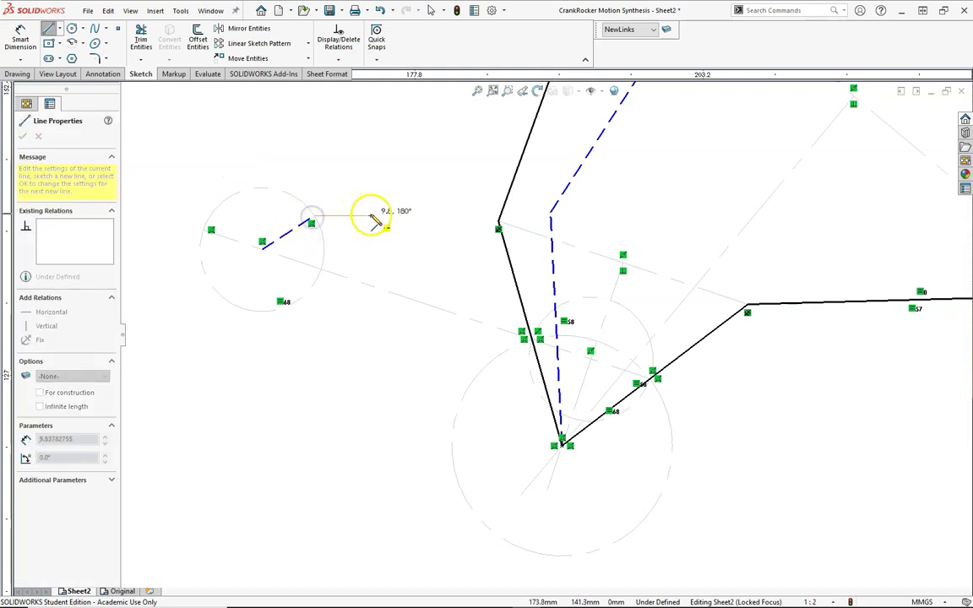
scroll(482, 308, down, 2)
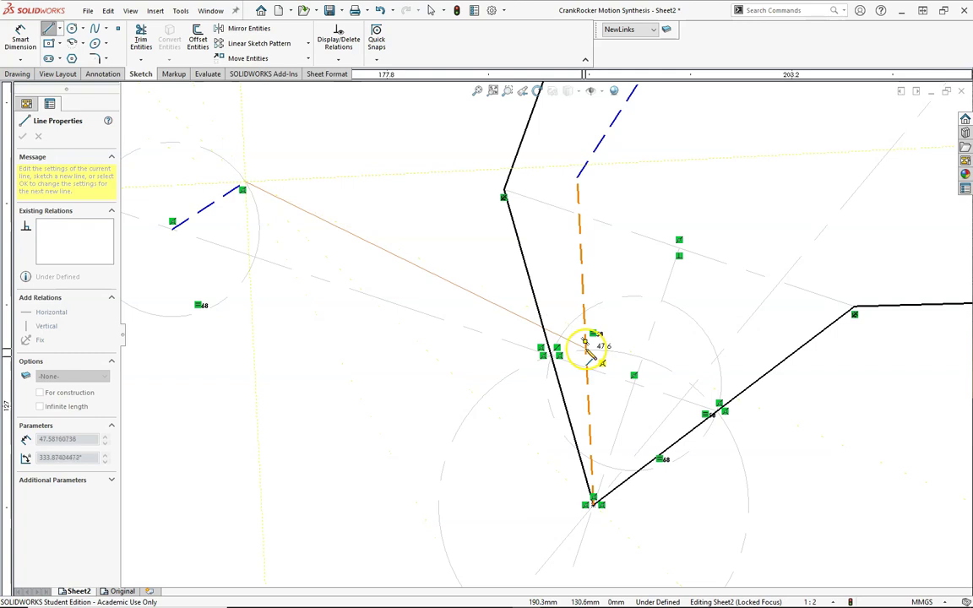
scroll(586, 356, down, 2)
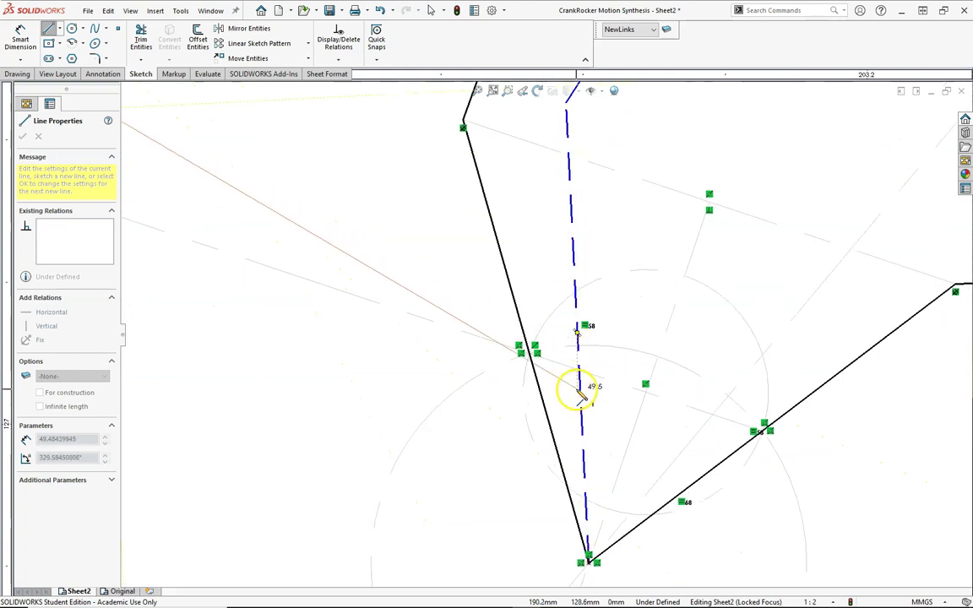
click(580, 387)
key(Escape)
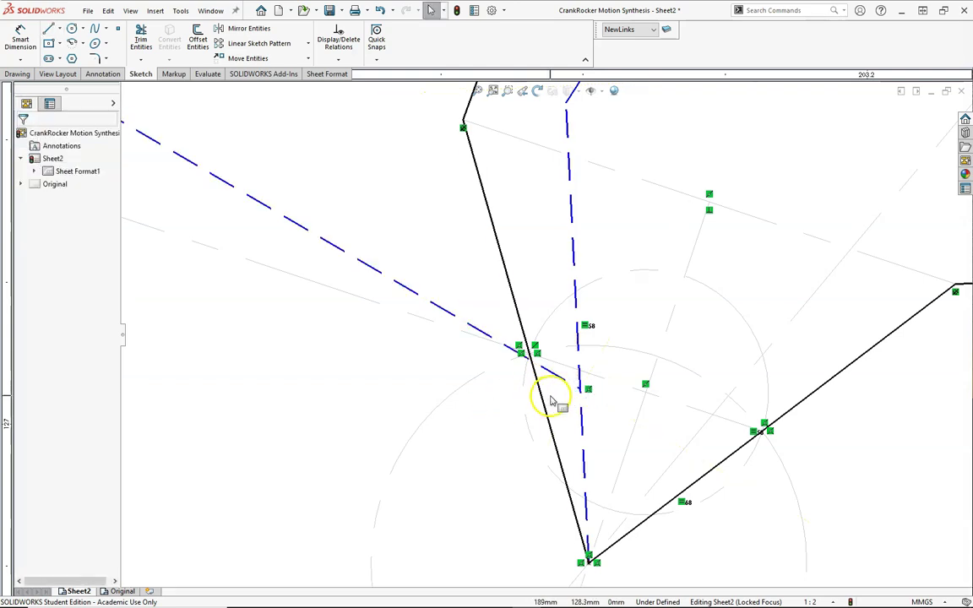
Make the coupler's end on the rocker coincident with the large pivot circle, and test the joint by swinging the rocker.
click(581, 382)
drag(582, 385, 588, 348)
ctrl+click(615, 350)
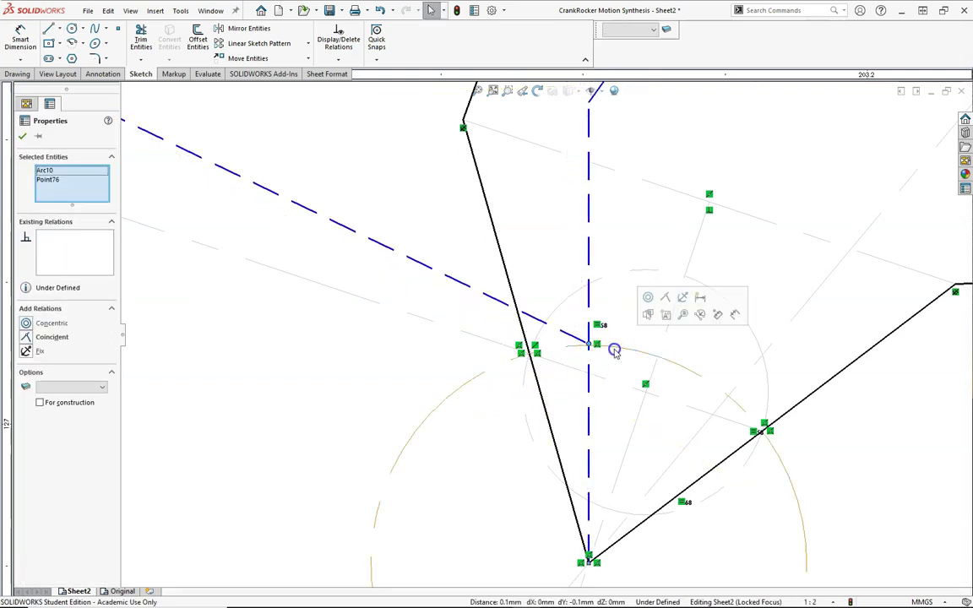
click(666, 297)
click(412, 348)
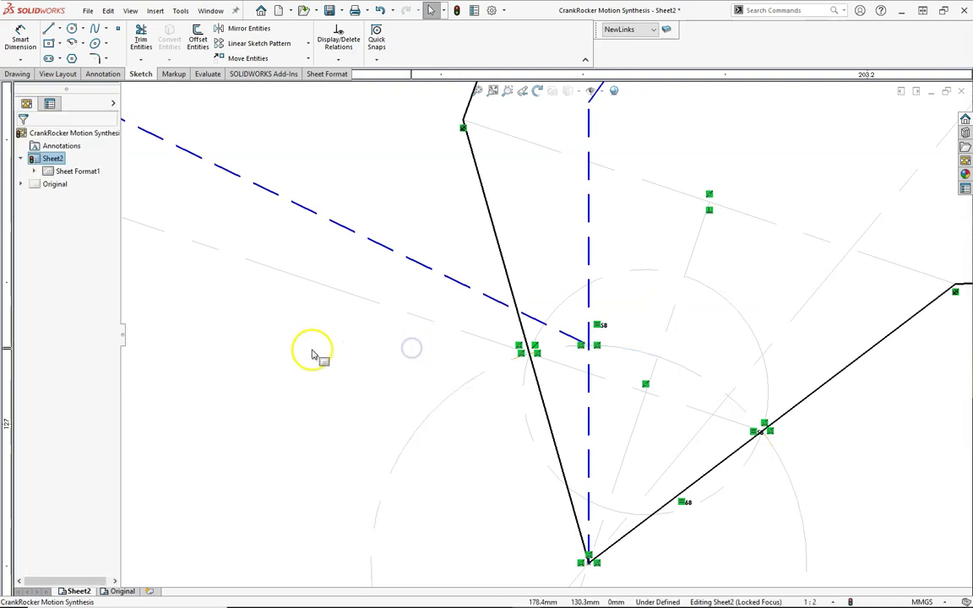
scroll(314, 351, up, 2)
mouse_move(576, 341)
mouse_down()
mouse_move(595, 331)
mouse_move(605, 340)
mouse_up()
click(332, 380)
scroll(326, 354, up, 1)
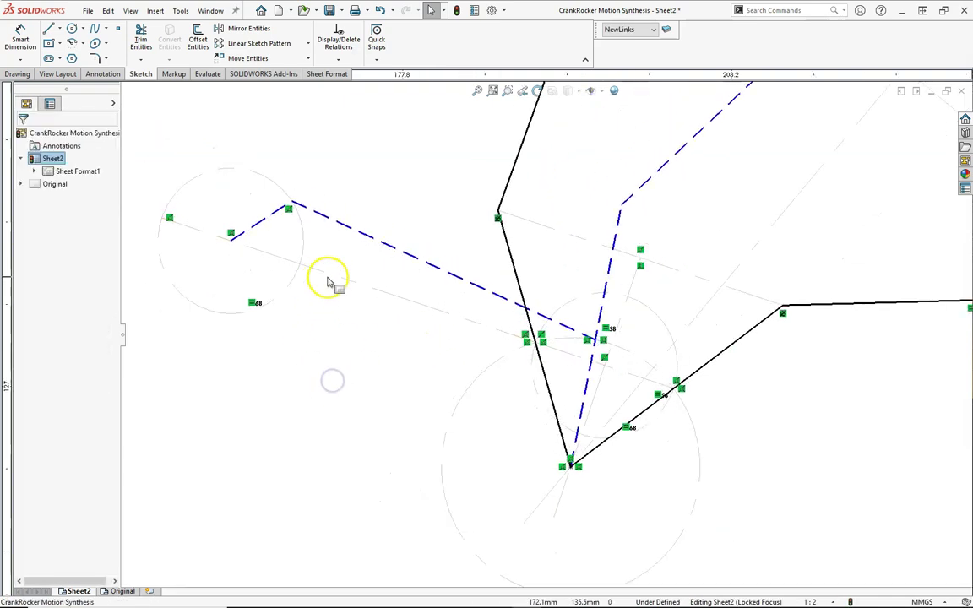
Make the coupler line equal in length to the construction line extending from the chord.
click(367, 286)
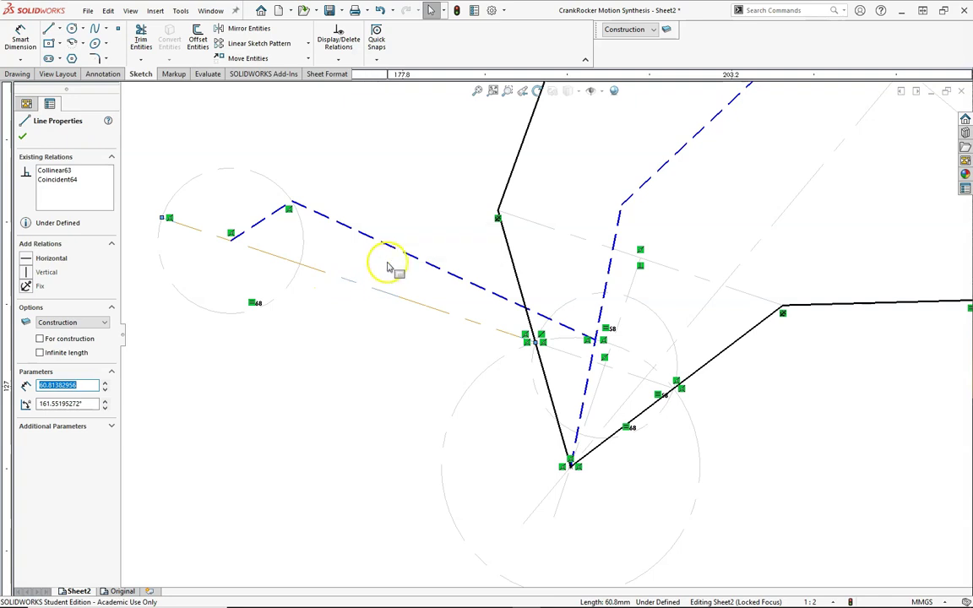
ctrl+click(393, 249)
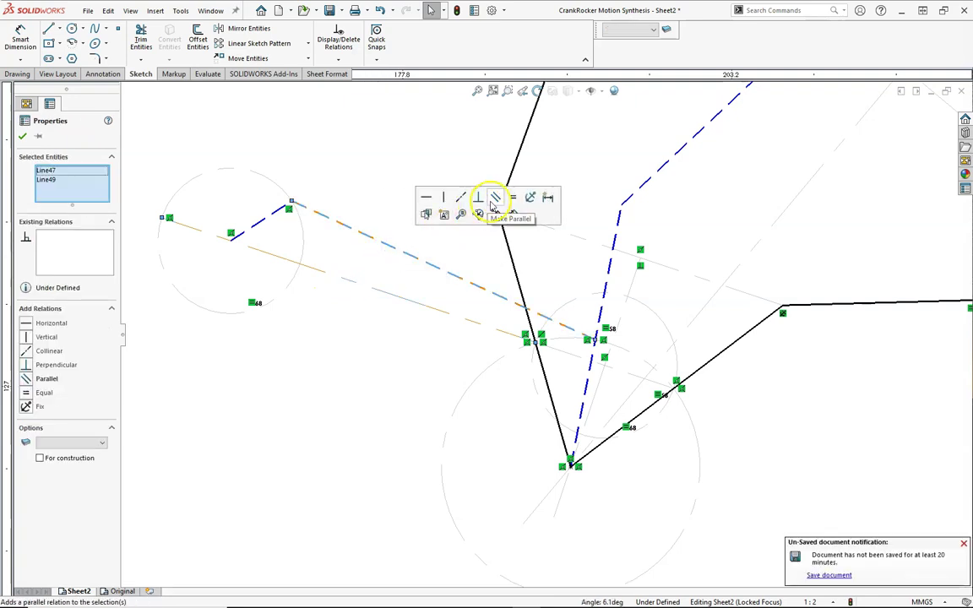
click(510, 198)
click(368, 378)
click(73, 57)
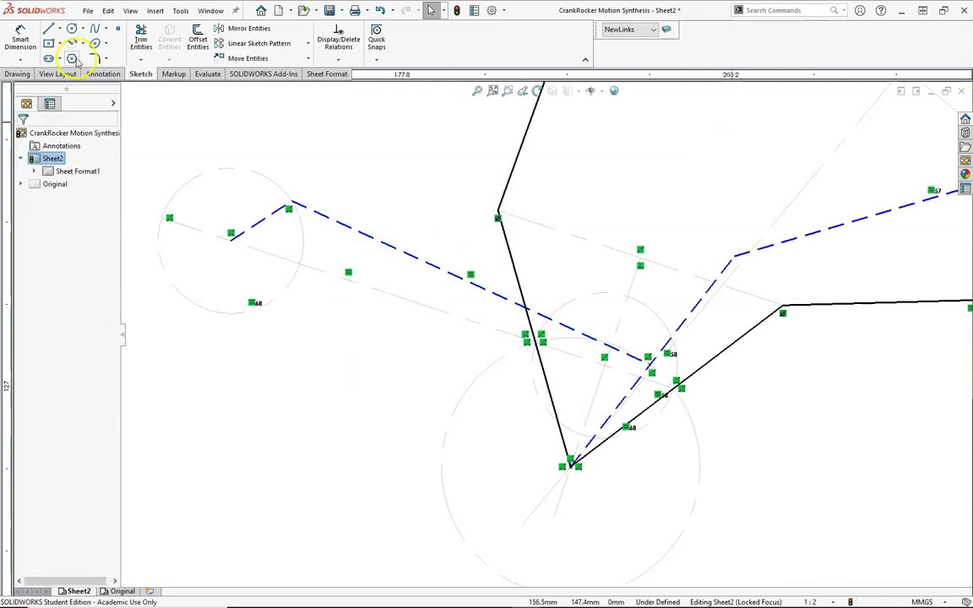
Fix the centre point of the crank circle.
click(231, 241)
click(263, 191)
click(321, 325)
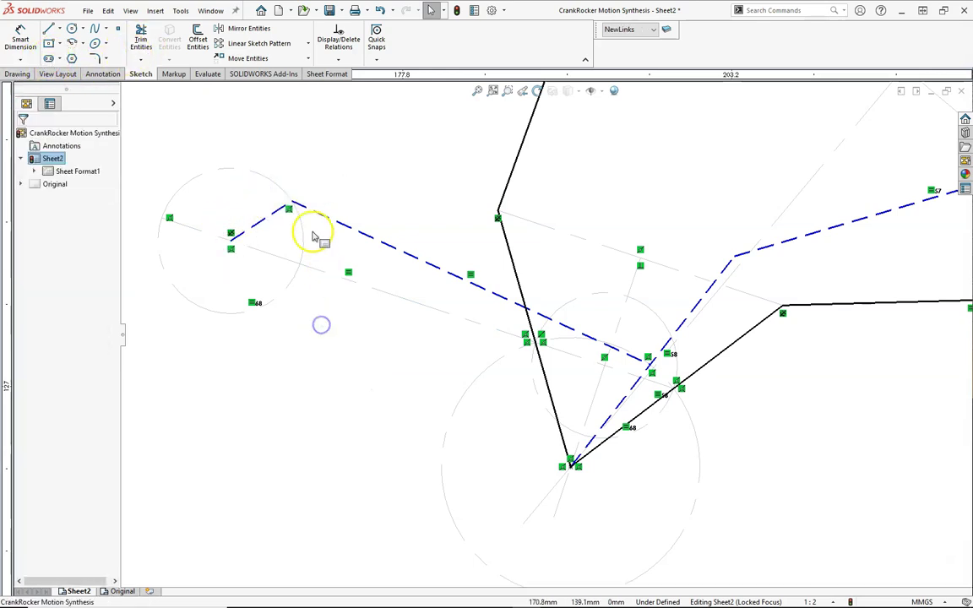
Rotate the crank's end around its circle to test how the coupler and rocker move.
mouse_move(292, 203)
mouse_down()
mouse_move(232, 171)
mouse_move(164, 217)
mouse_move(289, 274)
mouse_move(239, 207)
mouse_move(174, 213)
mouse_up()
scroll(424, 337, up, 5)
scroll(434, 330, down, 1)
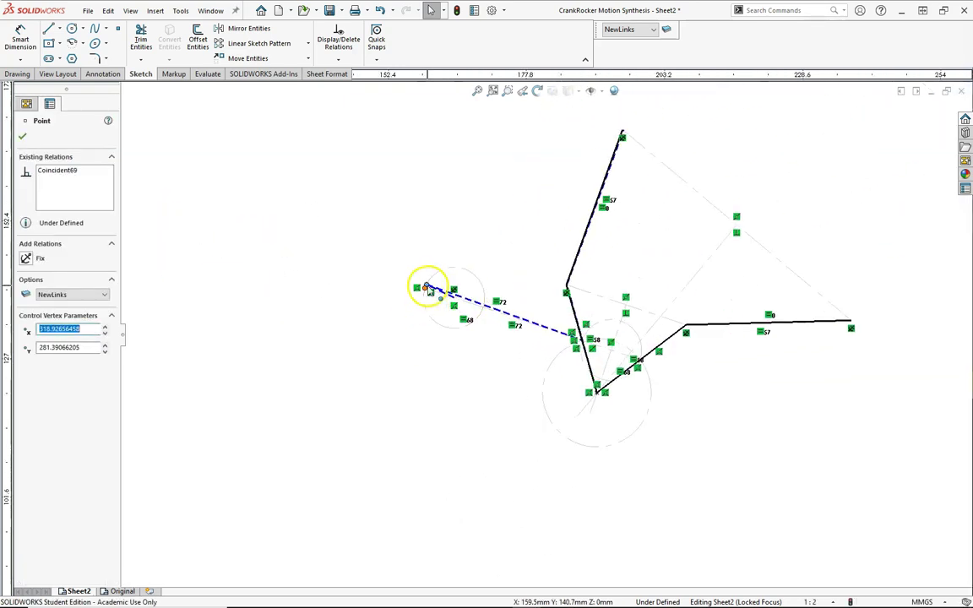
drag(424, 286, 468, 269)
scroll(601, 428, down, 2)
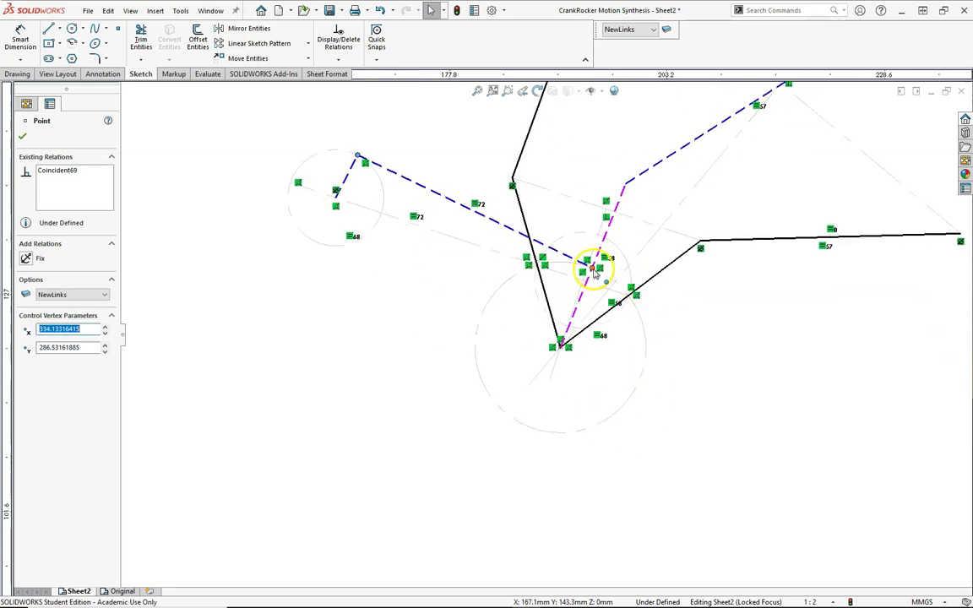
mouse_move(593, 268)
mouse_down()
mouse_move(590, 292)
mouse_move(591, 272)
mouse_up()
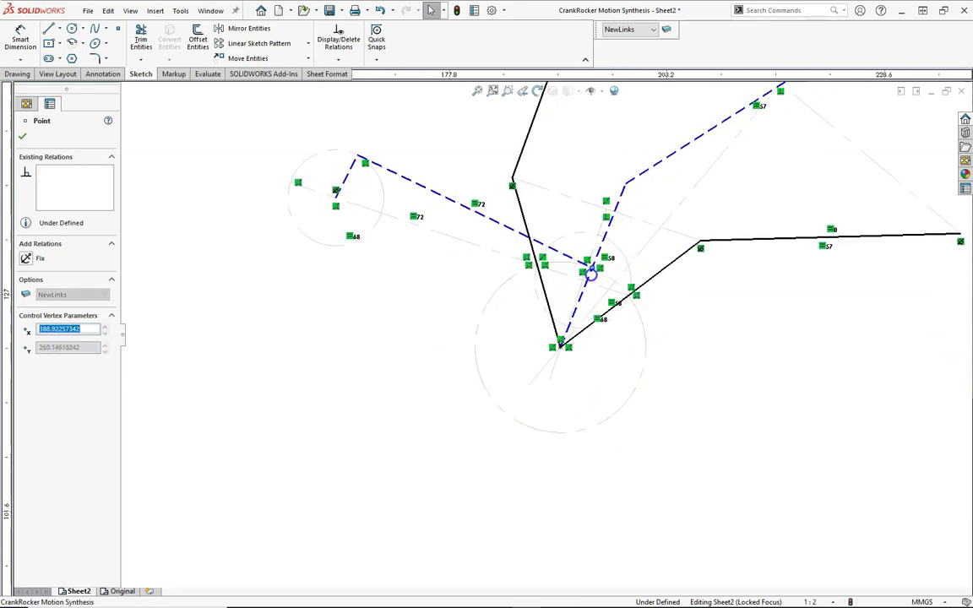
Delete the crank centre's fixed relation, shrink the large pivot circle to a radius of about 15.3 mm and move the crank closer.
click(337, 192)
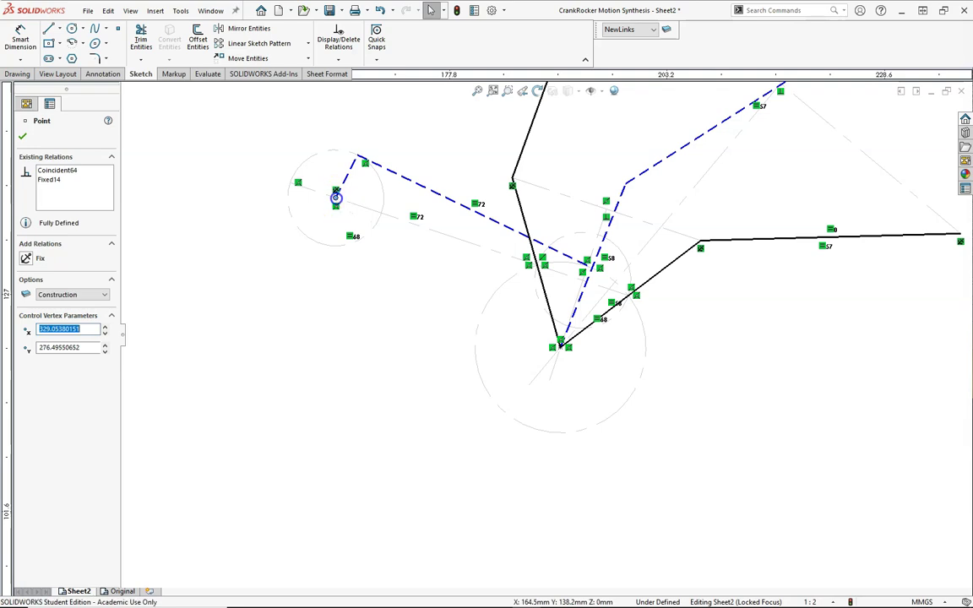
click(260, 200)
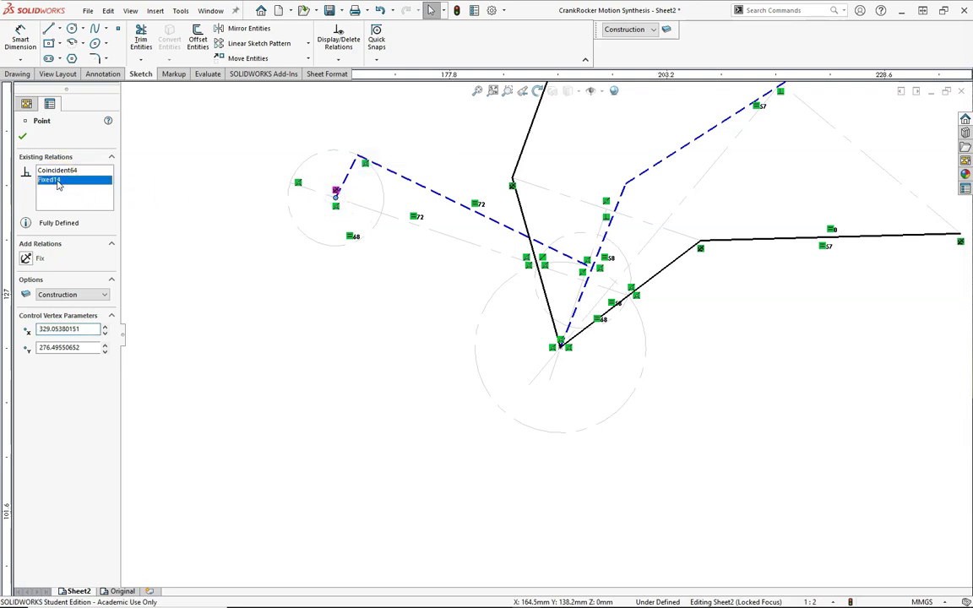
click(232, 304)
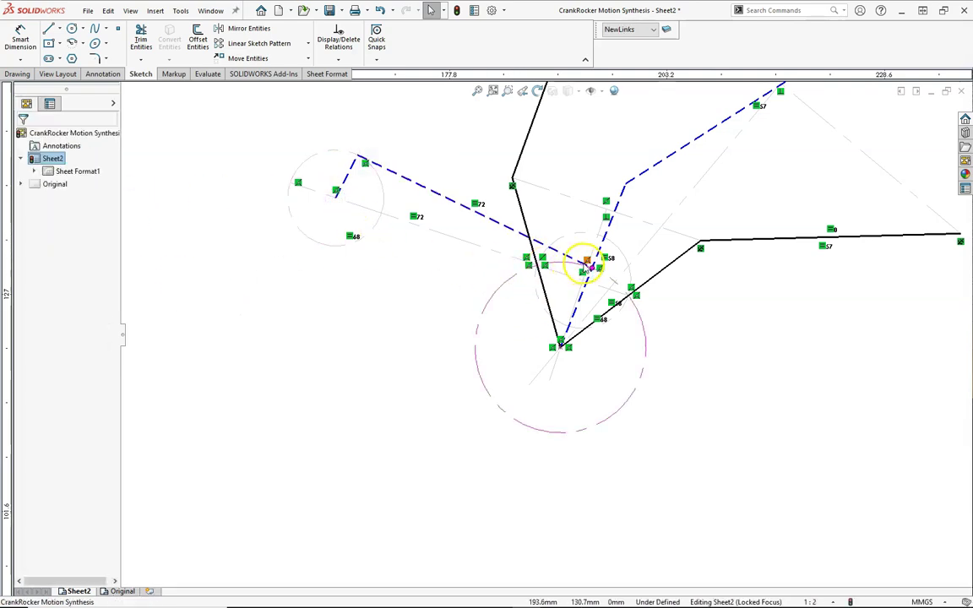
drag(591, 269, 587, 287)
drag(323, 206, 417, 254)
Turn on the visibility of the Dims layer.
click(678, 445)
right_drag(678, 445, 677, 396)
click(629, 397)
Dimension the large pivot circle with a 30 mm diameter and display the dimension as a radius.
click(615, 391)
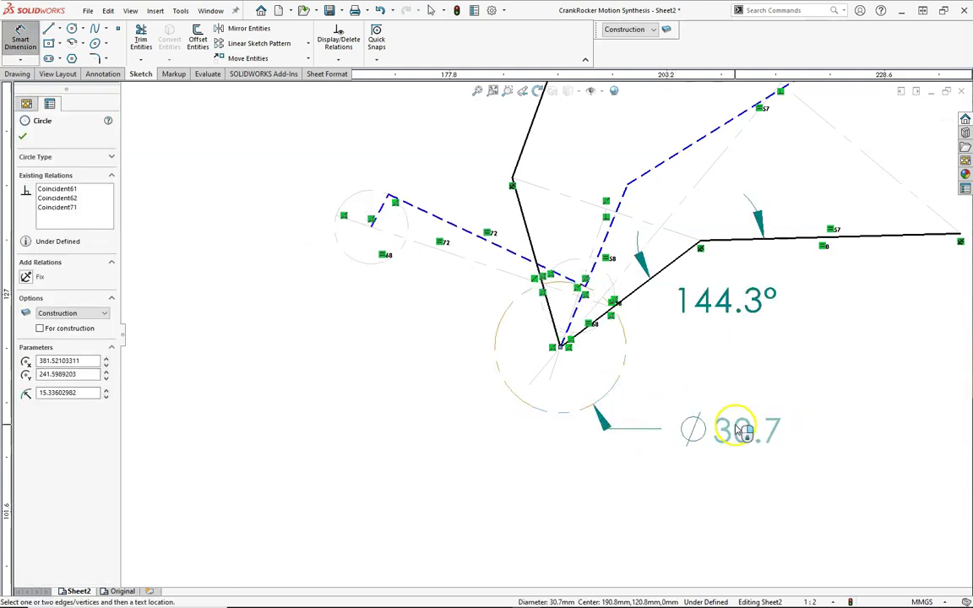
click(763, 427)
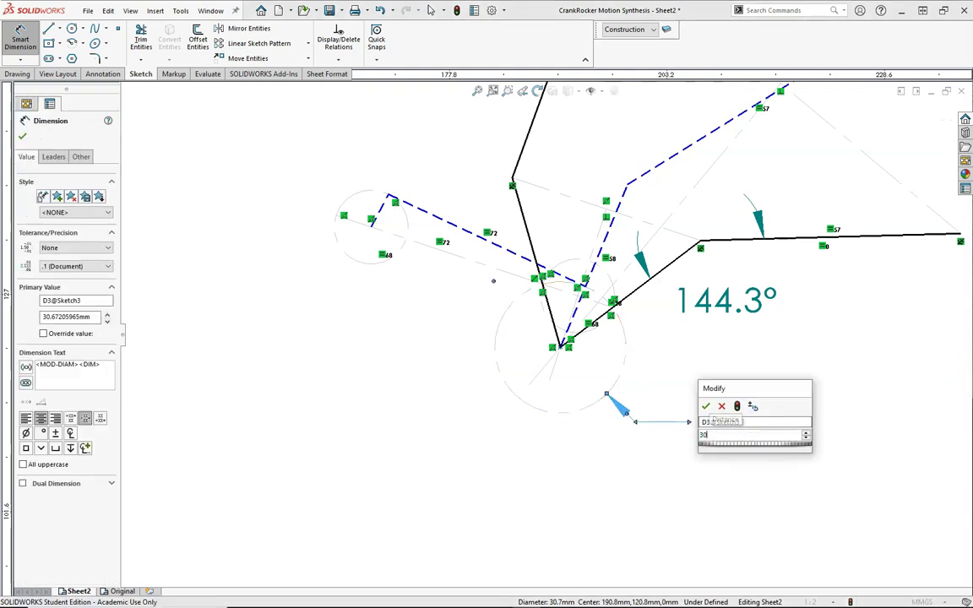
text(30)
key(Return)
right_click(731, 433)
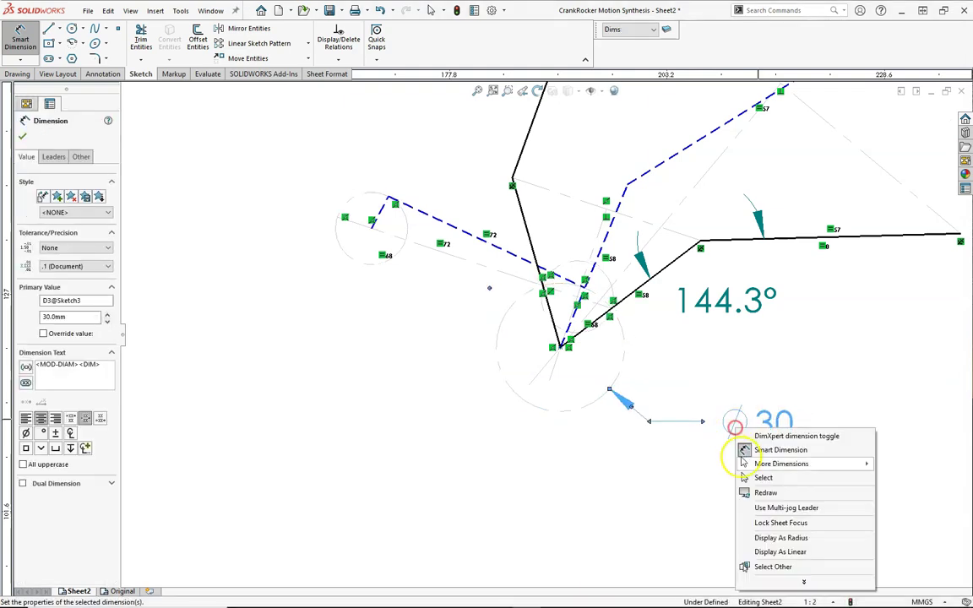
click(760, 542)
click(652, 490)
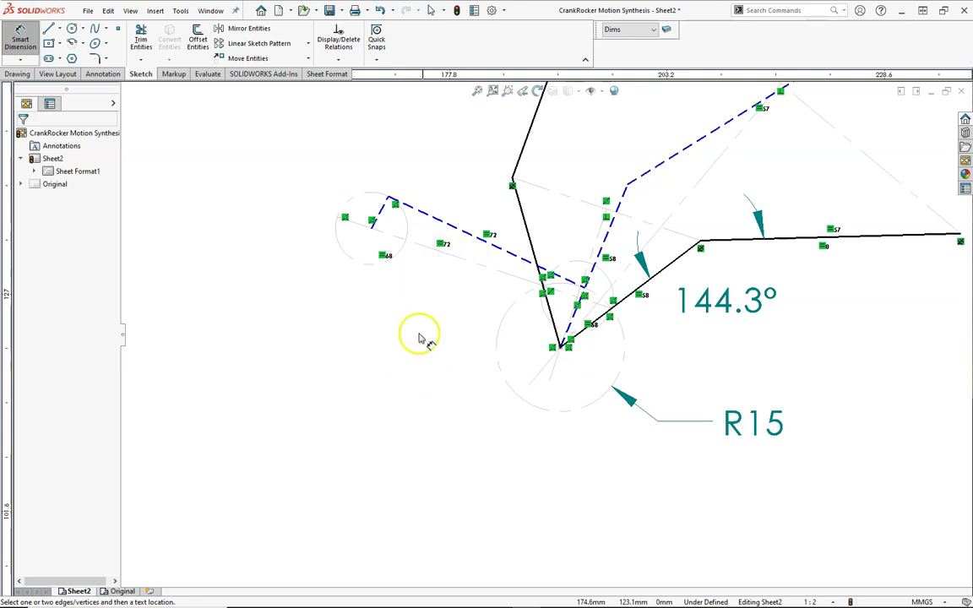
Dimension the coupler line and set its length to 50 mm.
click(471, 239)
click(494, 212)
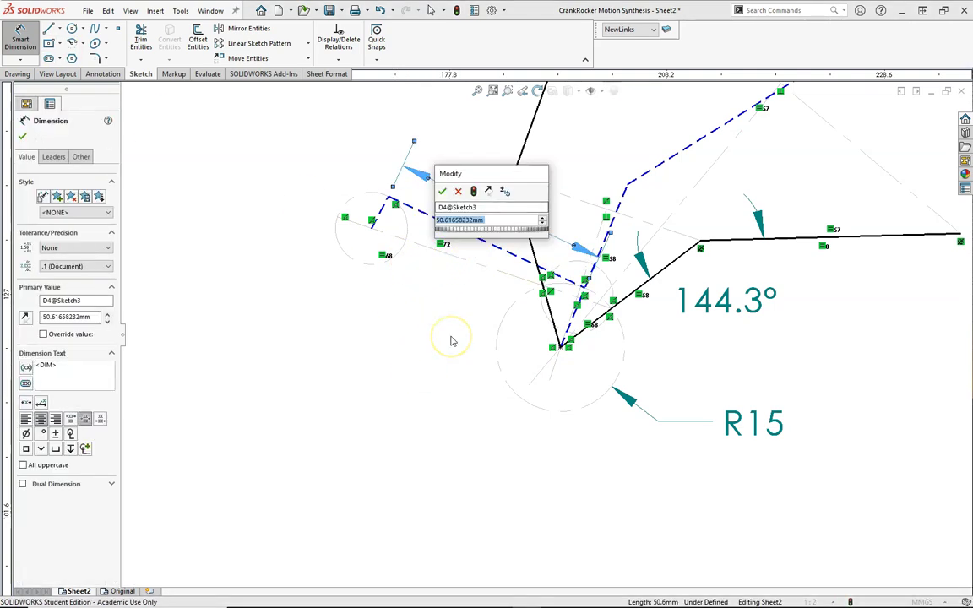
key(Return)
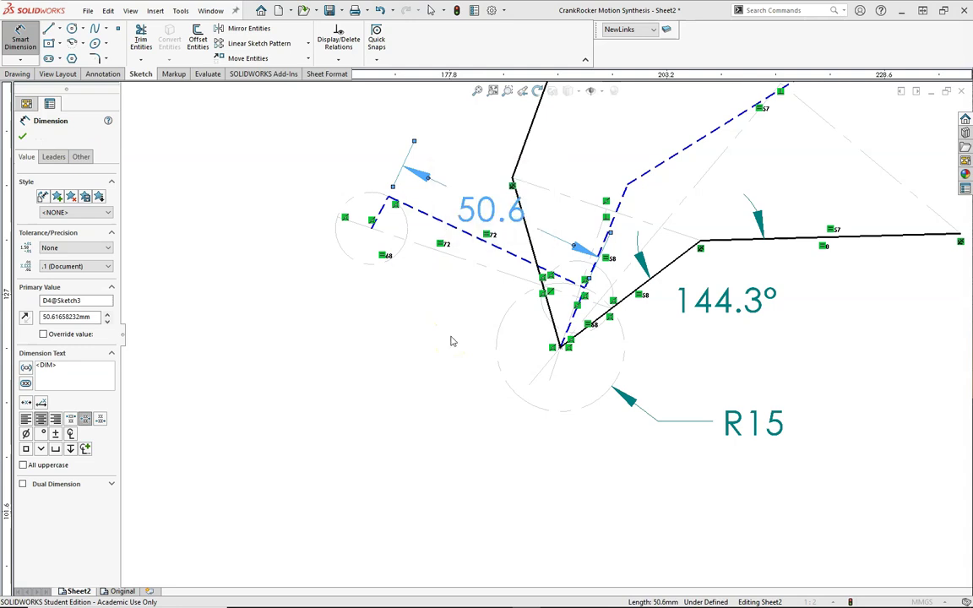
click(431, 361)
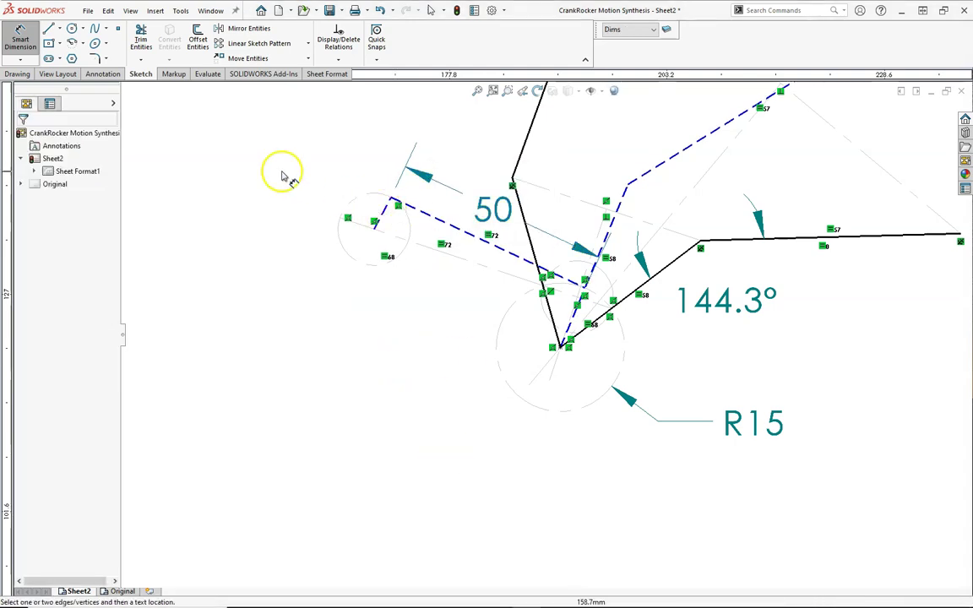
Add a driven dimension for the crank line's length beside the crank circle.
click(385, 211)
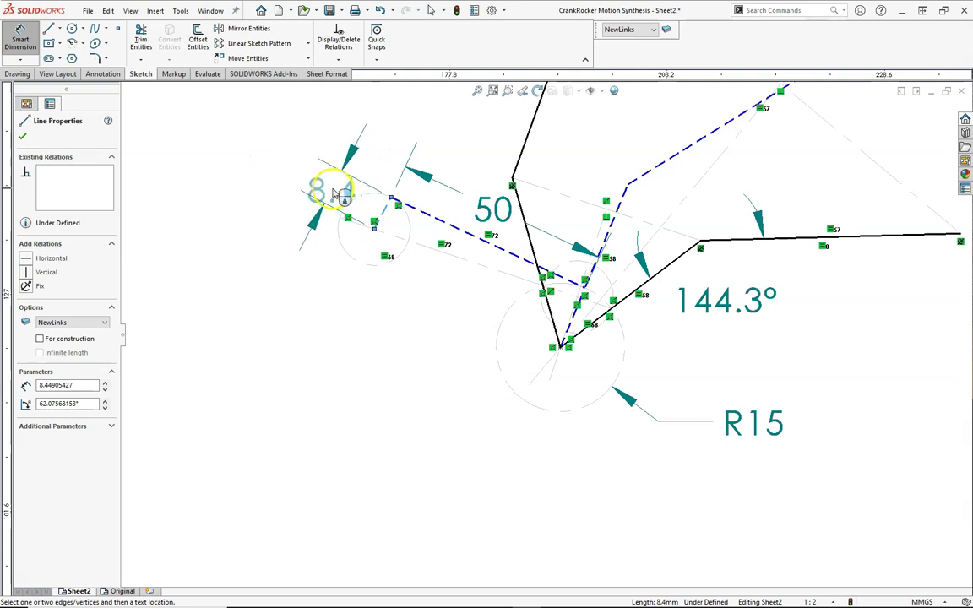
click(342, 194)
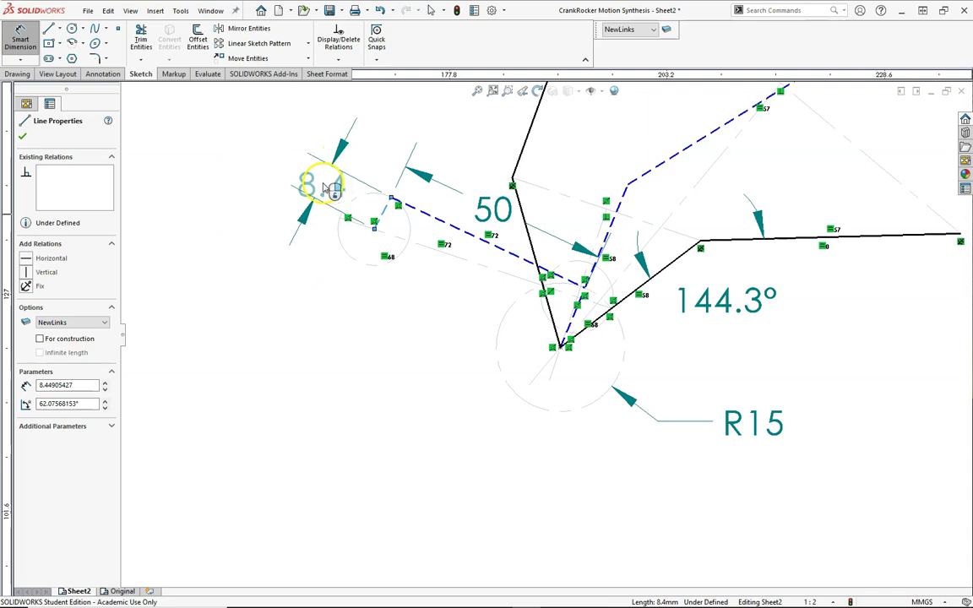
click(319, 181)
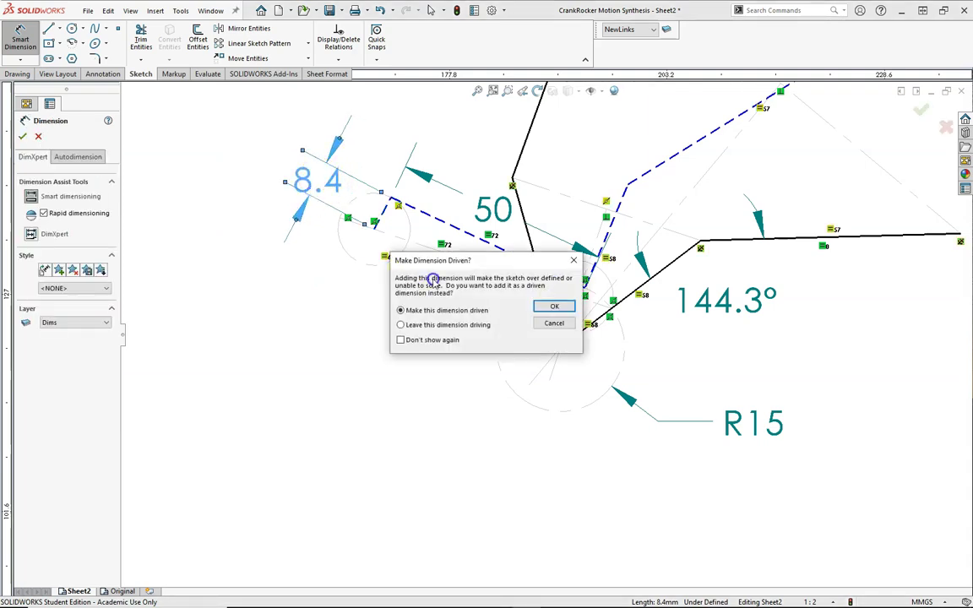
click(545, 307)
click(445, 382)
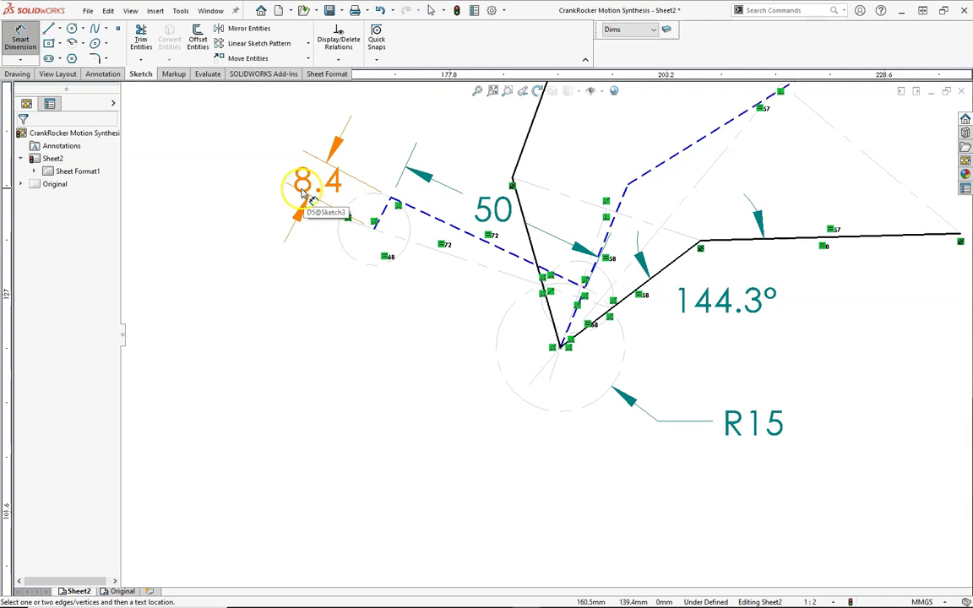
Change the coupler's length dimension to 40 mm and finish dimensioning.
click(494, 209)
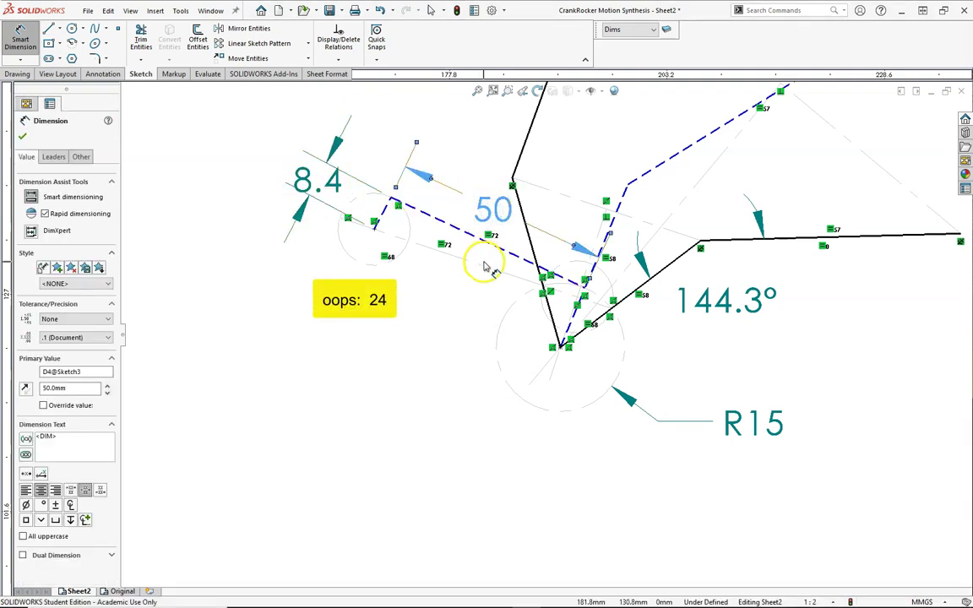
double_click(493, 210)
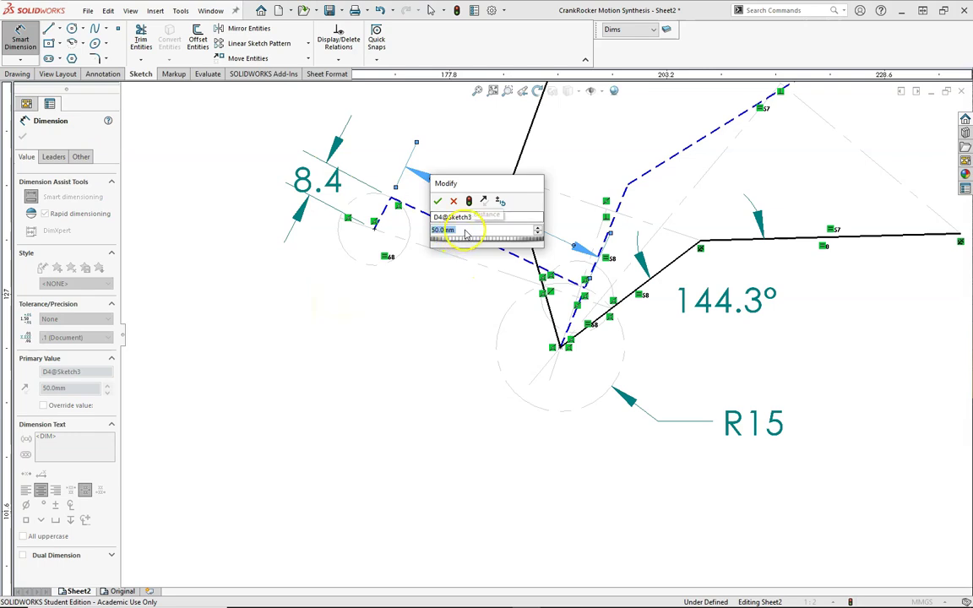
text(40)
key(Return)
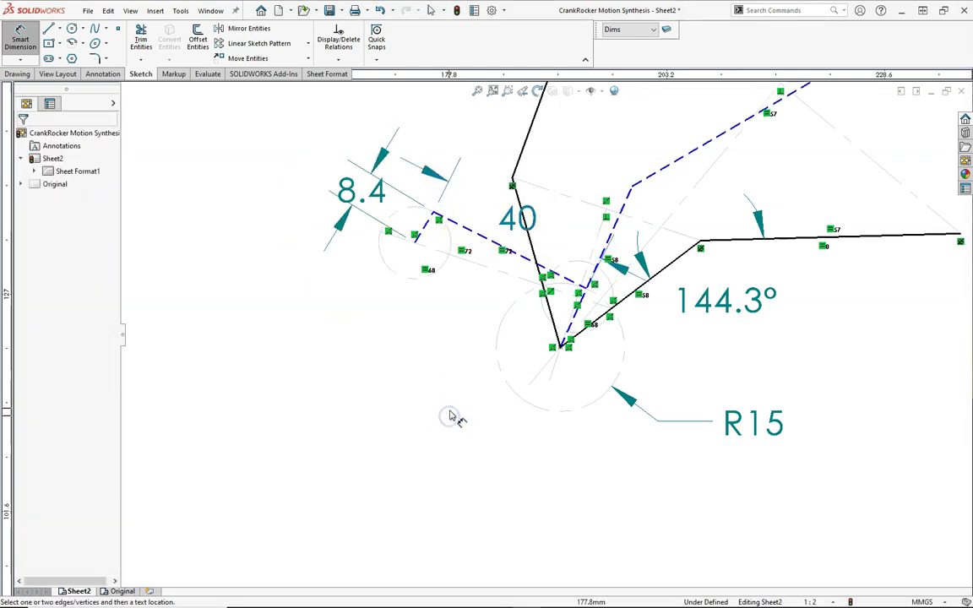
scroll(794, 312, up, 3)
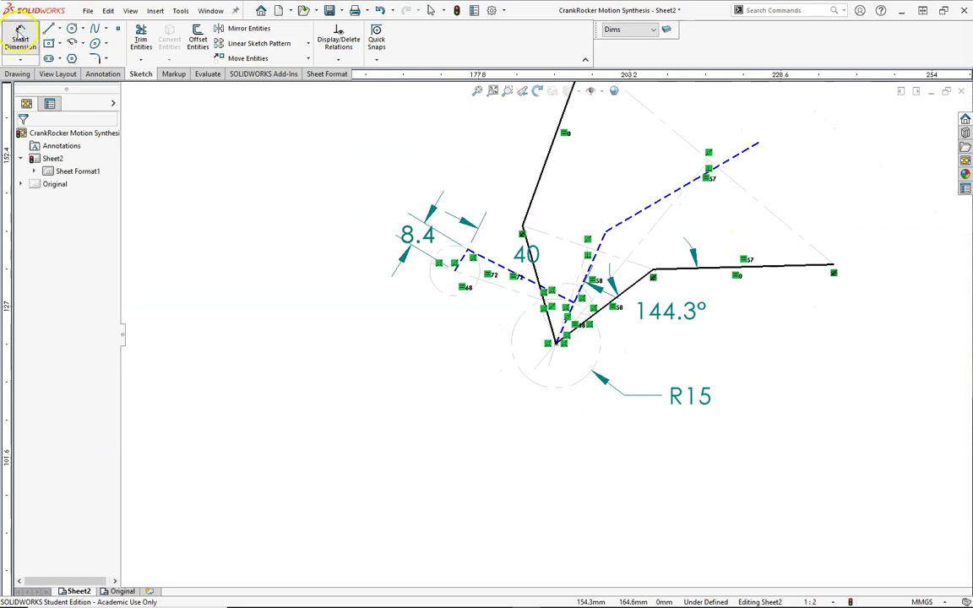
right_drag(436, 334, 436, 275)
scroll(433, 268, down, 2)
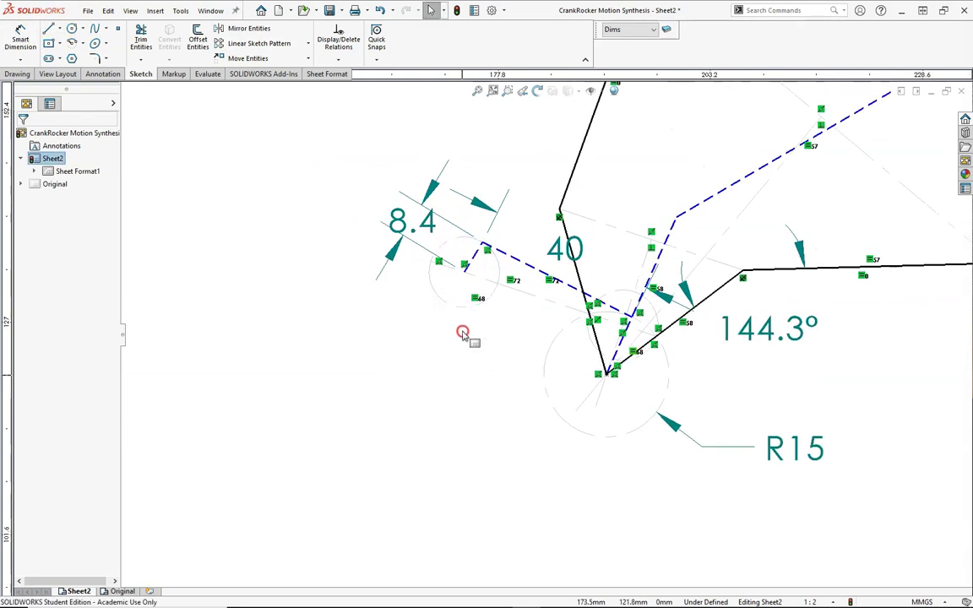
Add a driven dimension between the crank pivot and the rocker pivot for the ground link's length.
right_drag(463, 377, 462, 332)
click(464, 268)
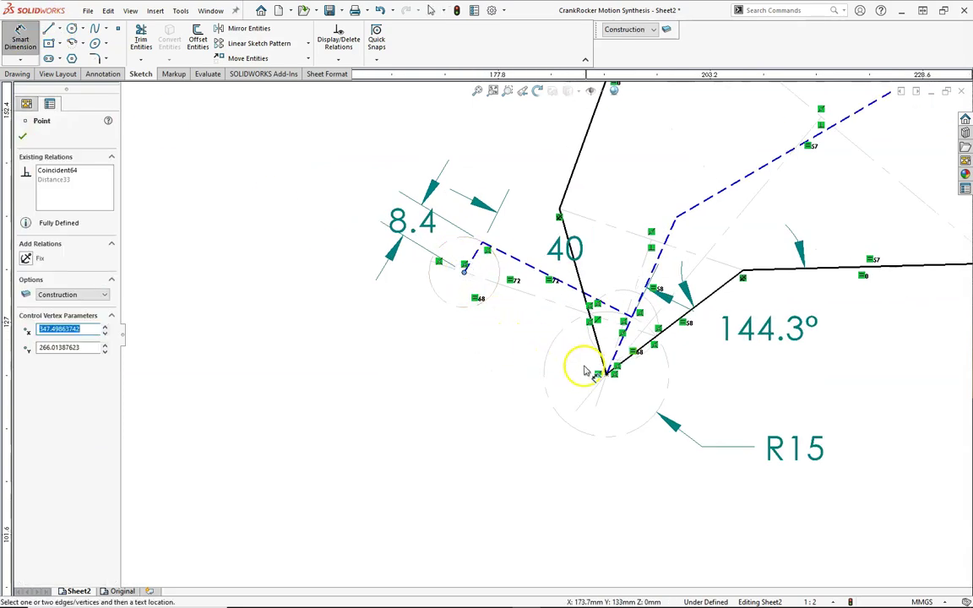
click(606, 373)
click(488, 356)
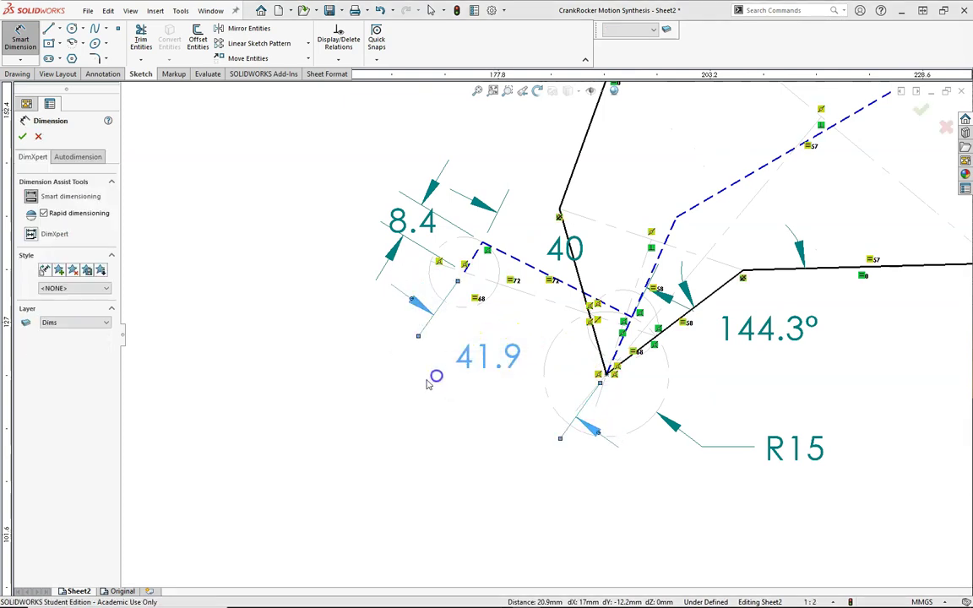
drag(484, 264, 297, 233)
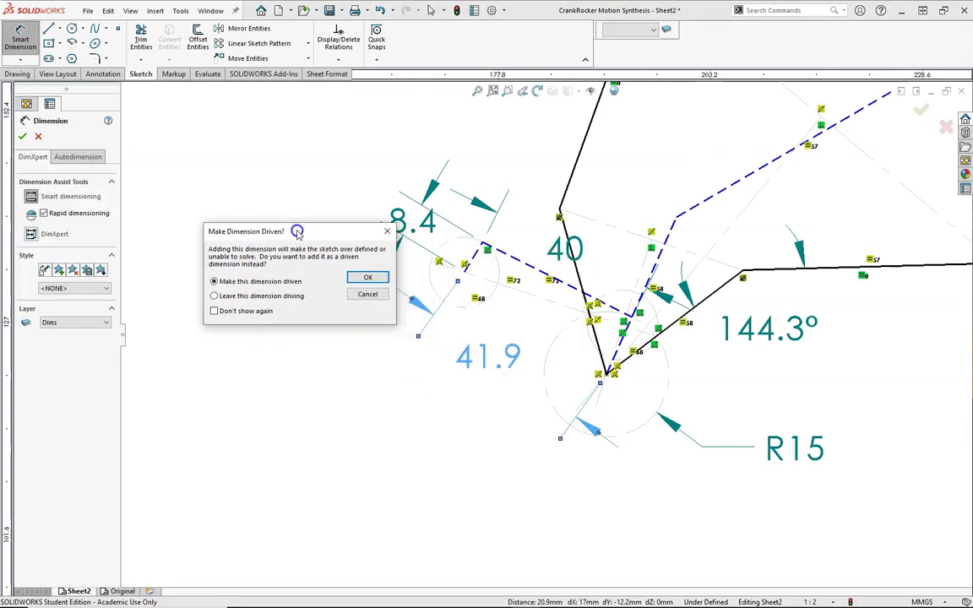
click(367, 279)
click(387, 322)
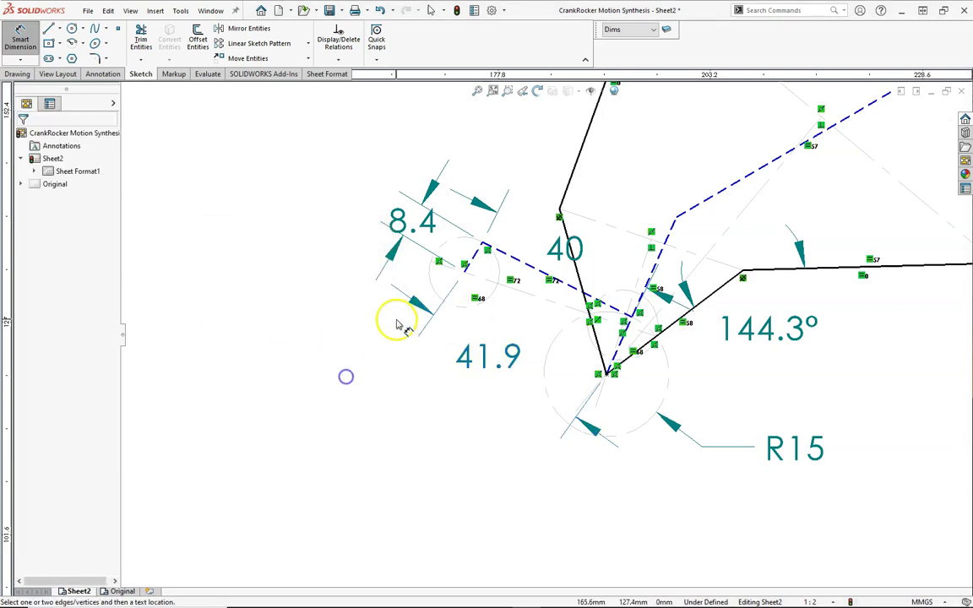
Hide the Dims and Construction layers in the layer properties.
click(667, 30)
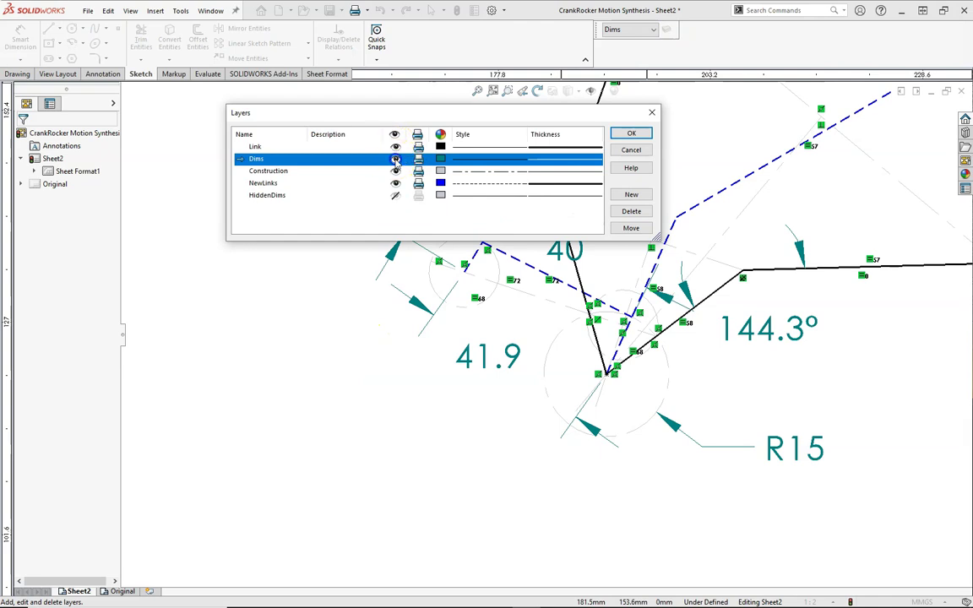
click(396, 172)
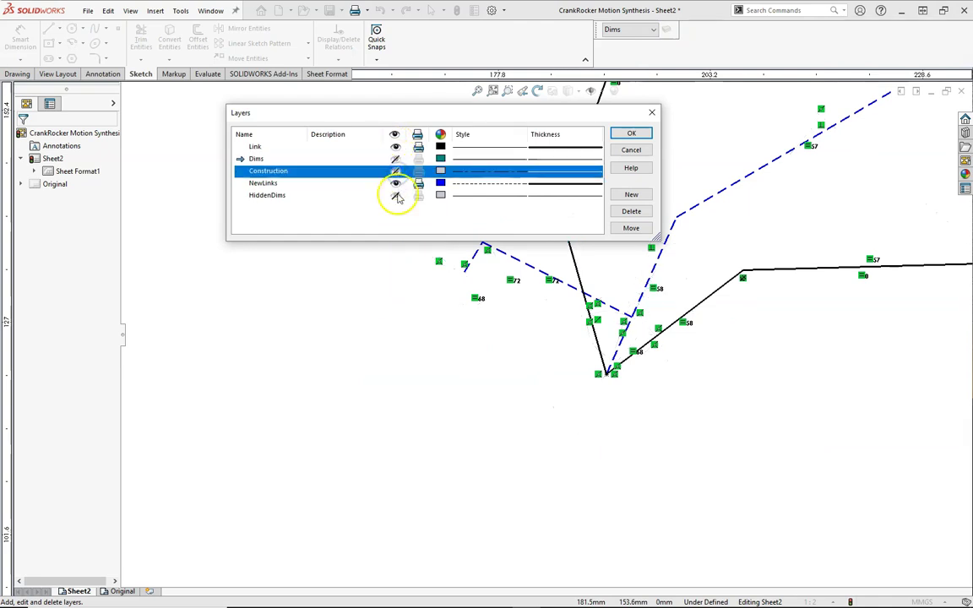
click(628, 134)
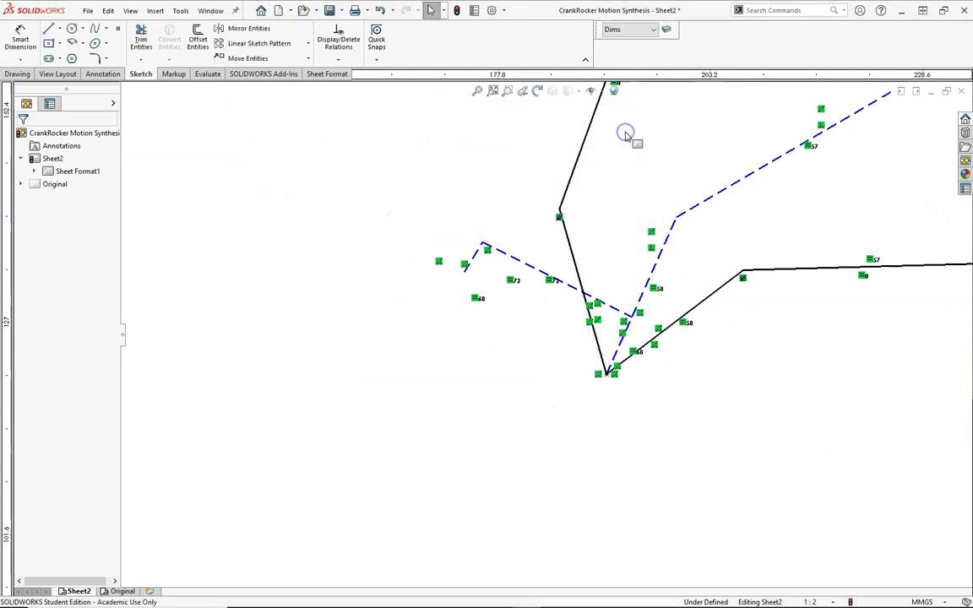
Hide the sketch relation symbols and rotate the crank's end joint around its pivot to test the linkage motion.
click(602, 92)
click(590, 223)
click(485, 403)
scroll(485, 403, up, 4)
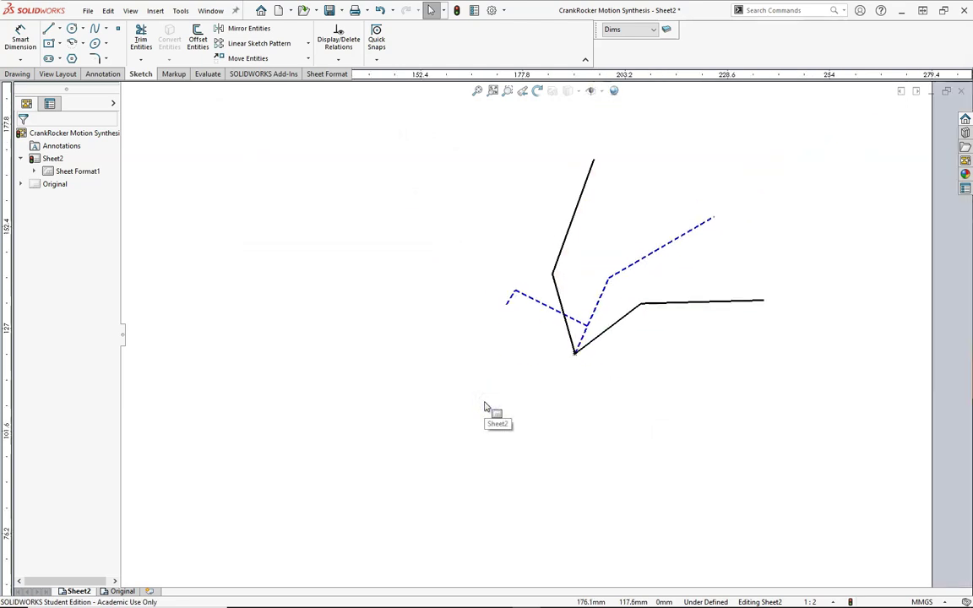
mouse_move(513, 292)
mouse_down()
mouse_move(527, 317)
mouse_move(517, 330)
mouse_move(481, 306)
mouse_move(497, 278)
mouse_move(531, 302)
mouse_move(487, 287)
mouse_move(524, 304)
mouse_move(497, 285)
mouse_move(524, 361)
mouse_move(514, 306)
mouse_move(492, 296)
mouse_move(512, 279)
mouse_move(521, 296)
mouse_up()
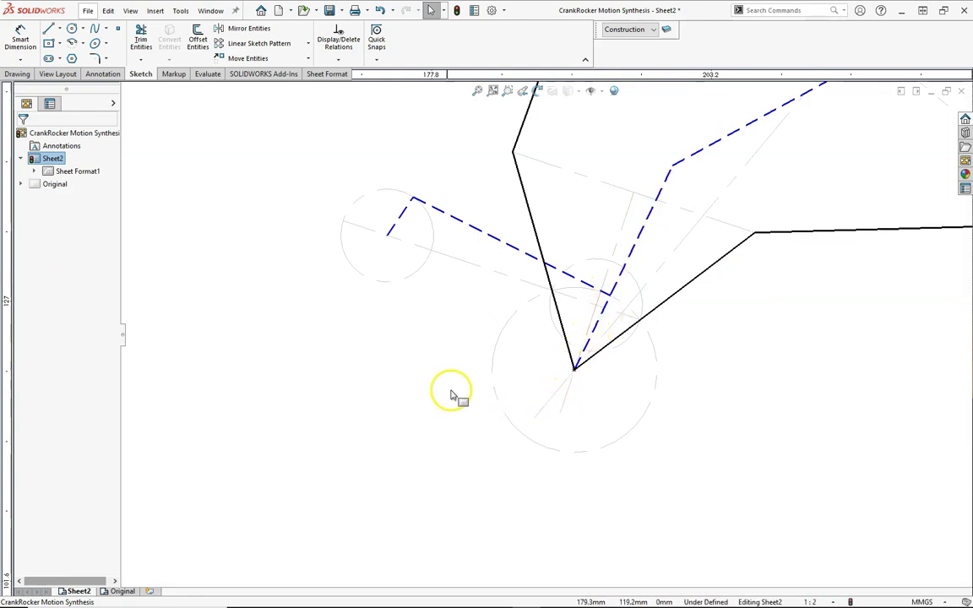
On the Link layer, draw two separate lines from the rocker pivot down to the large pivot circle.
click(625, 29)
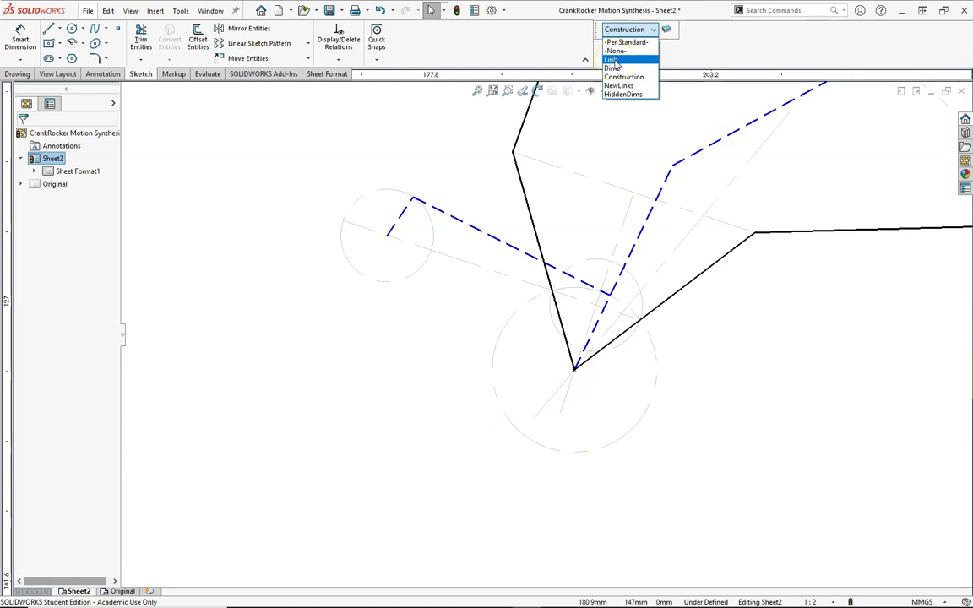
click(614, 60)
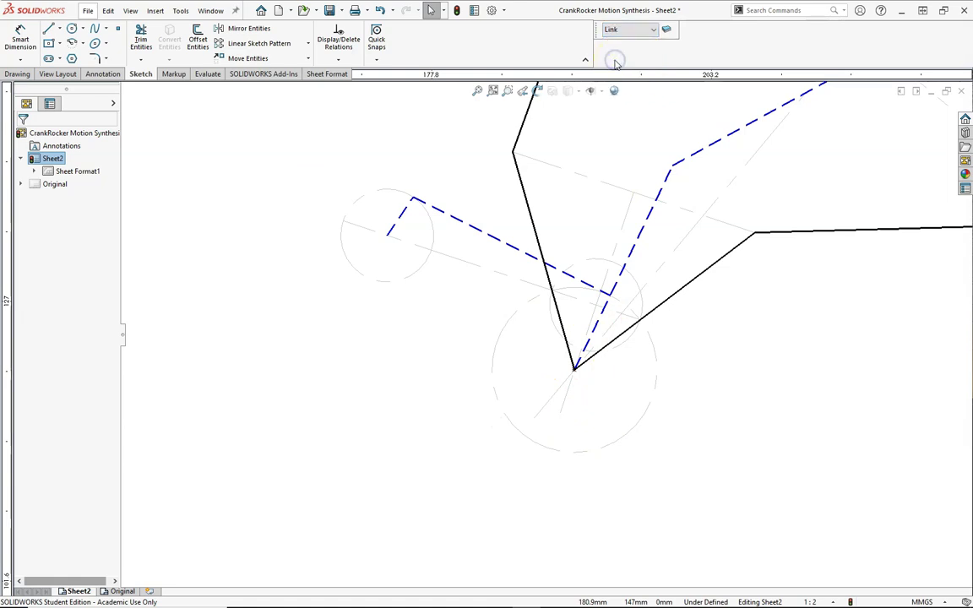
click(47, 29)
click(575, 368)
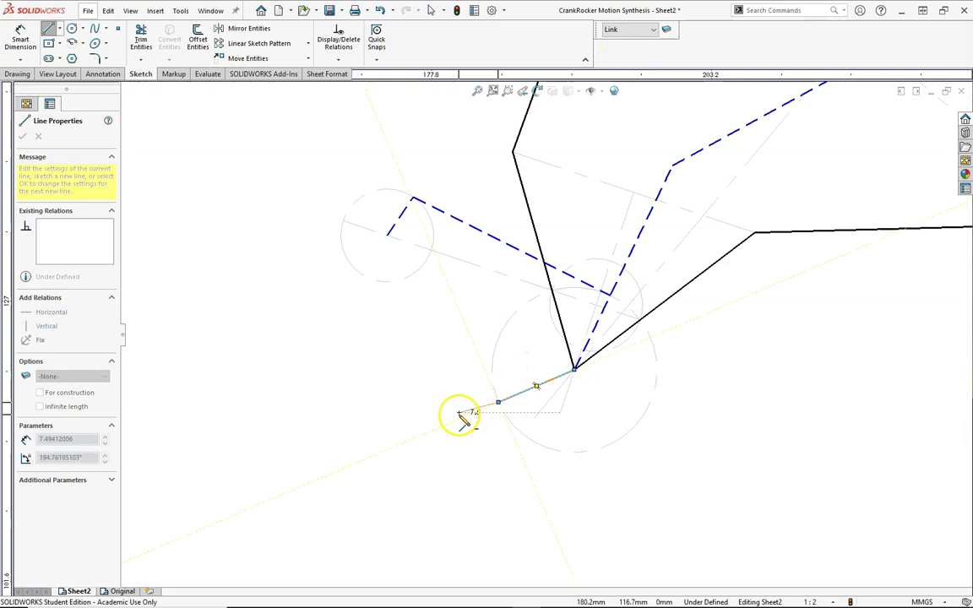
key(Escape)
click(48, 29)
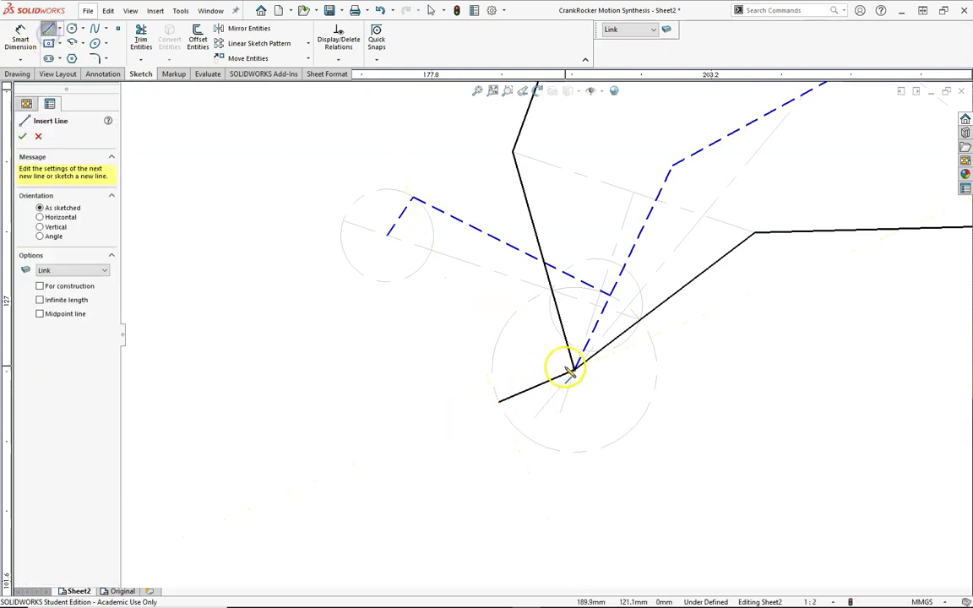
click(574, 370)
click(626, 433)
key(Escape)
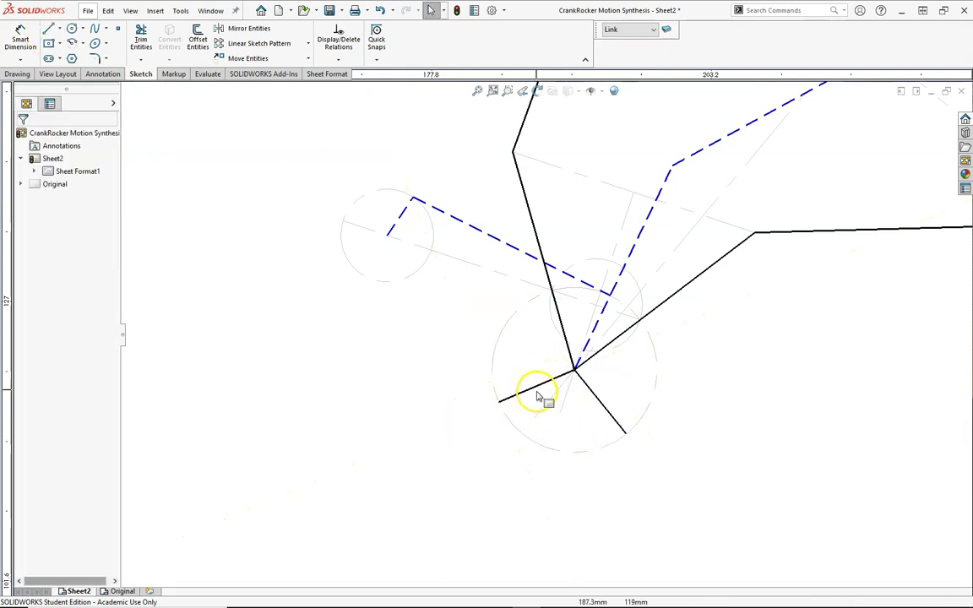
Make each new line below the pivot collinear with the solid black link line opposite it.
click(537, 387)
ctrl+click(615, 340)
click(676, 292)
click(604, 407)
ctrl+click(564, 334)
click(633, 277)
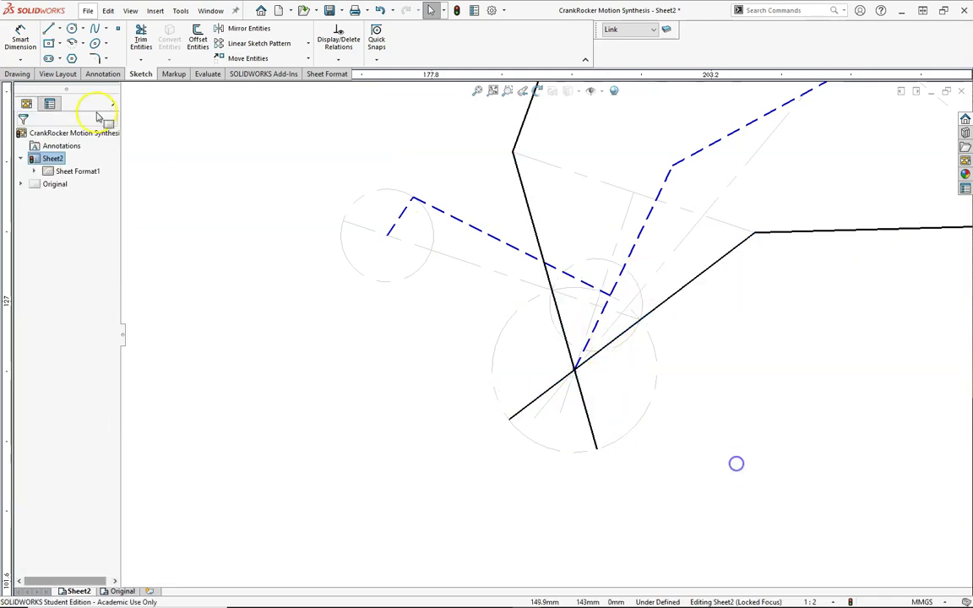
On the NewLinks layer, draw a line from the rocker pivot down to the lower edge of the large circle.
click(629, 32)
click(612, 87)
key(l)
drag(575, 369, 571, 461)
click(572, 455)
key(Escape)
key(Escape)
Make the new dashed line collinear with the dashed rocker link, and rotate the crank to test the extended rocker.
ctrl+click(595, 328)
click(659, 284)
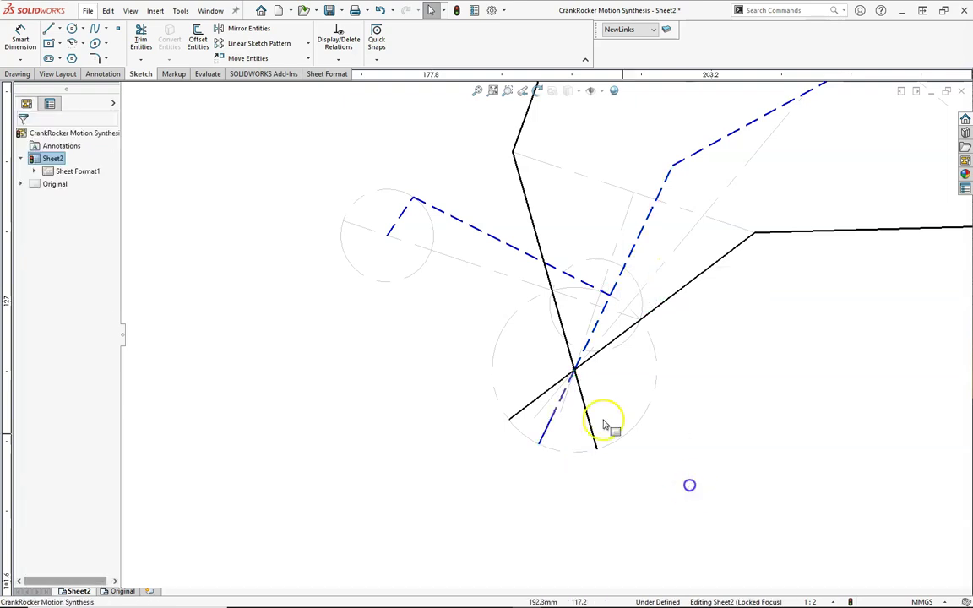
mouse_move(413, 200)
mouse_down()
mouse_move(432, 224)
mouse_move(409, 281)
mouse_move(339, 220)
mouse_move(391, 189)
mouse_move(408, 193)
mouse_up()
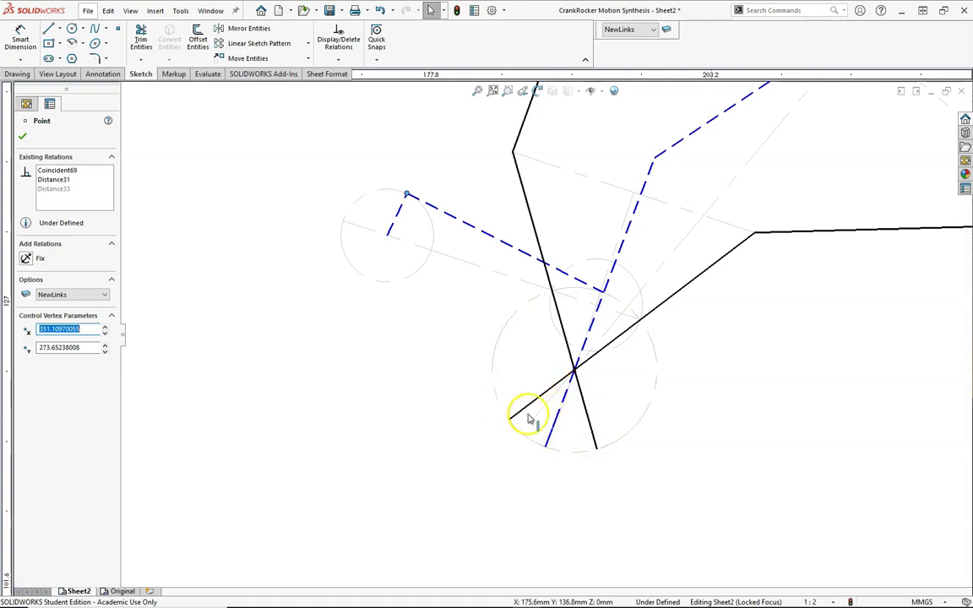
On the Original sheet, shift the crank pivot farther from the rocker and rotate the crank to examine the linkage motion.
click(121, 592)
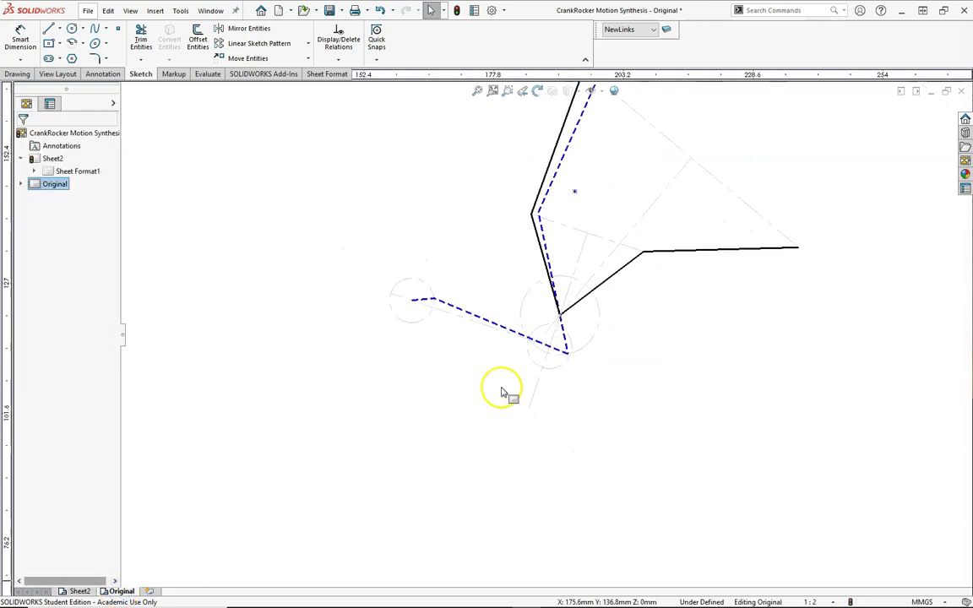
scroll(510, 388, down, 3)
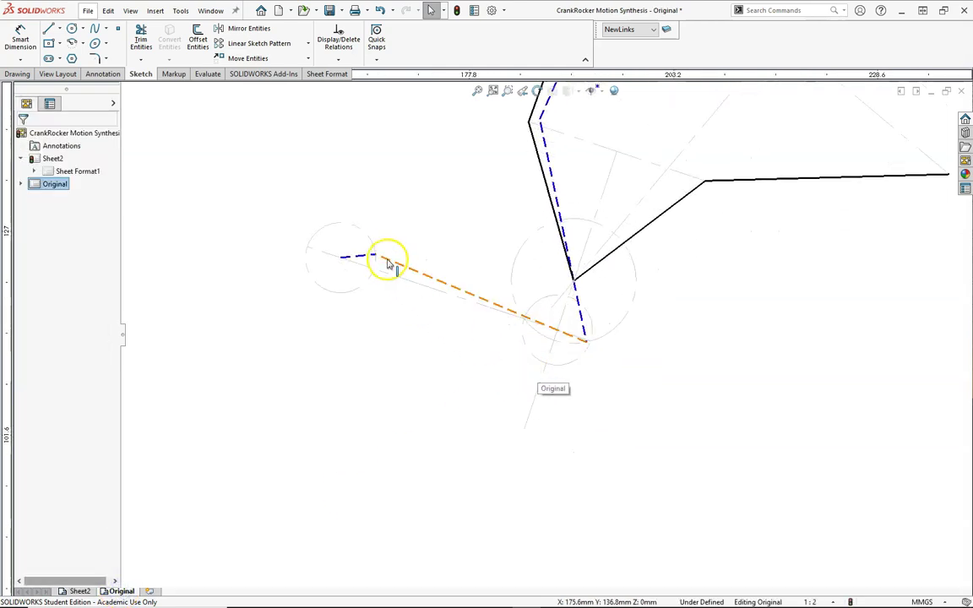
drag(377, 256, 299, 209)
click(279, 237)
click(314, 186)
click(298, 208)
drag(298, 212, 349, 273)
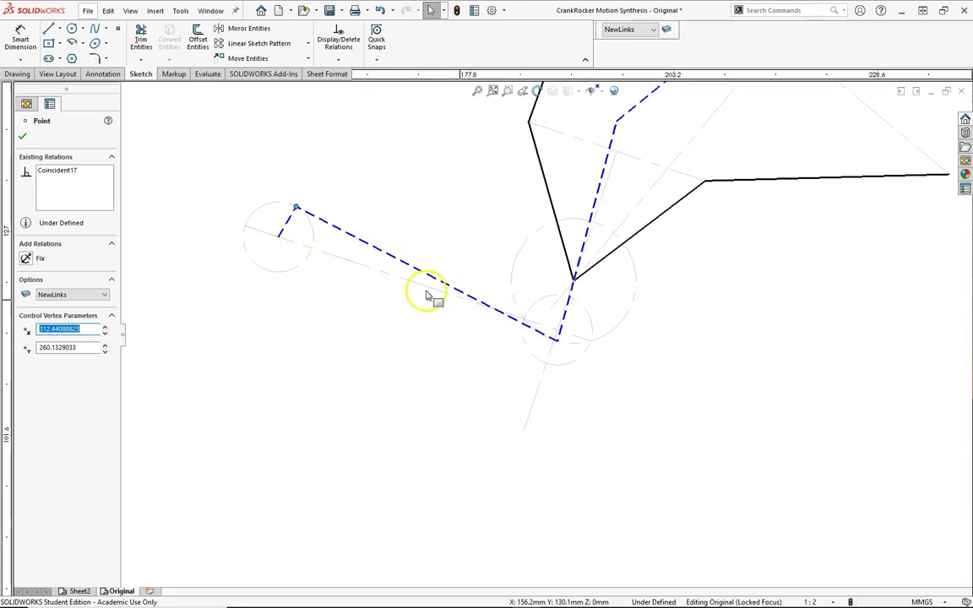
mouse_move(296, 210)
mouse_down()
mouse_move(308, 245)
mouse_move(239, 220)
mouse_move(283, 198)
mouse_up()
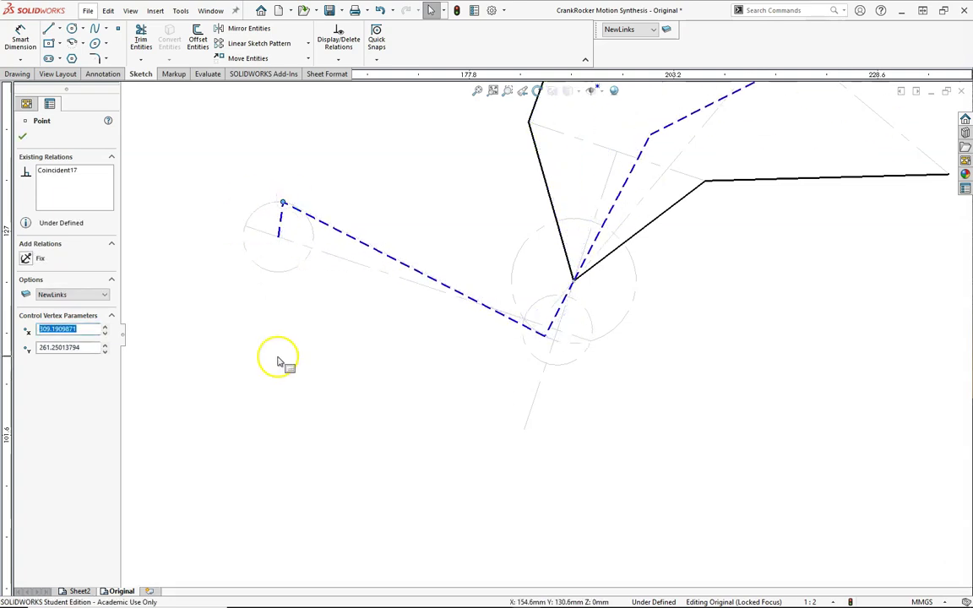